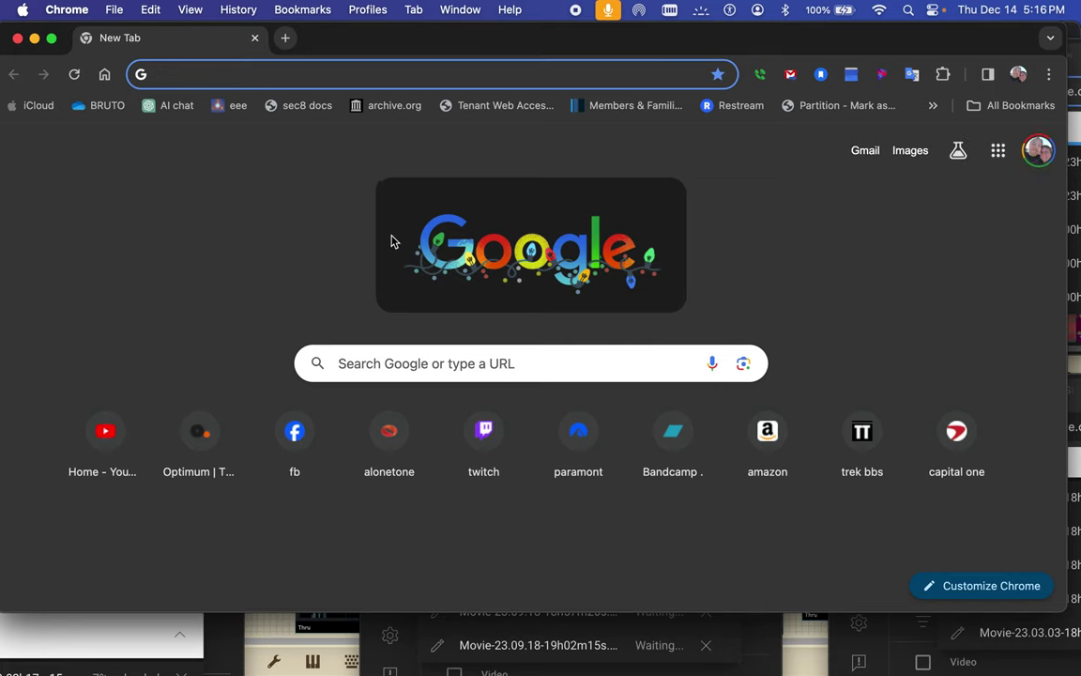
- Load Facebook's home feed from the fb shortcut on Chrome's new tab page
left_click(302, 430)
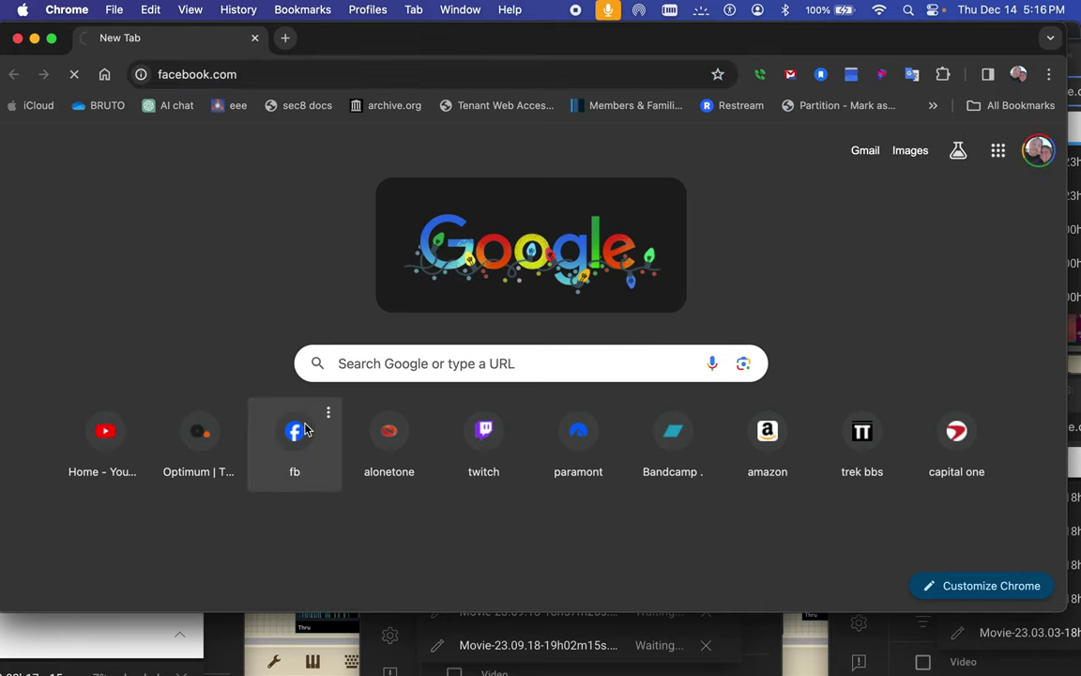
mouse_move(654, 672)
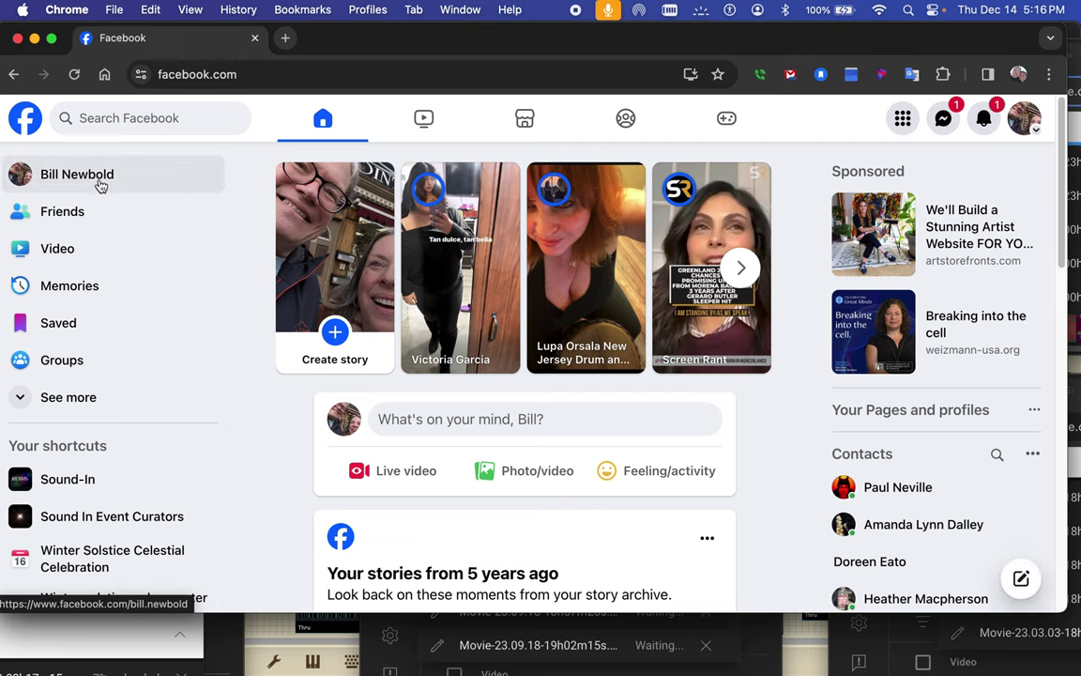
- Open the Sound-In group from the sidebar, browse its page and show its Events tab
left_click(65, 483)
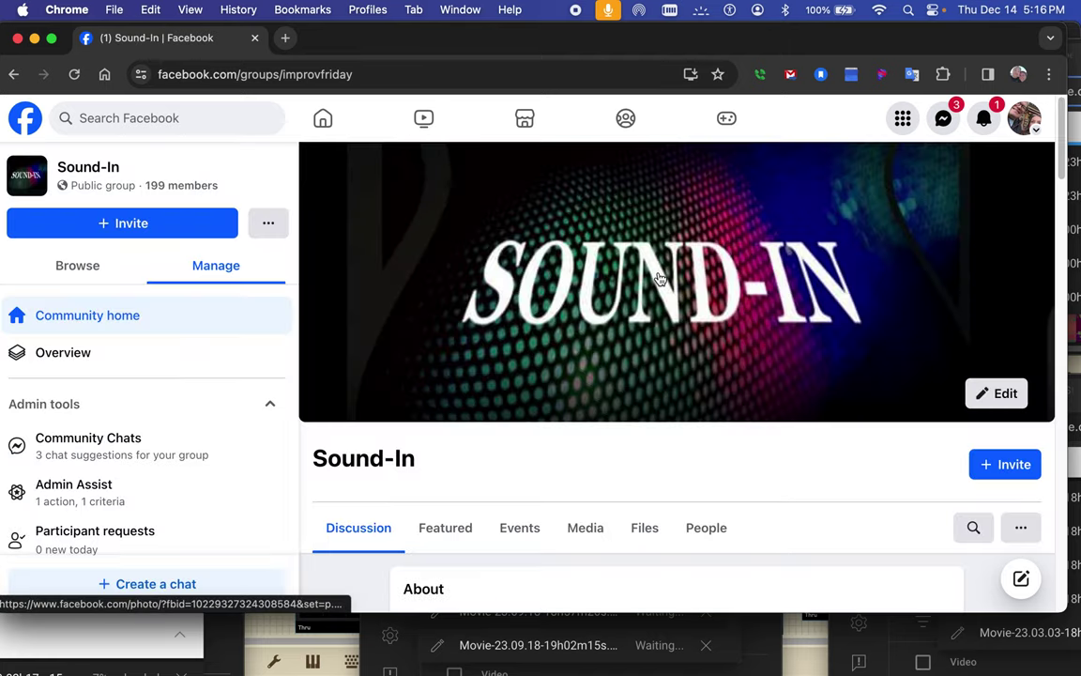
scroll(609, 455, "down", 5)
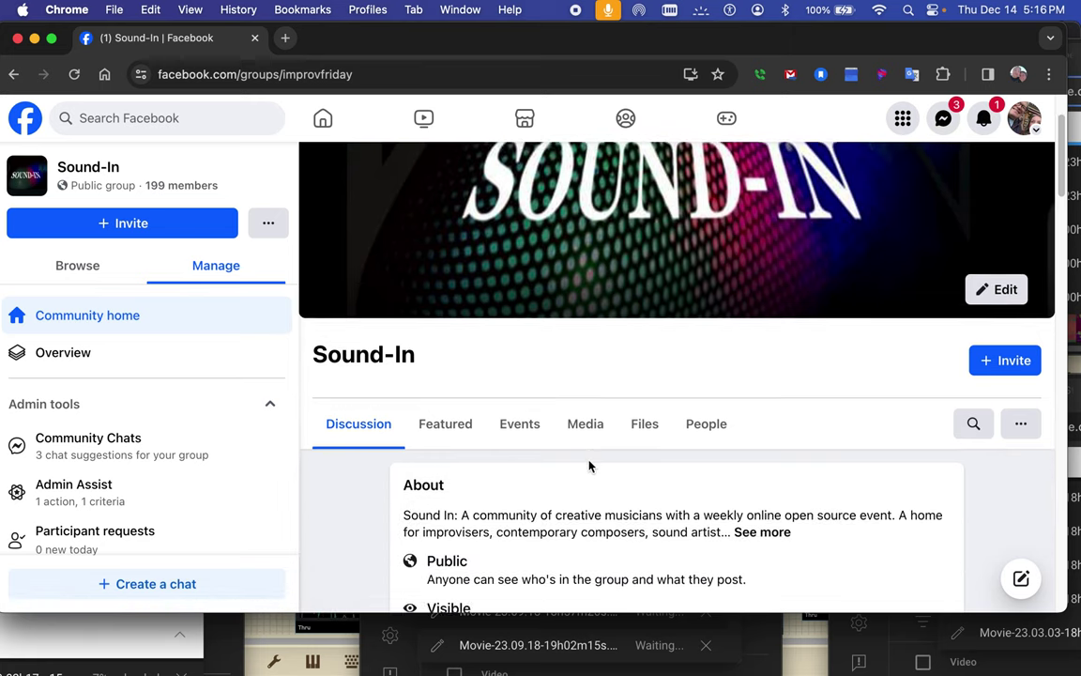
scroll(589, 464, "down", 5)
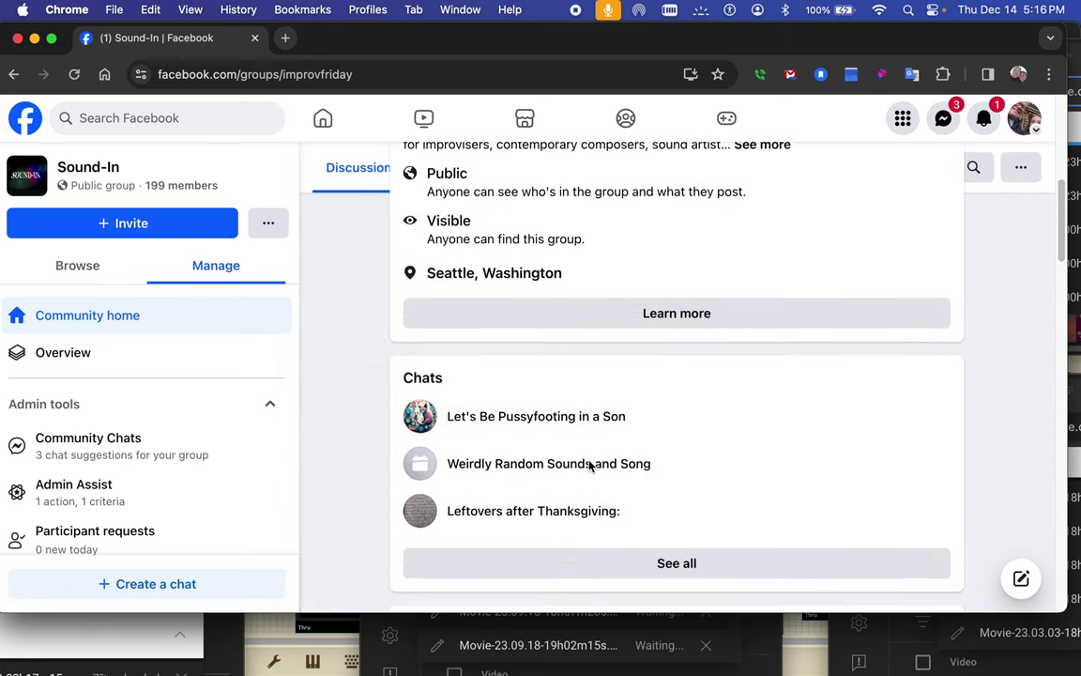
scroll(589, 465, "down", 3)
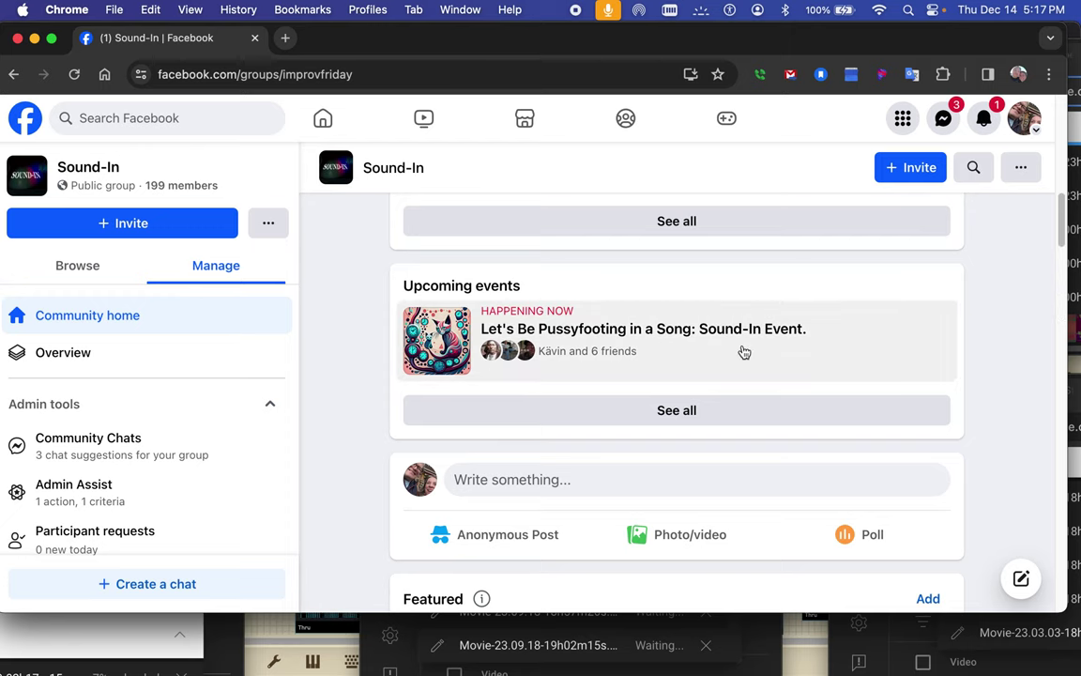
scroll(750, 331, "up", 6)
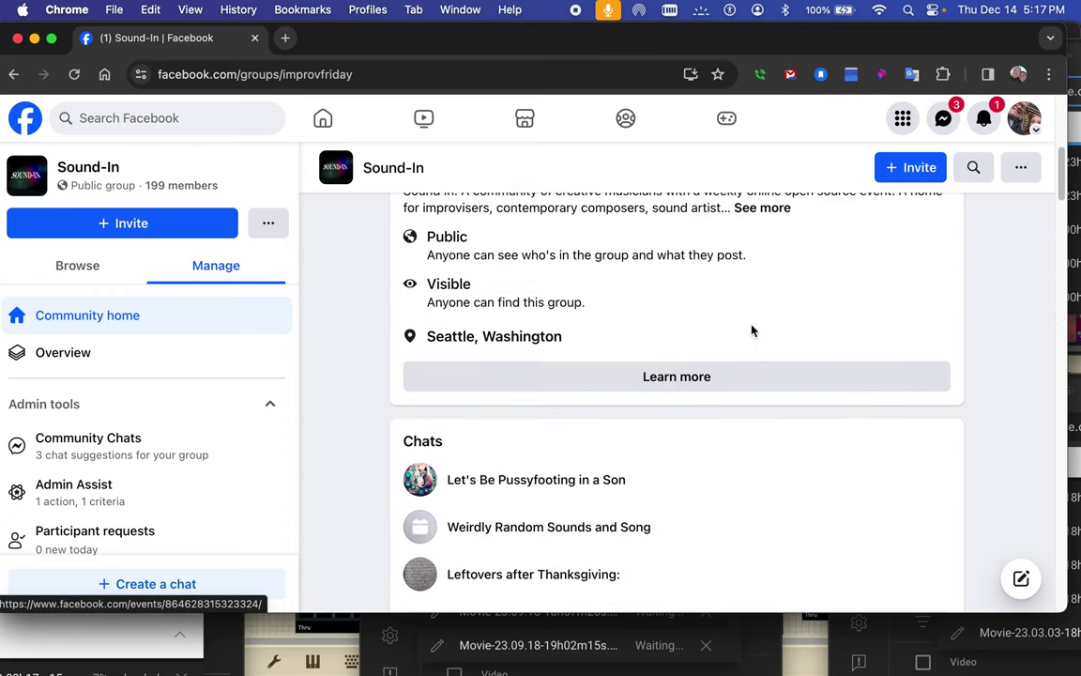
scroll(751, 330, "up", 3)
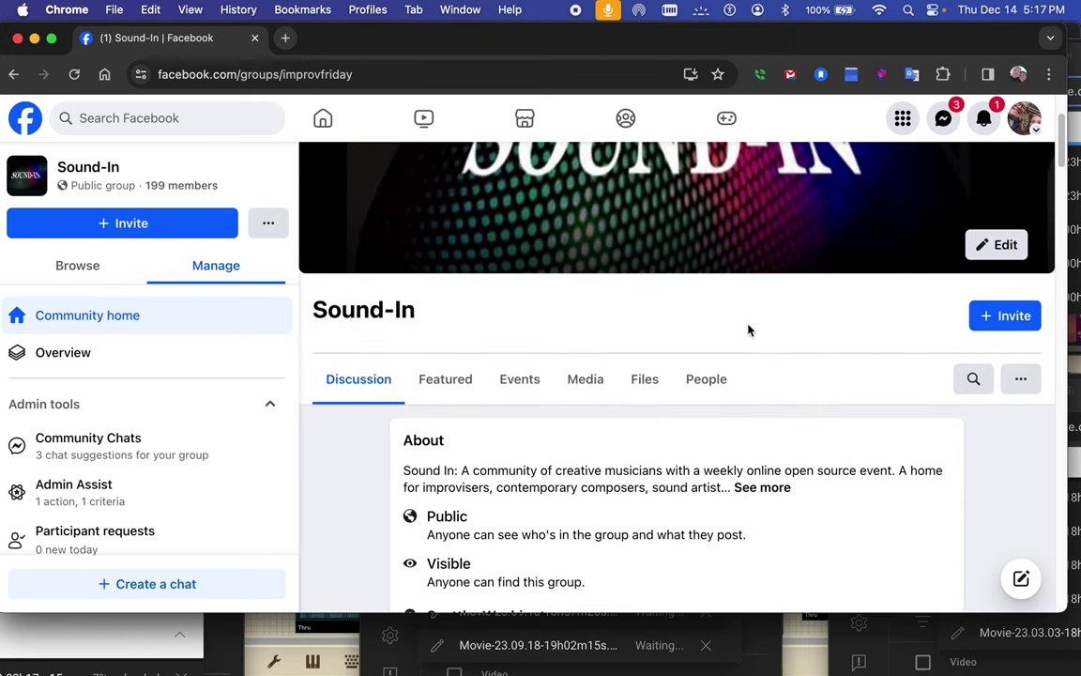
left_click(529, 386)
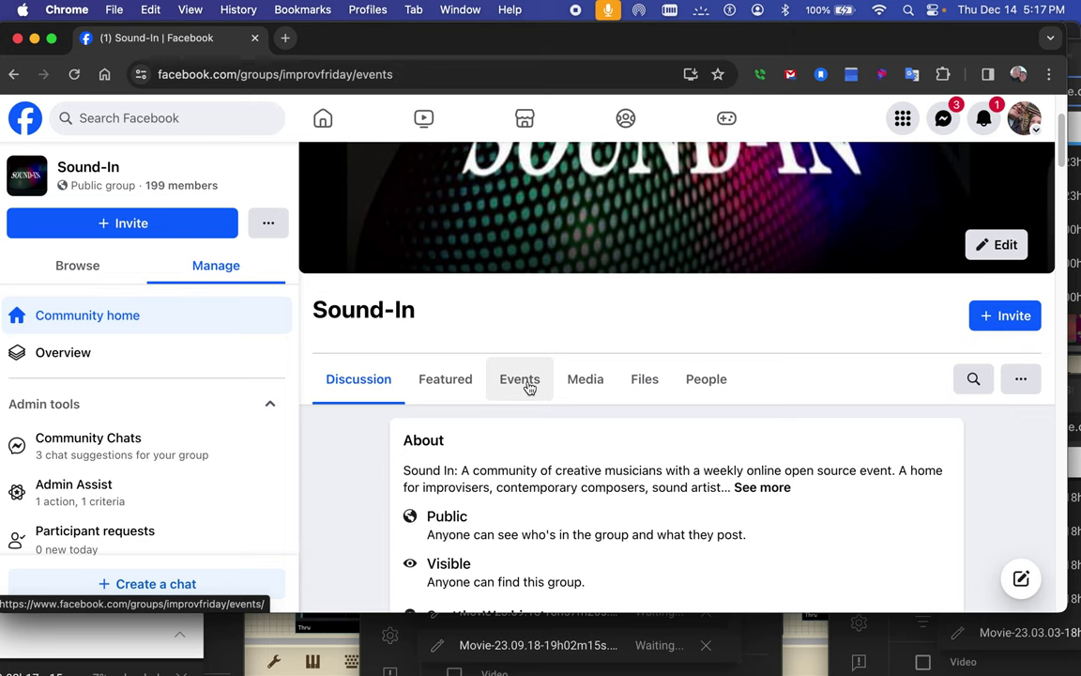
scroll(739, 477, "down", 2)
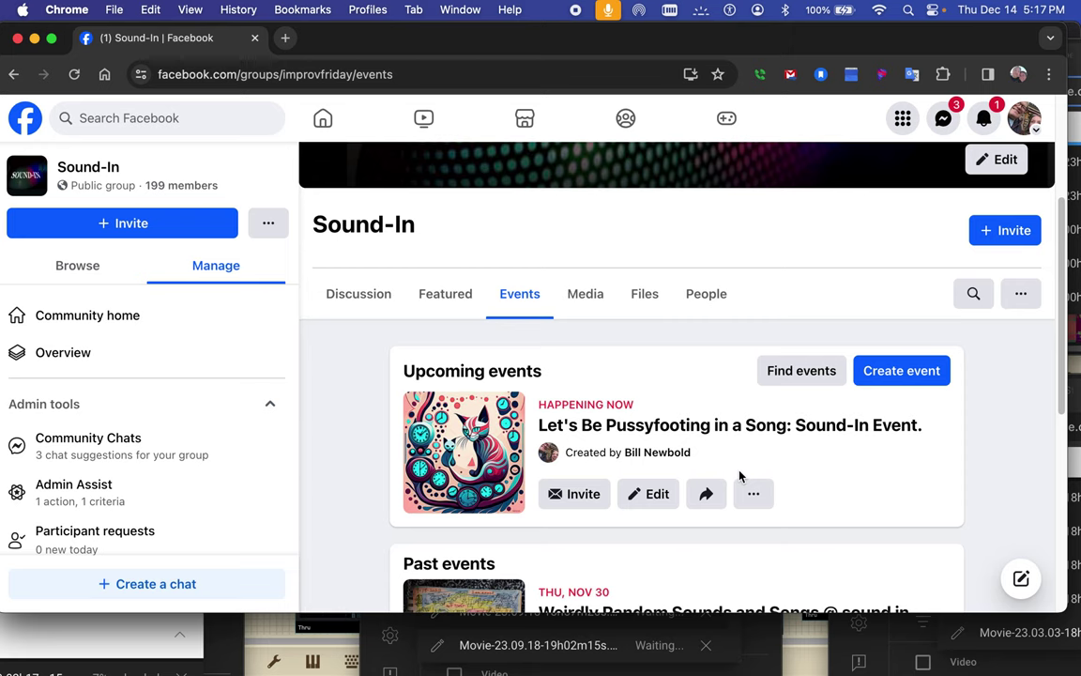
- Create a new group event named 'Microtonally Mashing Music: Sound In Event'
left_click(895, 372)
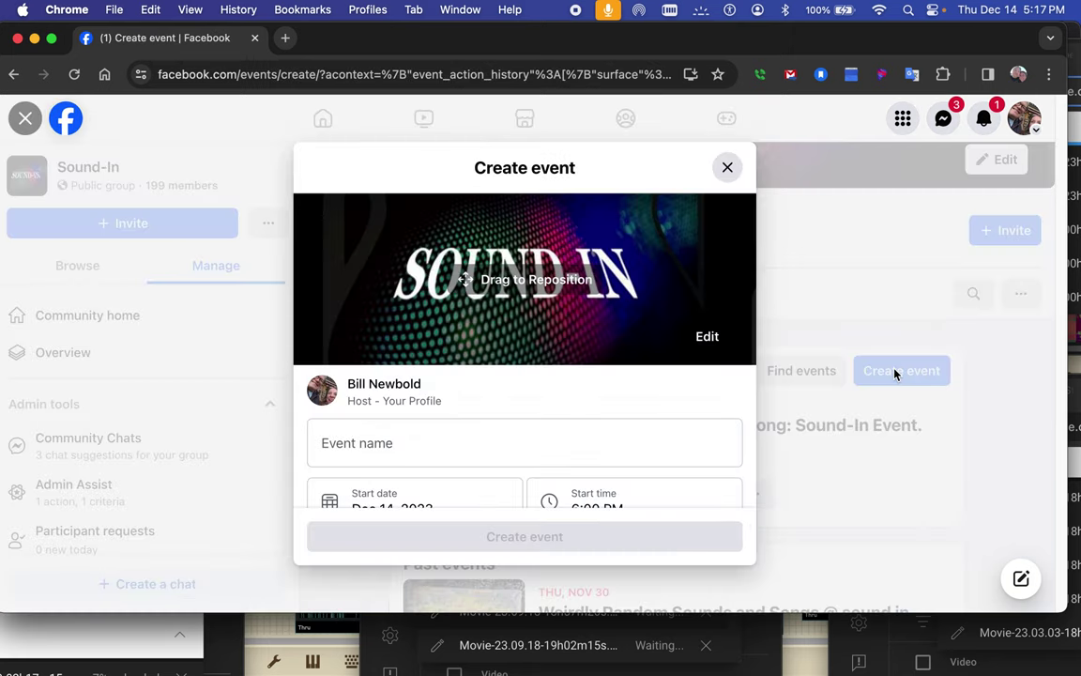
left_click(435, 446)
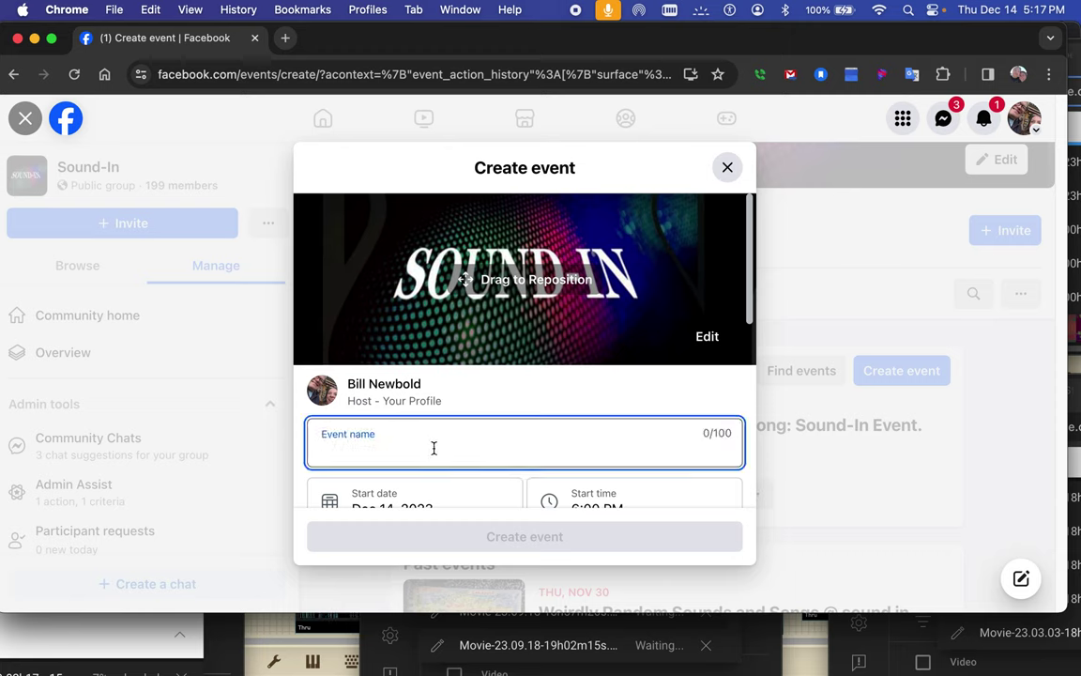
type("Mi")
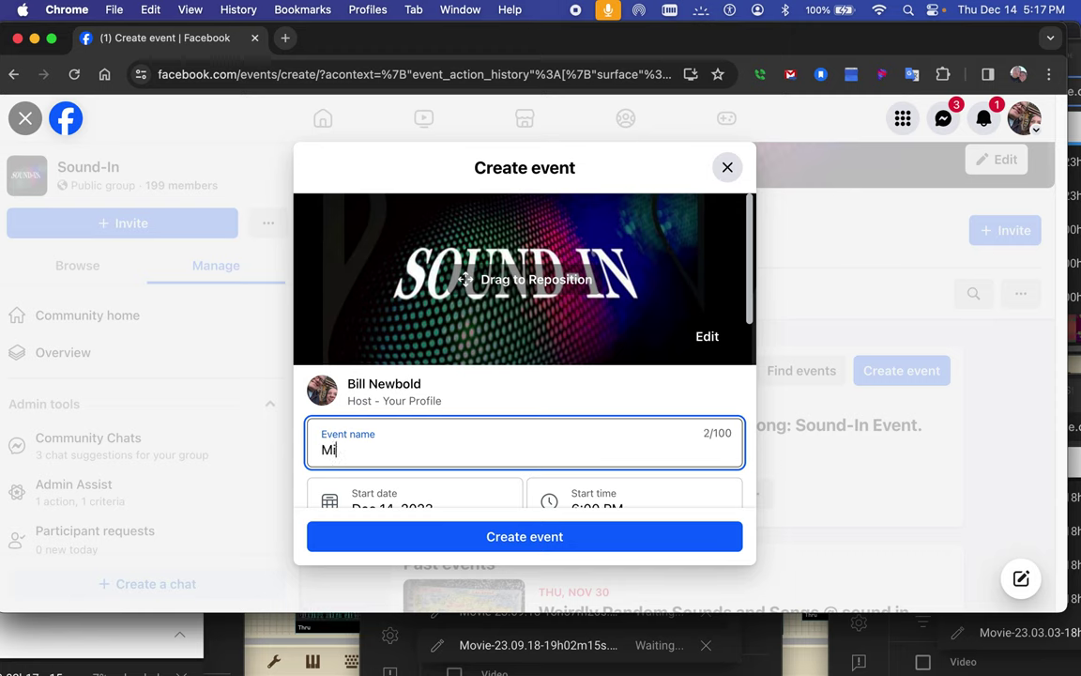
type("croto")
type("nally ")
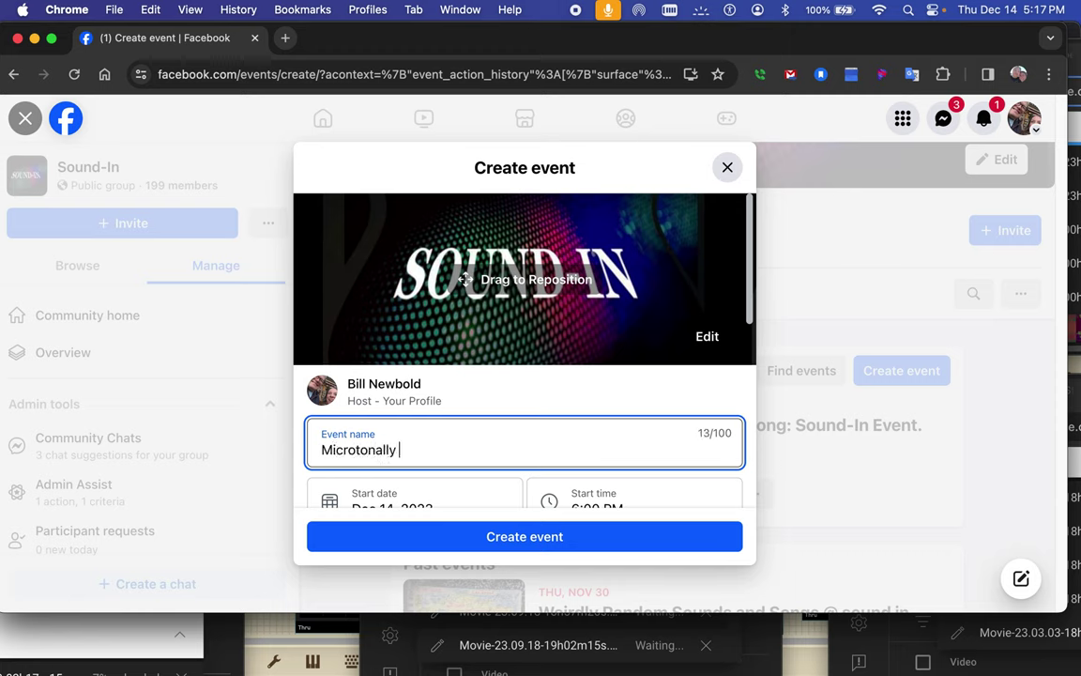
type("Mash")
type("ing Musi")
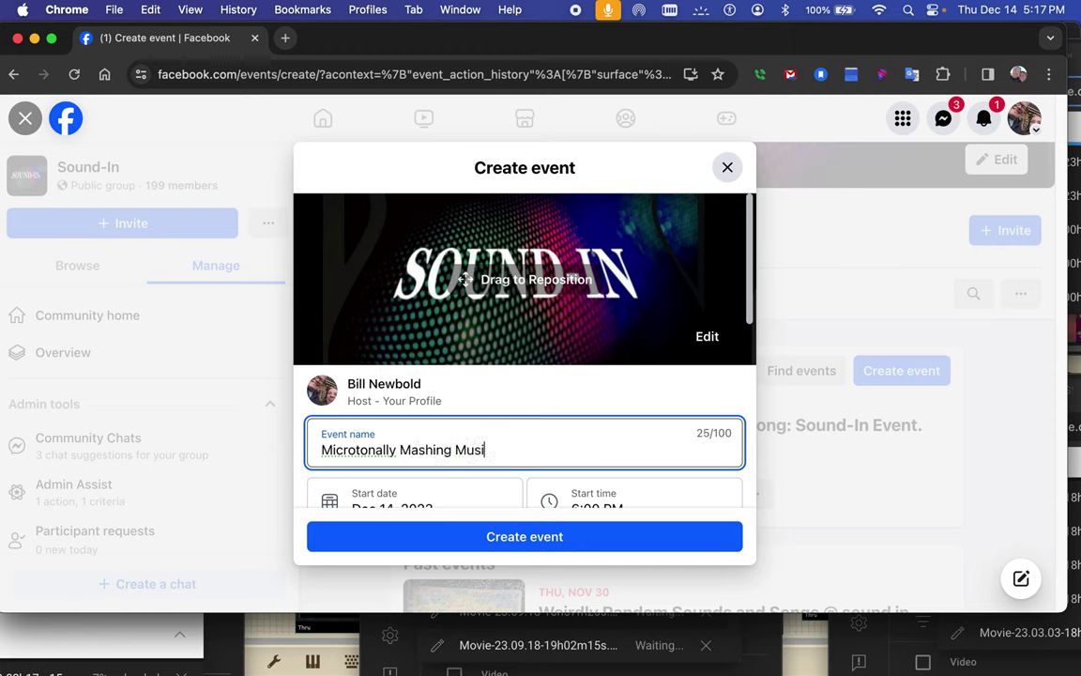
type("c")
type(" t")
type("ogether")
key("BackSpace")
key("BackSpace")
key("BackSpace")
key("BackSpace")
key("BackSpace")
type(": S")
type("ound ")
type("In even")
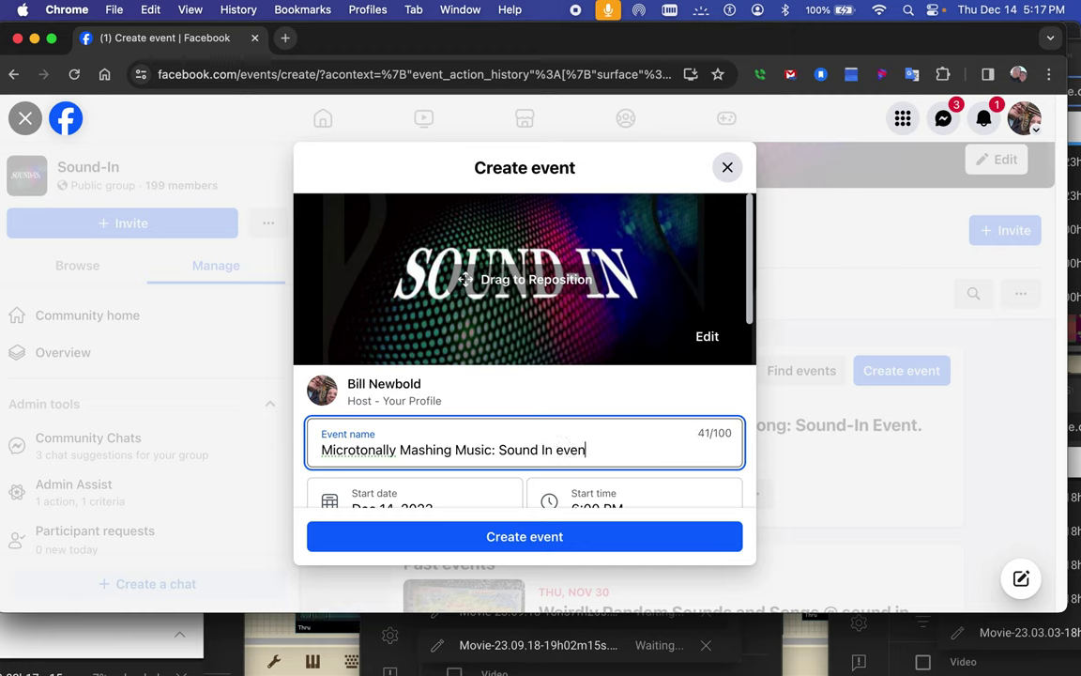
type("t")
key("BackSpace")
key("BackSpace")
key("BackSpace")
key("BackSpace")
key("BackSpace")
key("BackSpace")
type("Ev")
type("ent")
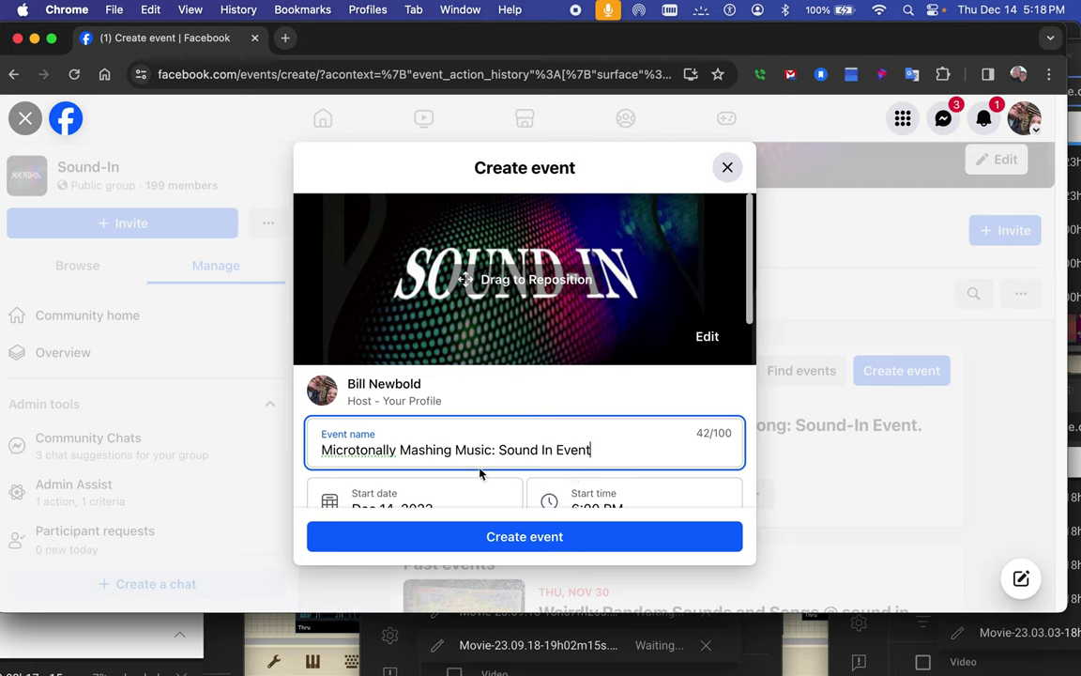
scroll(454, 458, "down", 1)
- Change 'Mashing' to 'Mashed', keep 'Microtonally' spelled out and insert 'Potatoe' before 'Music' in the event name
left_click(451, 443)
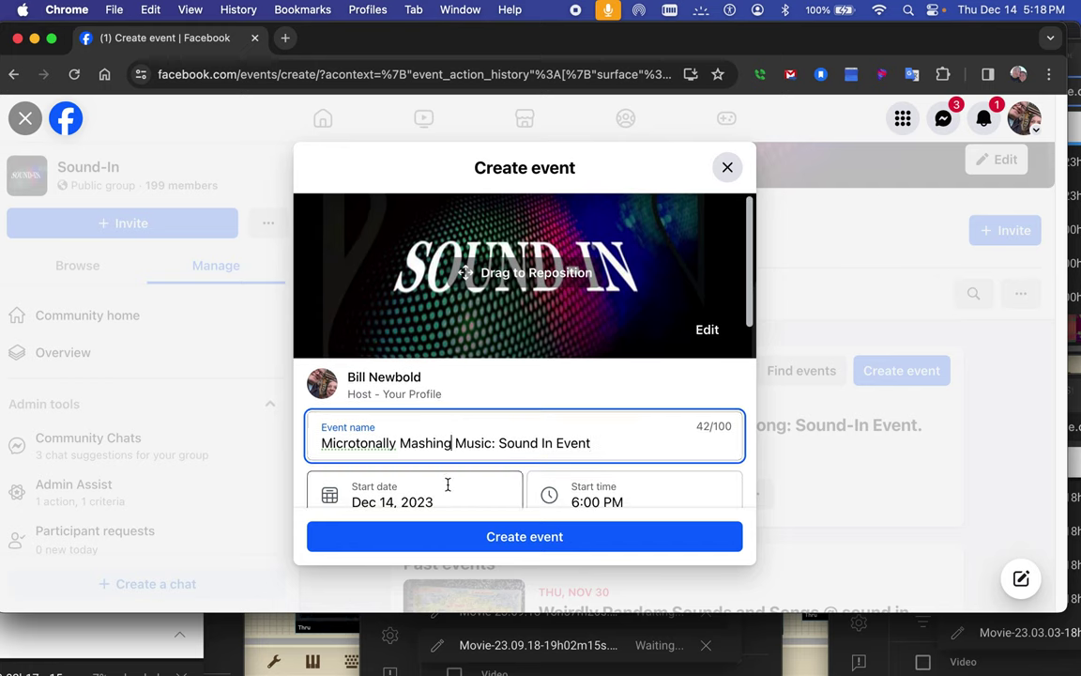
key("BackSpace")
key("BackSpace")
key("BackSpace")
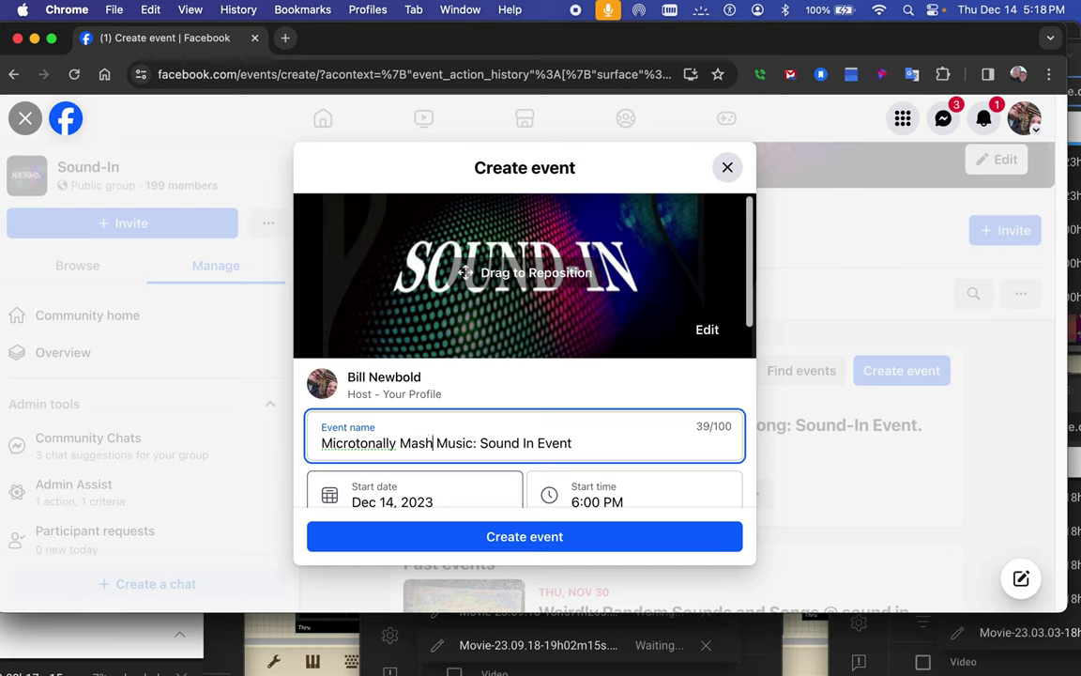
type("ed")
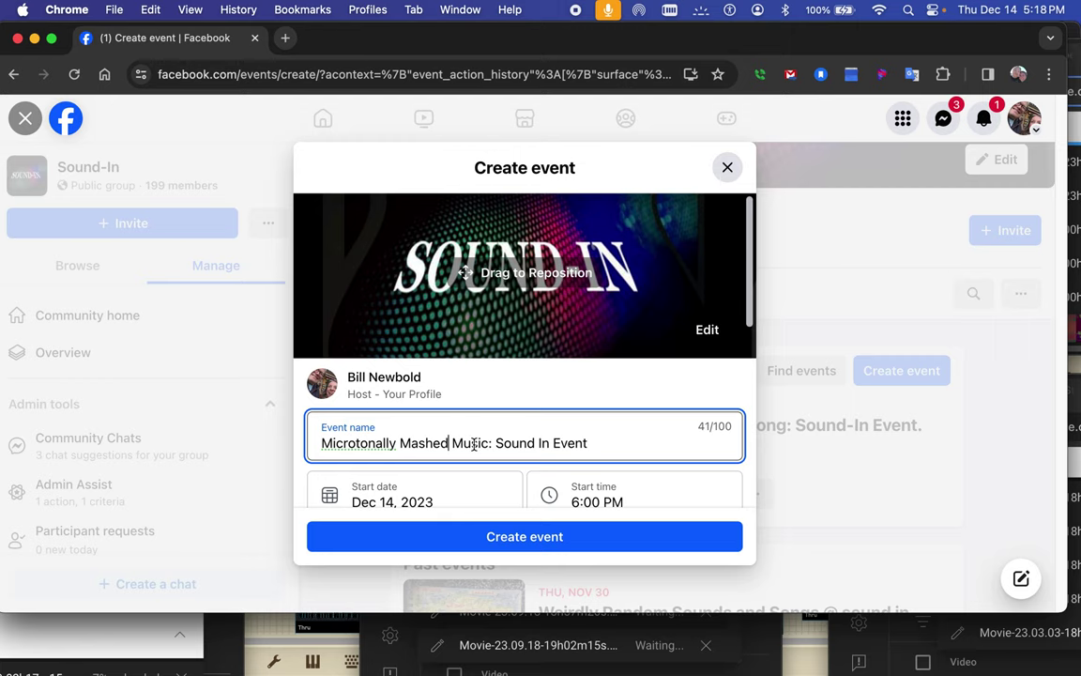
right_click(379, 448)
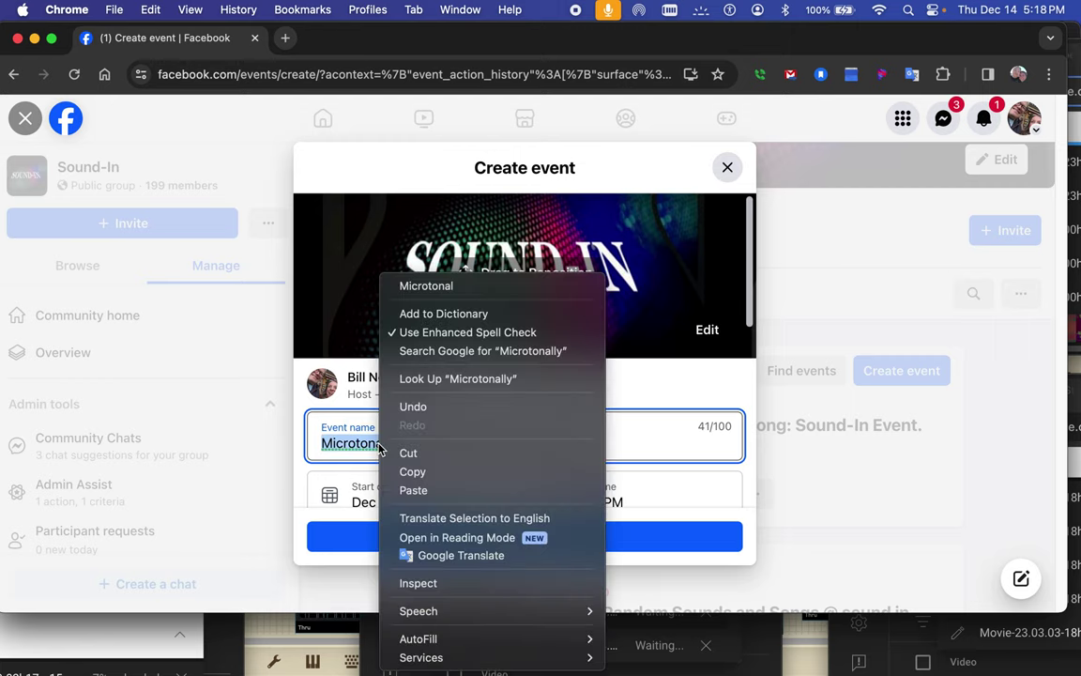
left_click(417, 286)
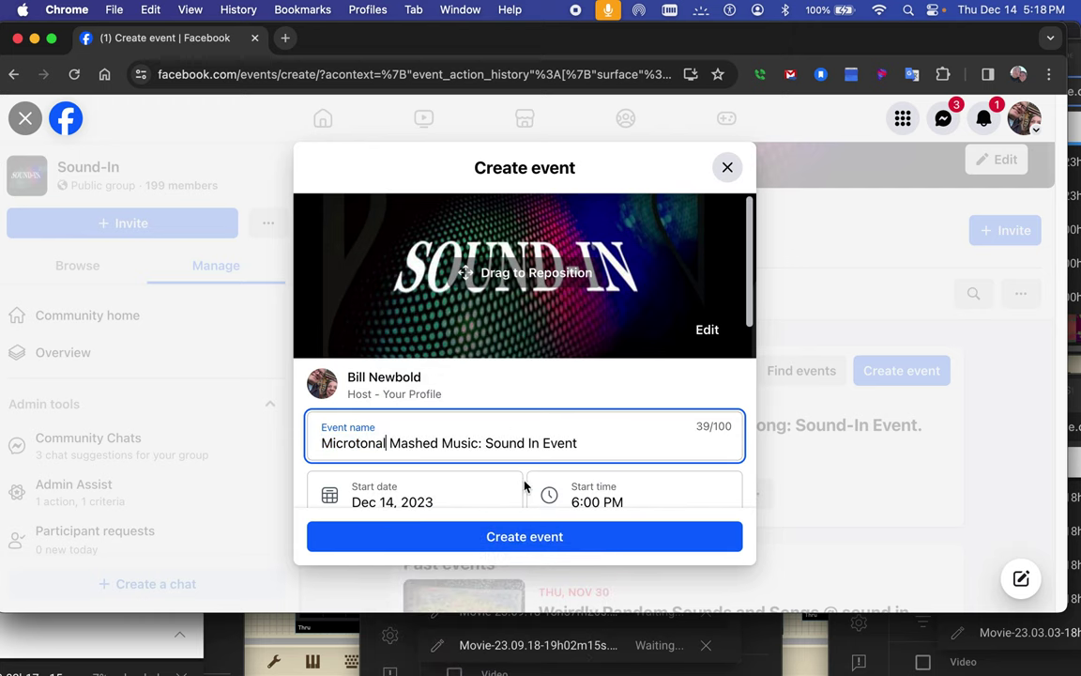
type("l")
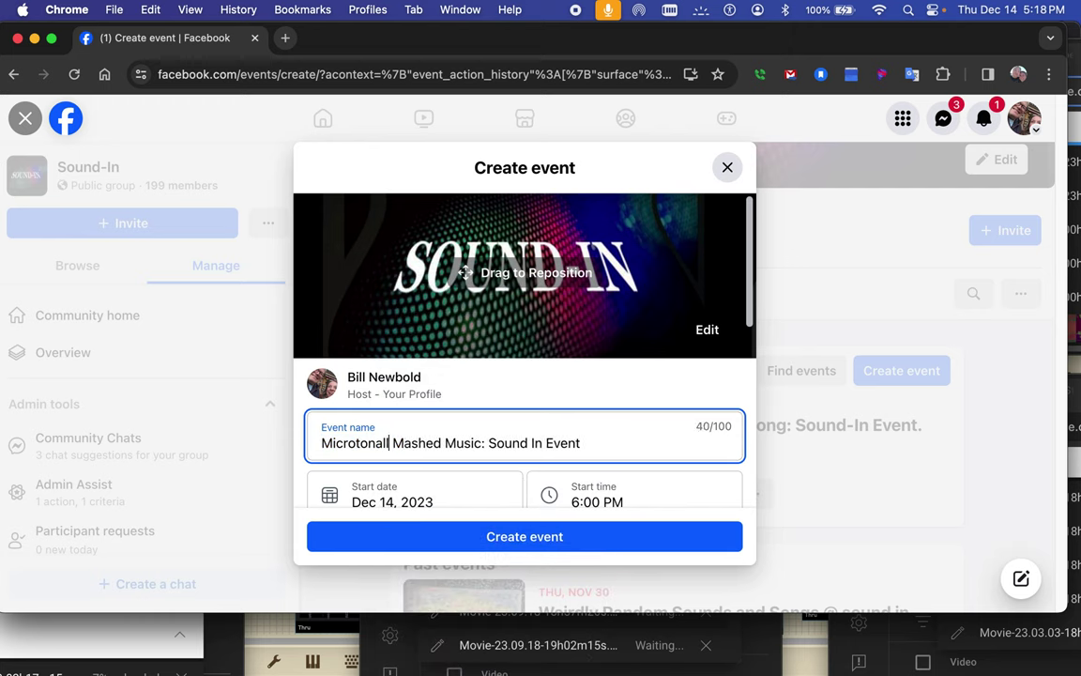
type("y")
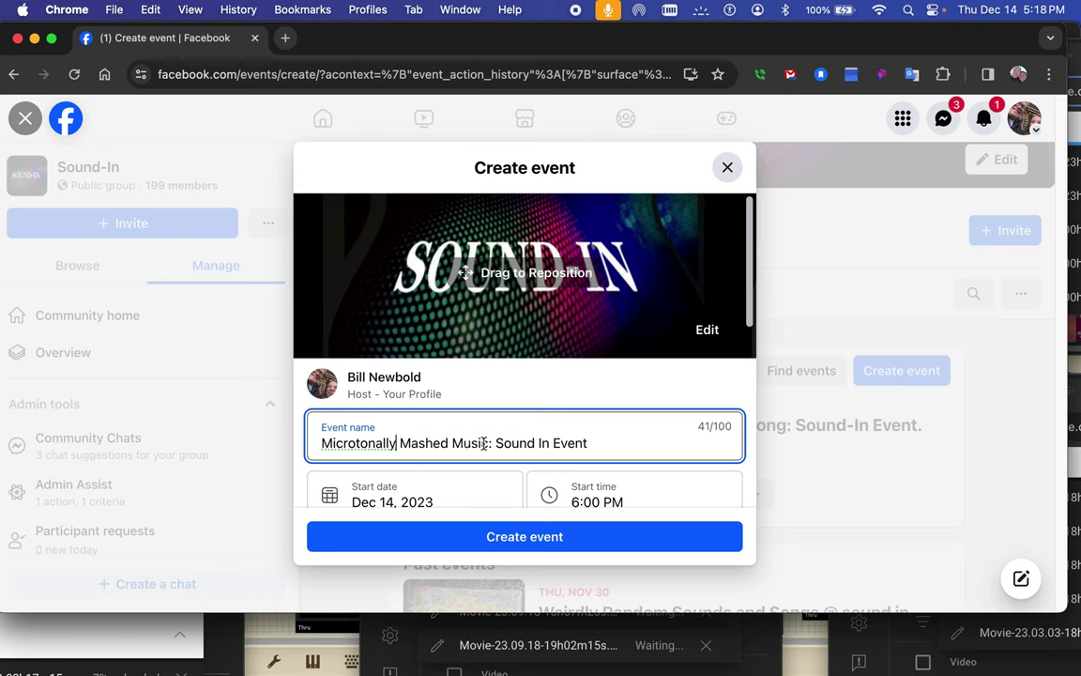
left_click(490, 443)
type(":")
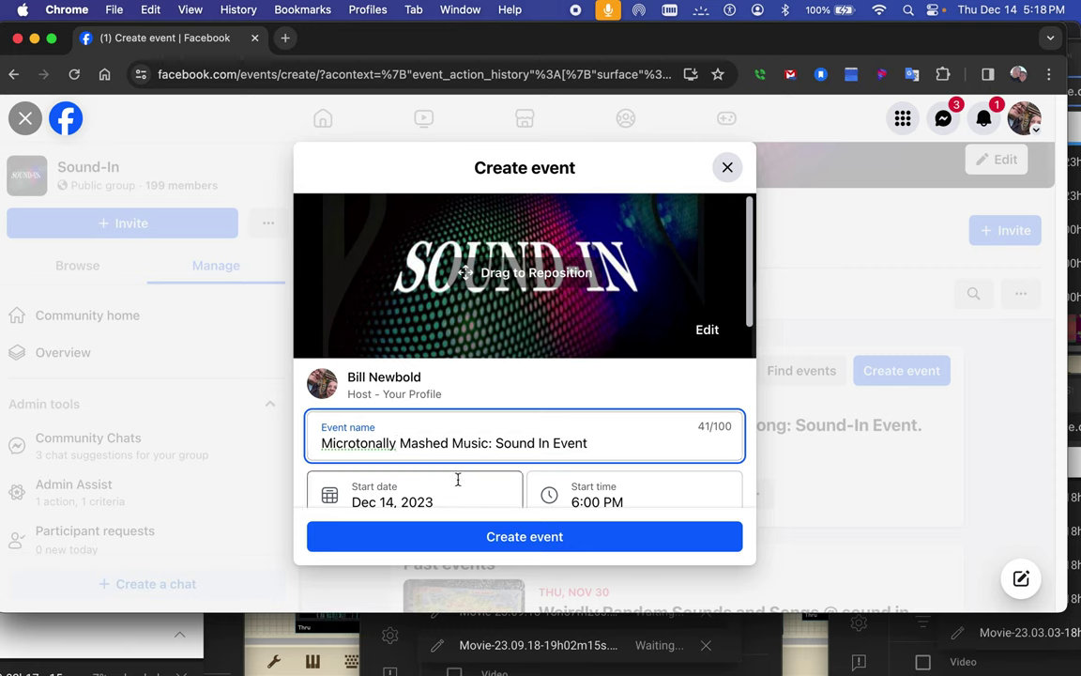
left_click(453, 443)
type("Potat")
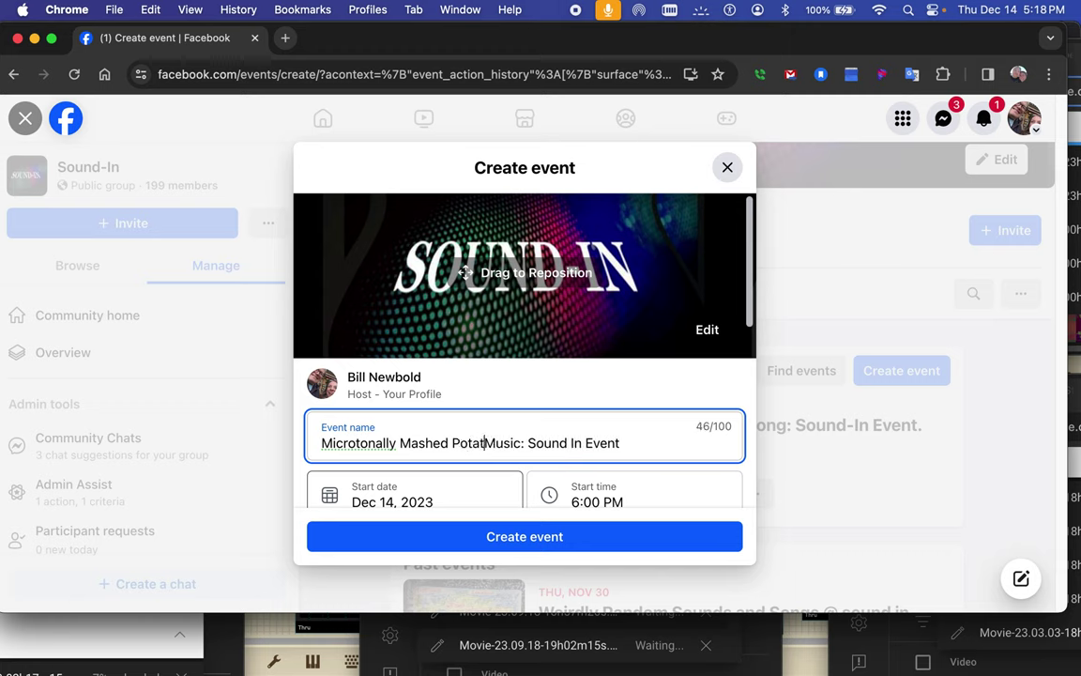
type("oe")
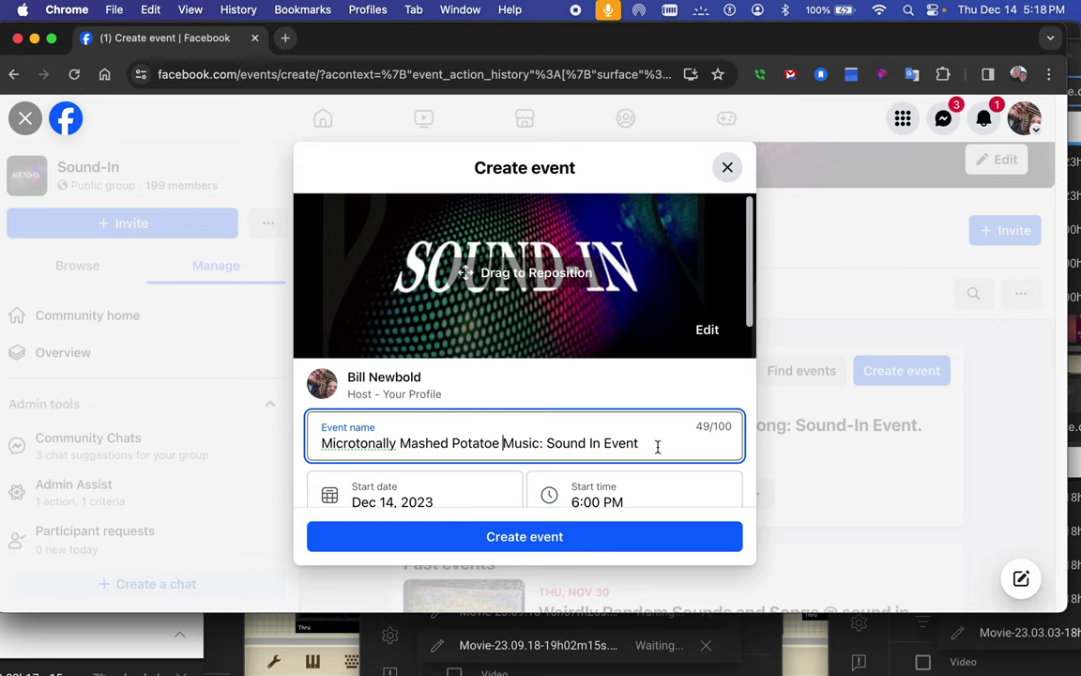
- Make the event virtual and choose 'Other' as the way people join
scroll(656, 447, "down", 2)
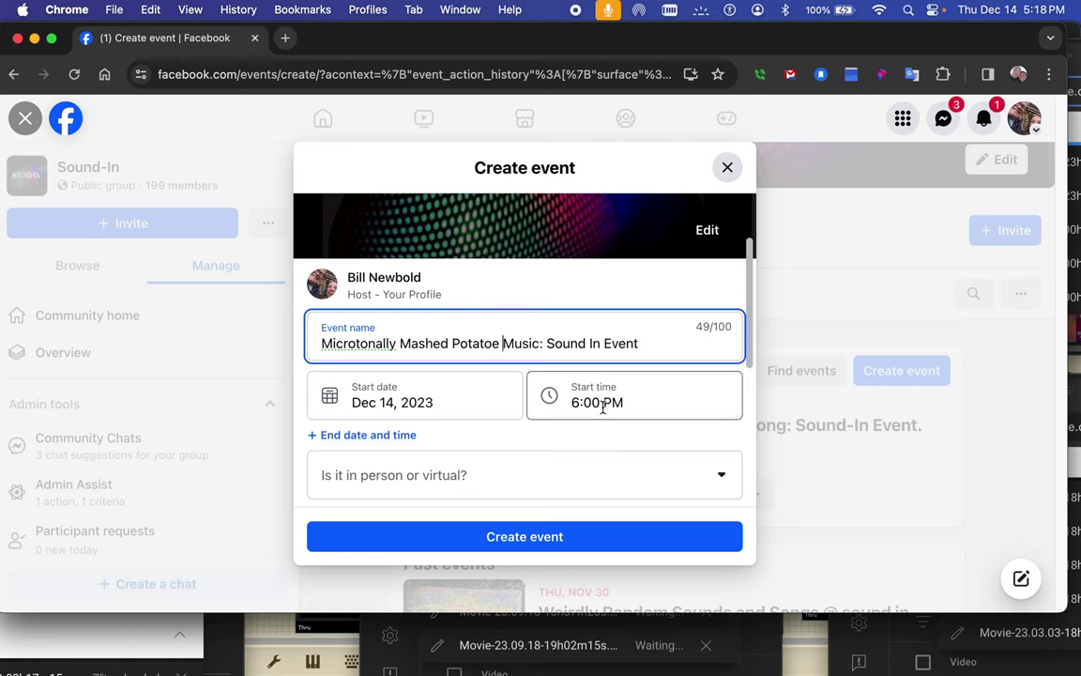
left_click(406, 476)
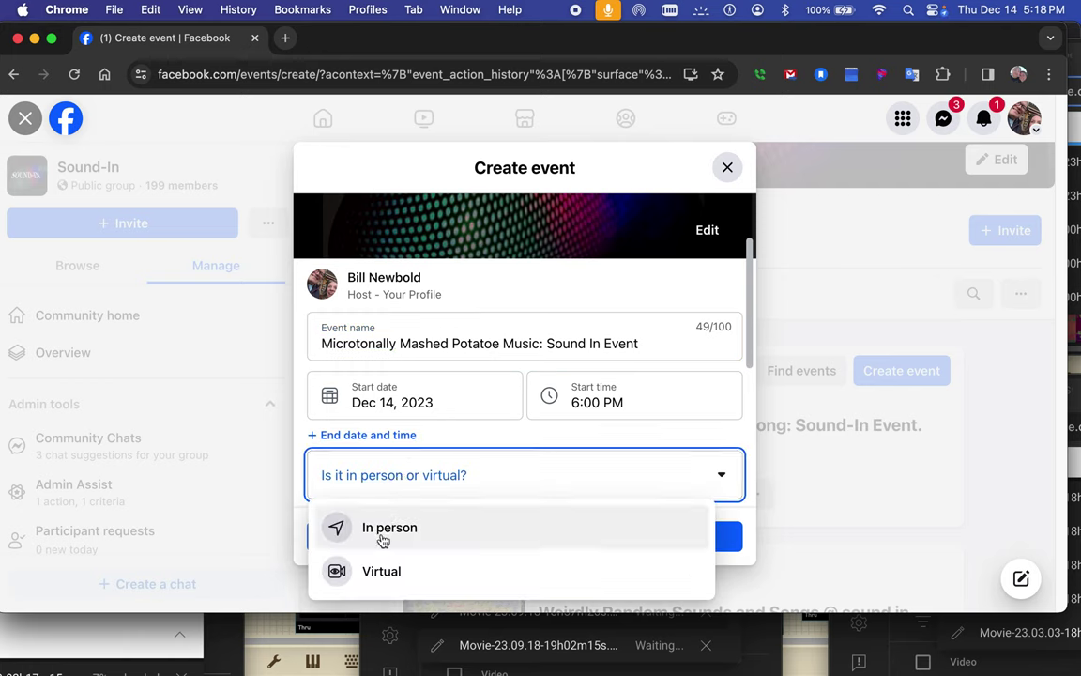
left_click(374, 570)
scroll(422, 503, "down", 2)
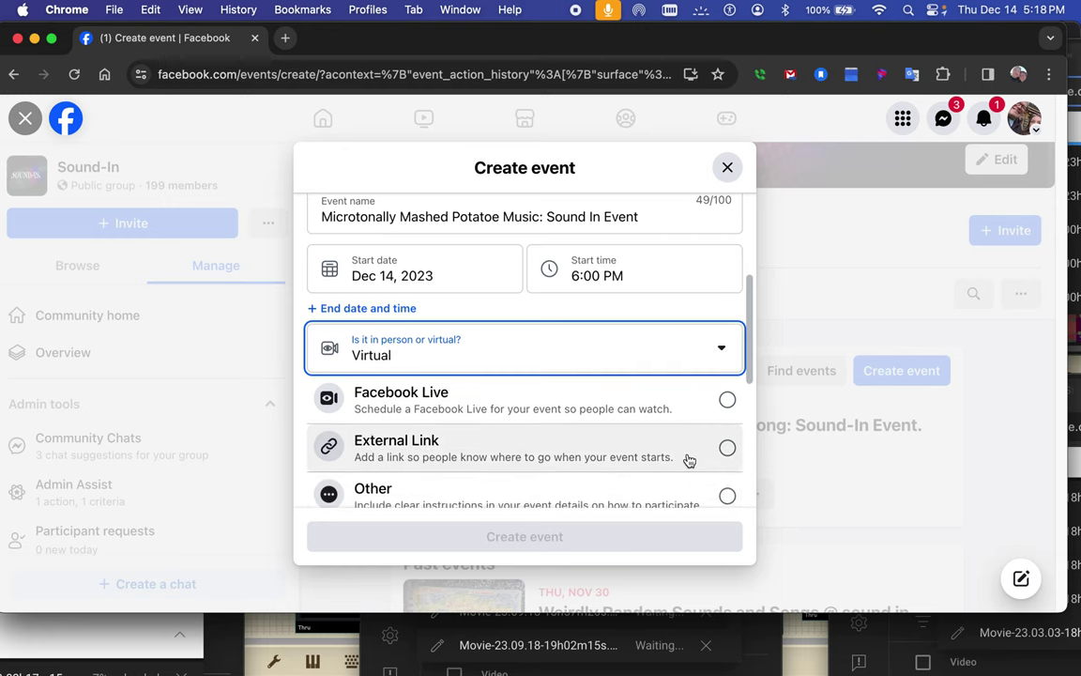
scroll(688, 460, "down", 2)
left_click(727, 401)
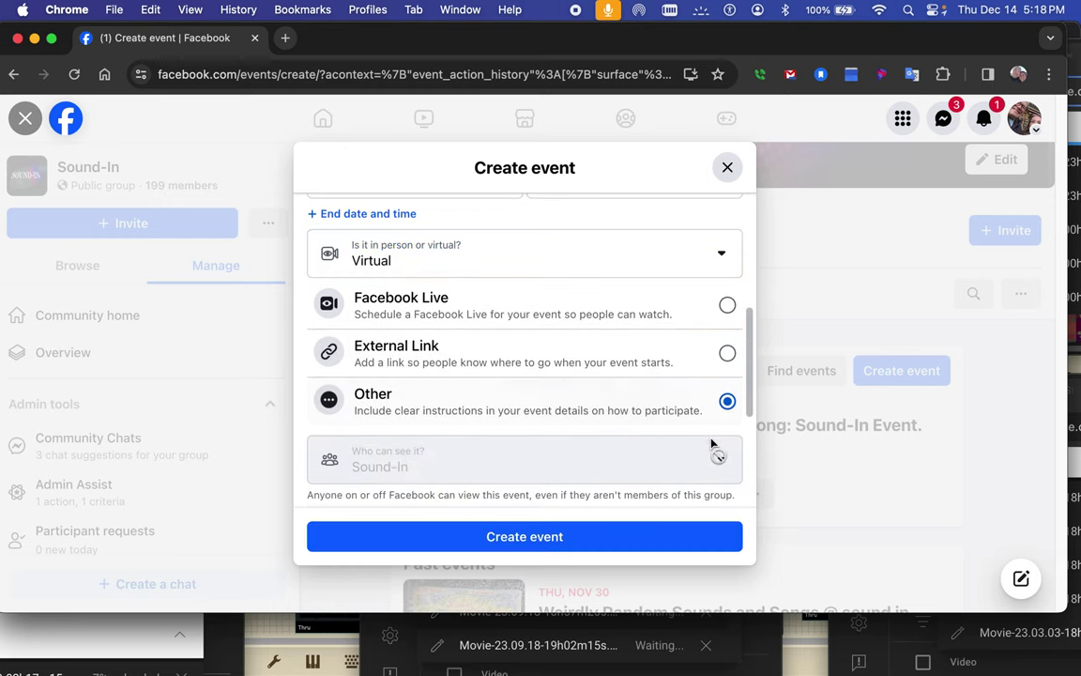
- Turn on 'Invite all group members' for the event
scroll(712, 463, "down", 3)
left_click(722, 391)
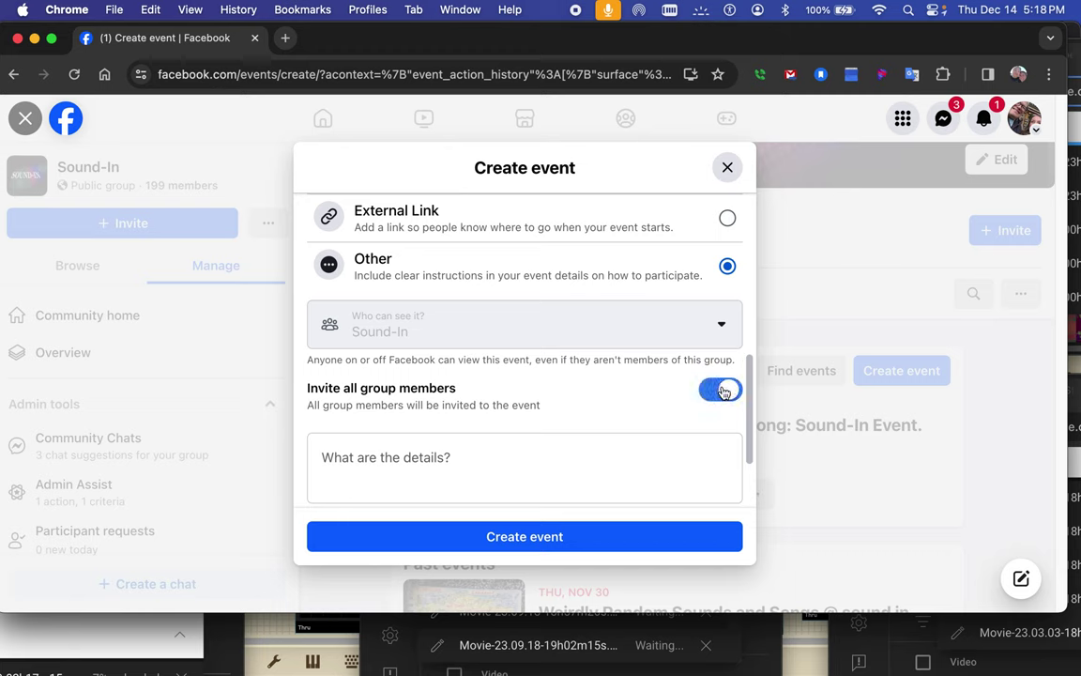
left_click(511, 470)
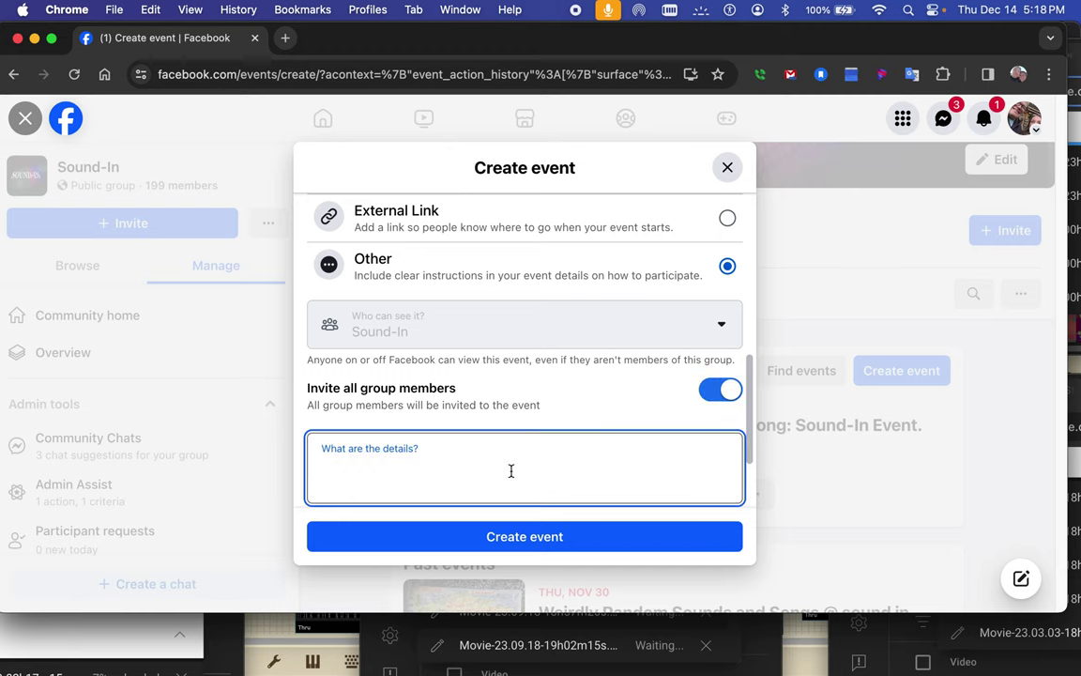
- Write details about mashing songs with frequency modulations into a microtonal mash using electric voltage
type("mashi")
type("ng mus")
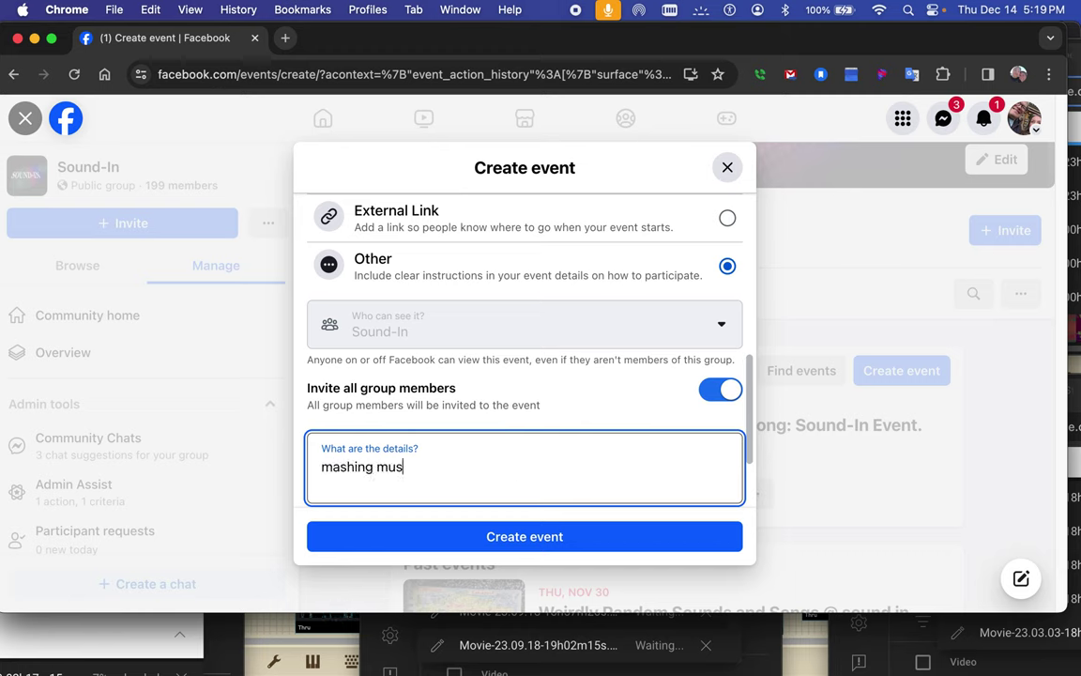
type("ic togeth")
type("er is o")
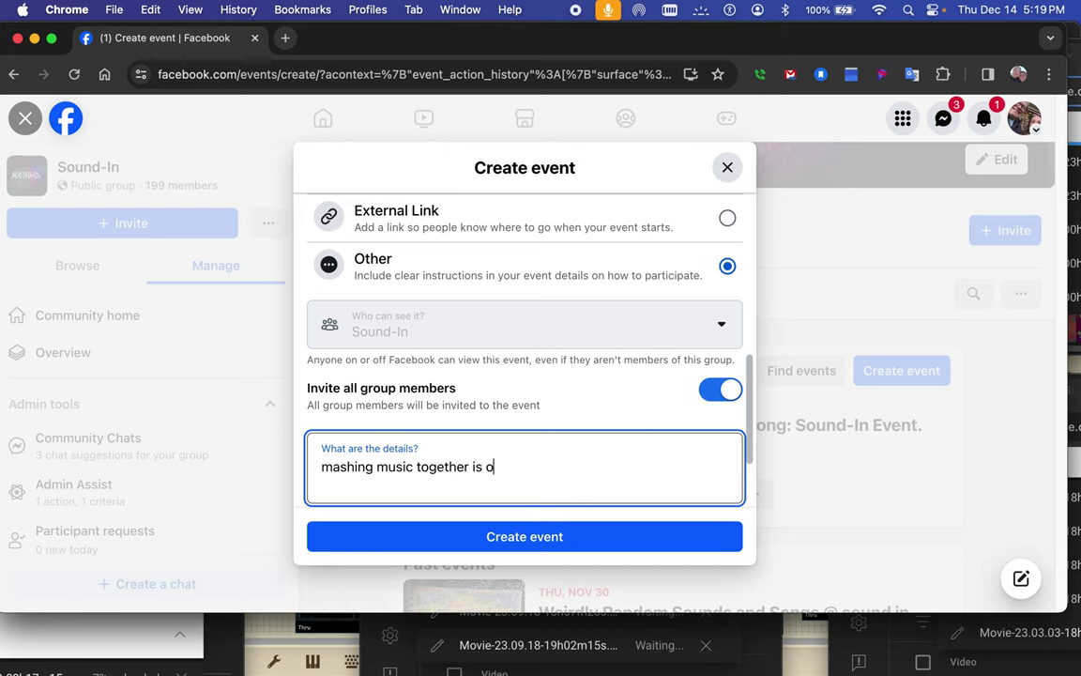
type("ne thing but ")
type("mash")
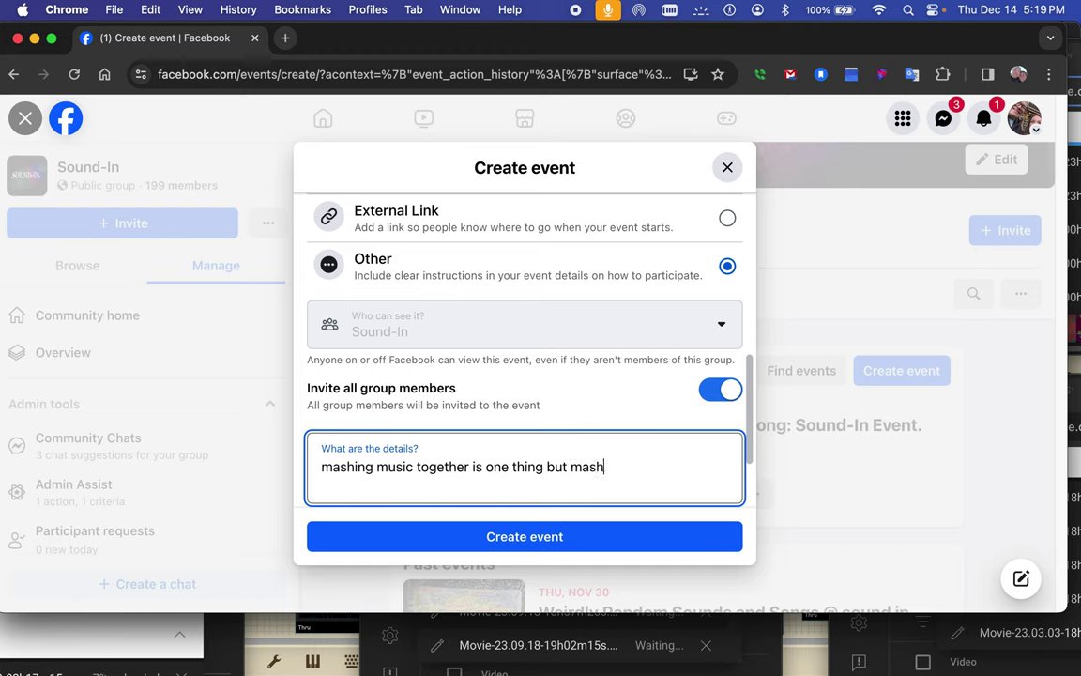
type("ing ")
type("the so")
type("ngs togetyh")
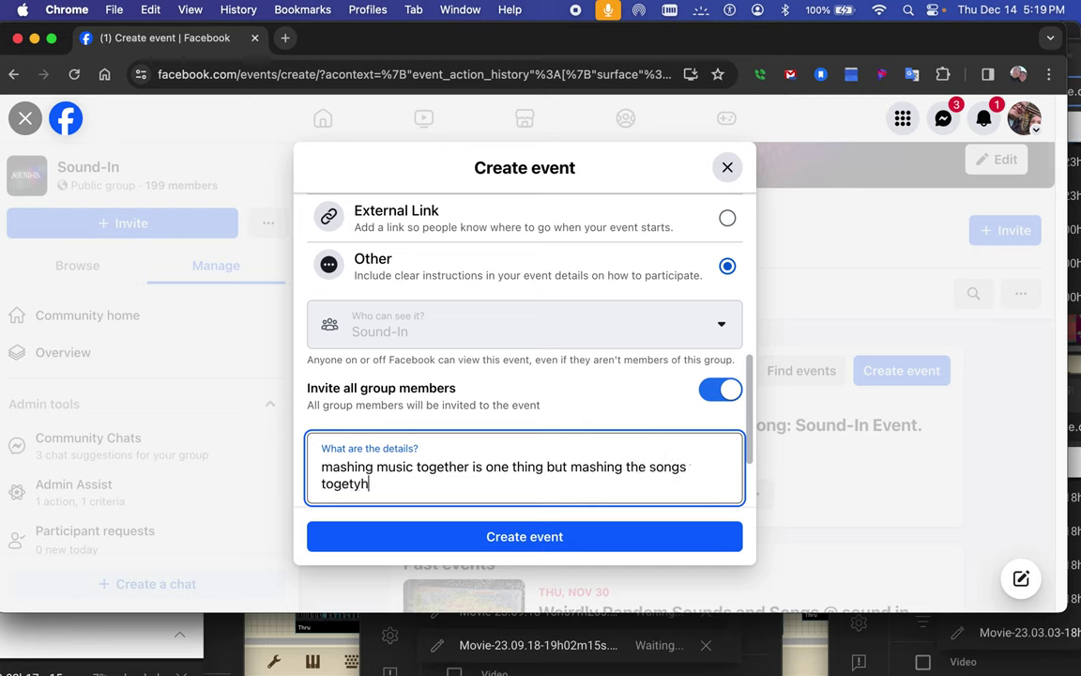
type("er")
key("BackSpace")
key("BackSpace")
key("BackSpace")
key("BackSpace")
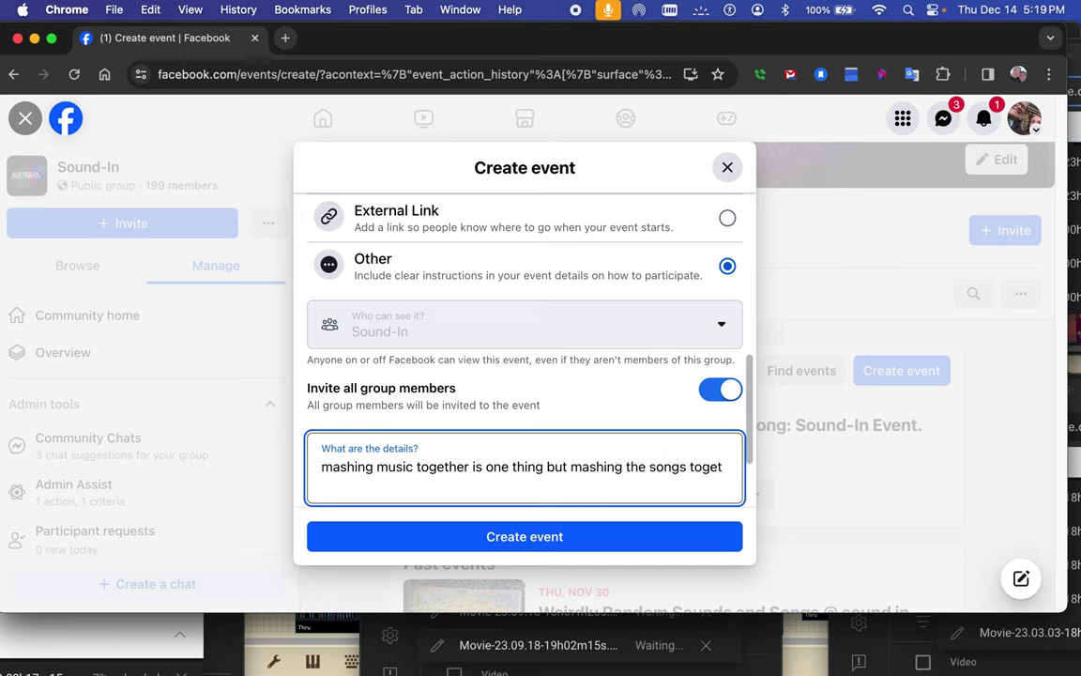
type("h")
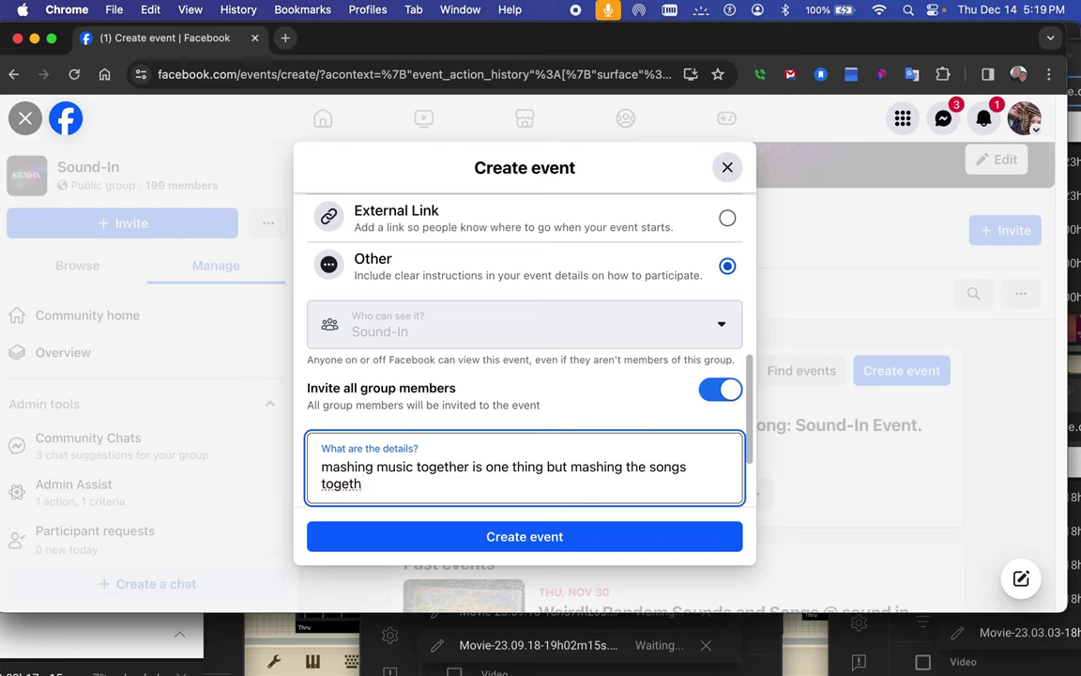
key("BackSpace")
type("h")
type("er with fr")
type("eq")
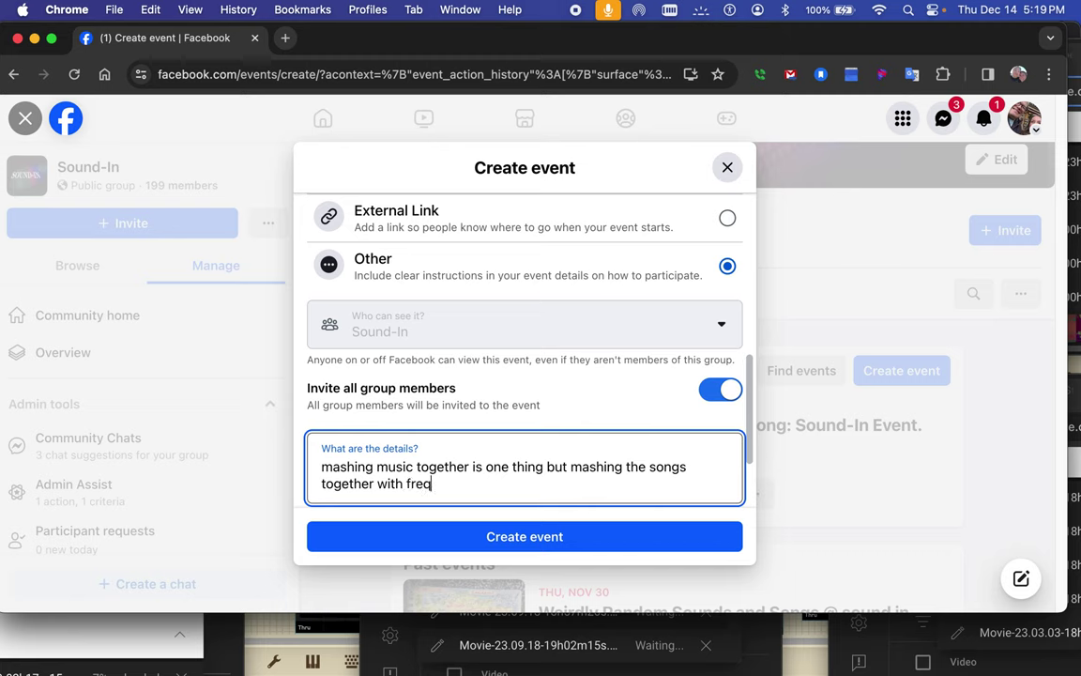
type("uency")
type(" modul")
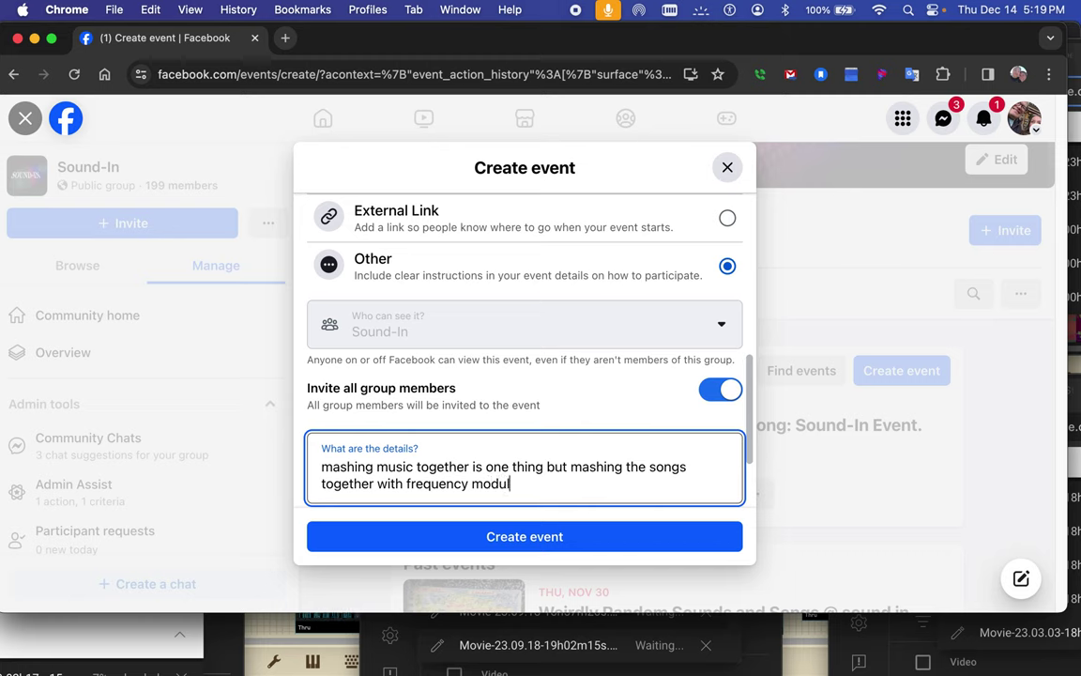
type("ations i")
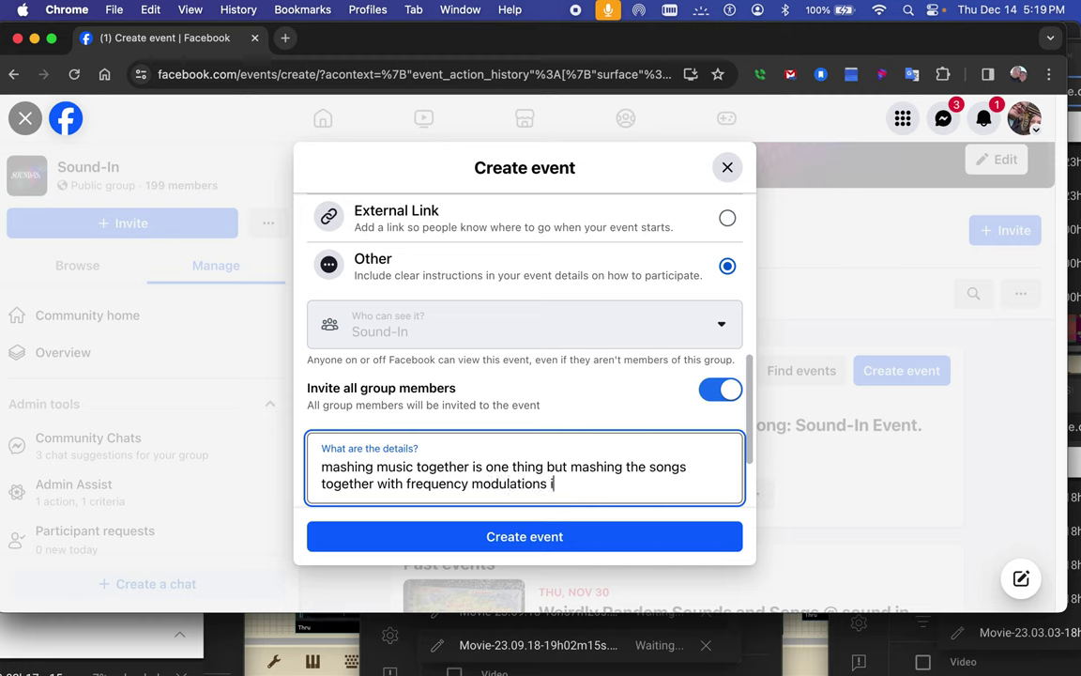
type("s a")
type(" microto")
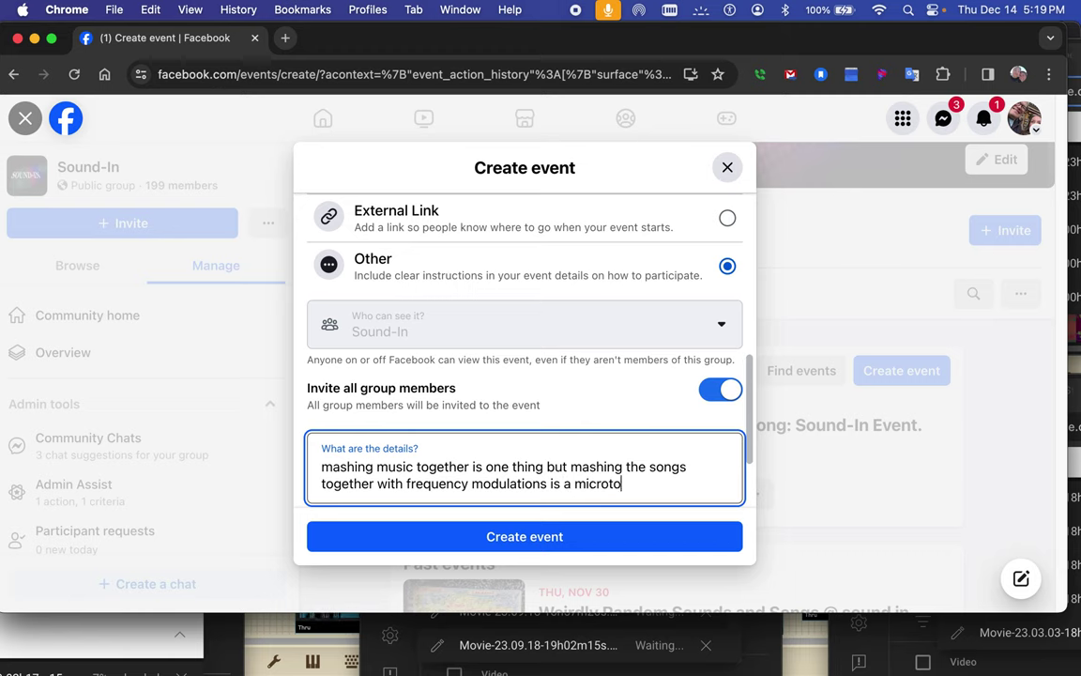
type("nal mash")
type("m")
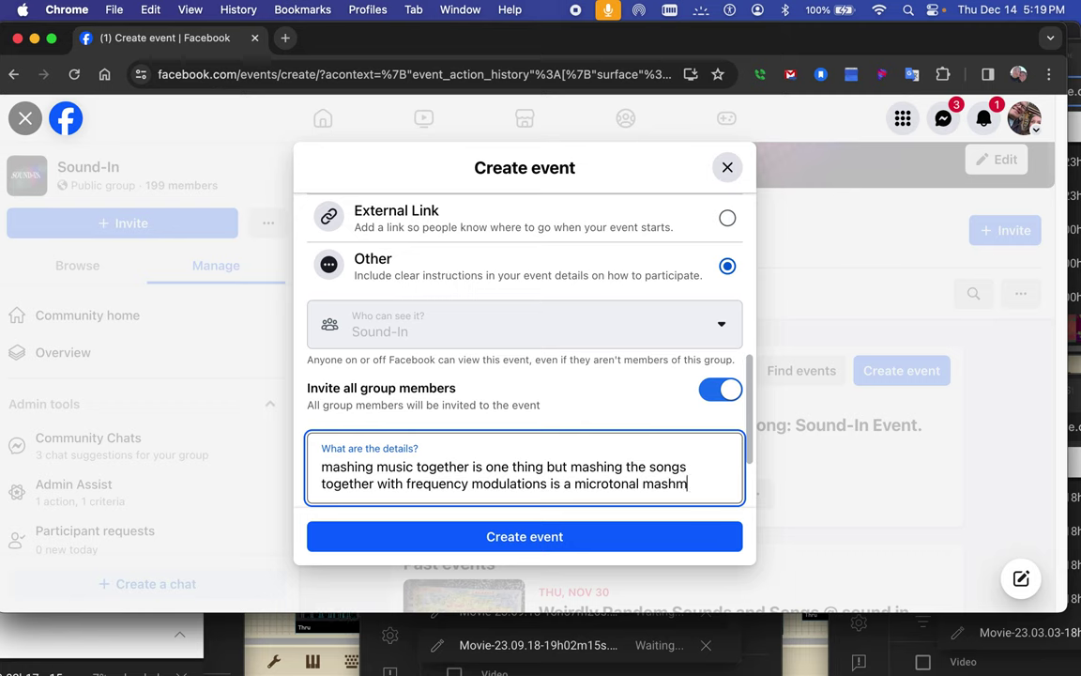
key("BackSpace")
type("an")
type("d then usin")
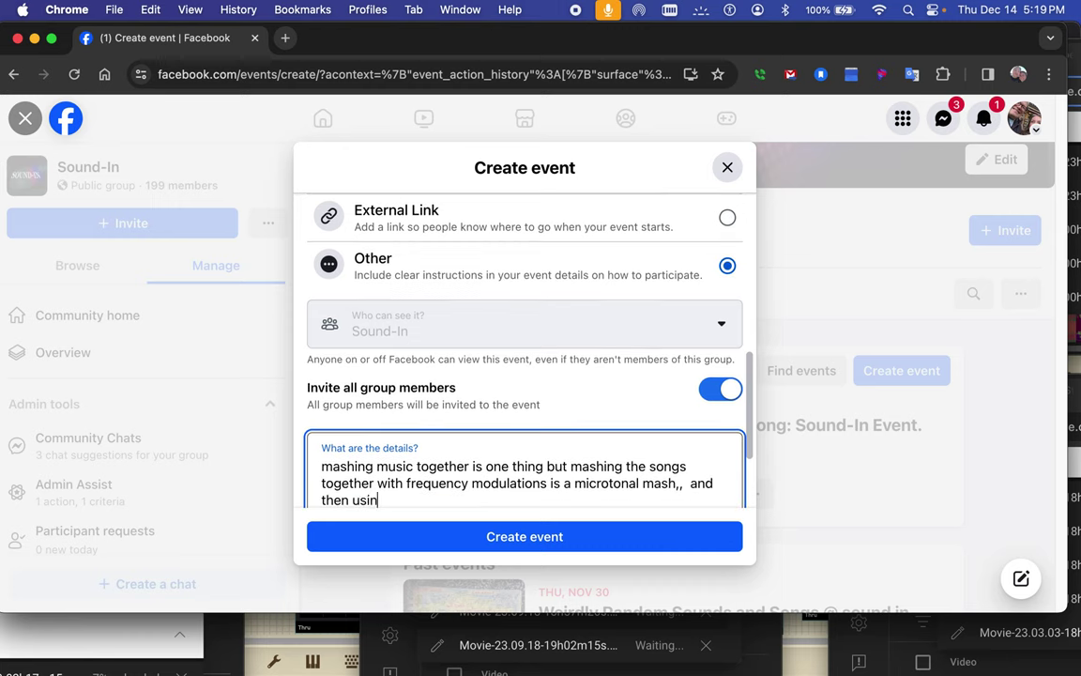
type("g electr")
type("ic ")
type("vo")
type("ltage")
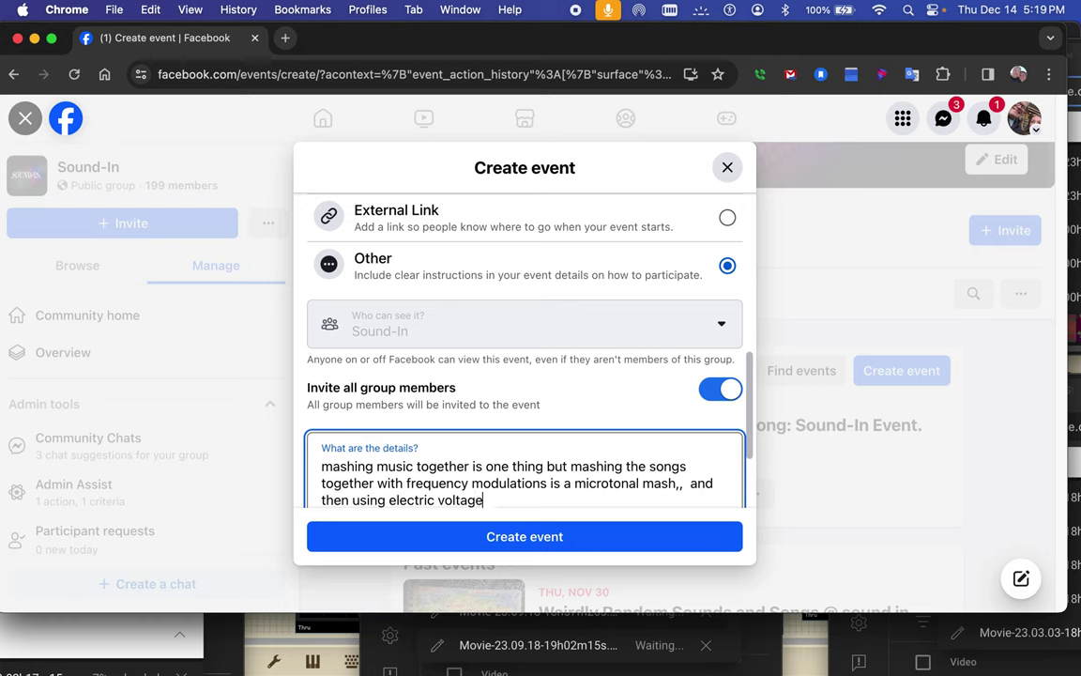
type("leg")
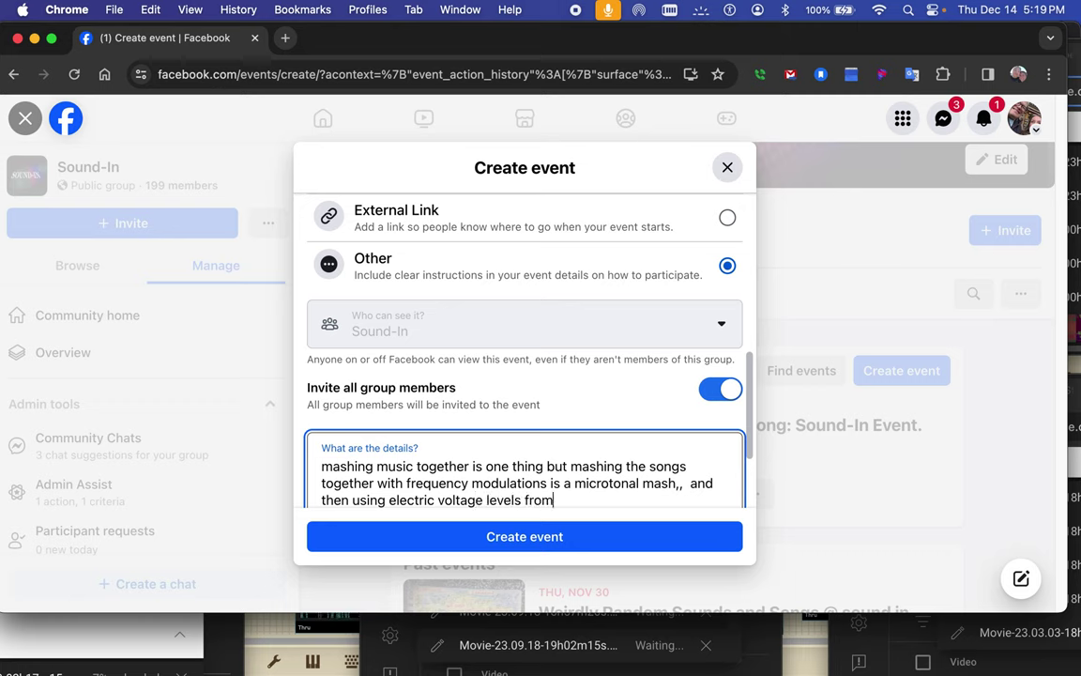
type("po")
- Select the words 'electric voltage' in the details to replace them
scroll(492, 466, "down", 2)
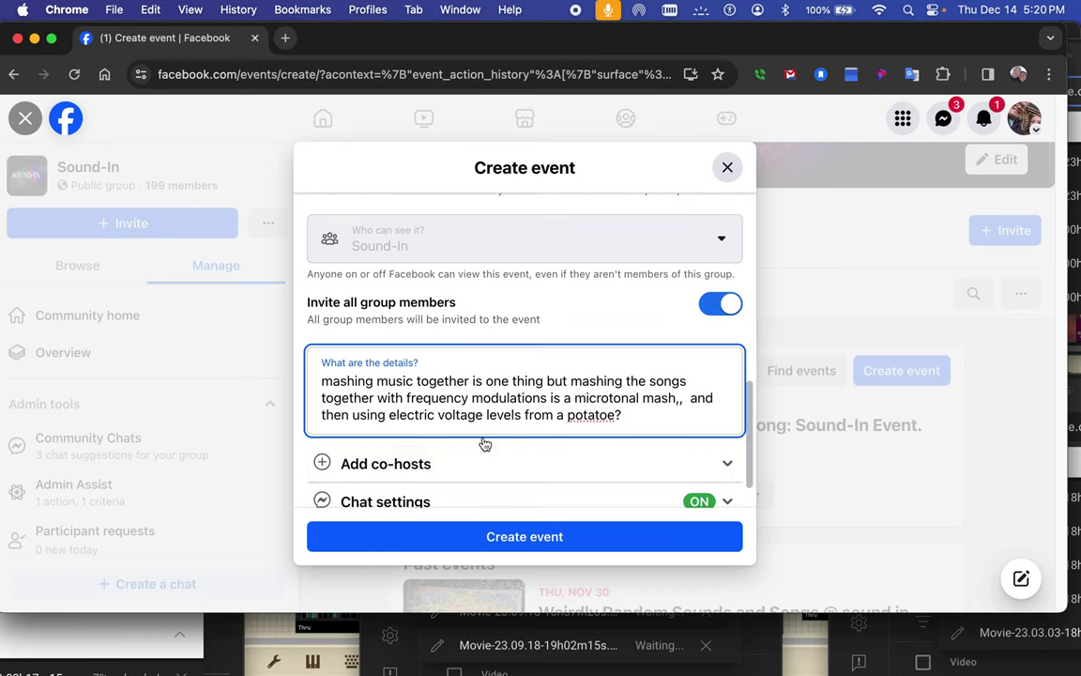
left_click(434, 422)
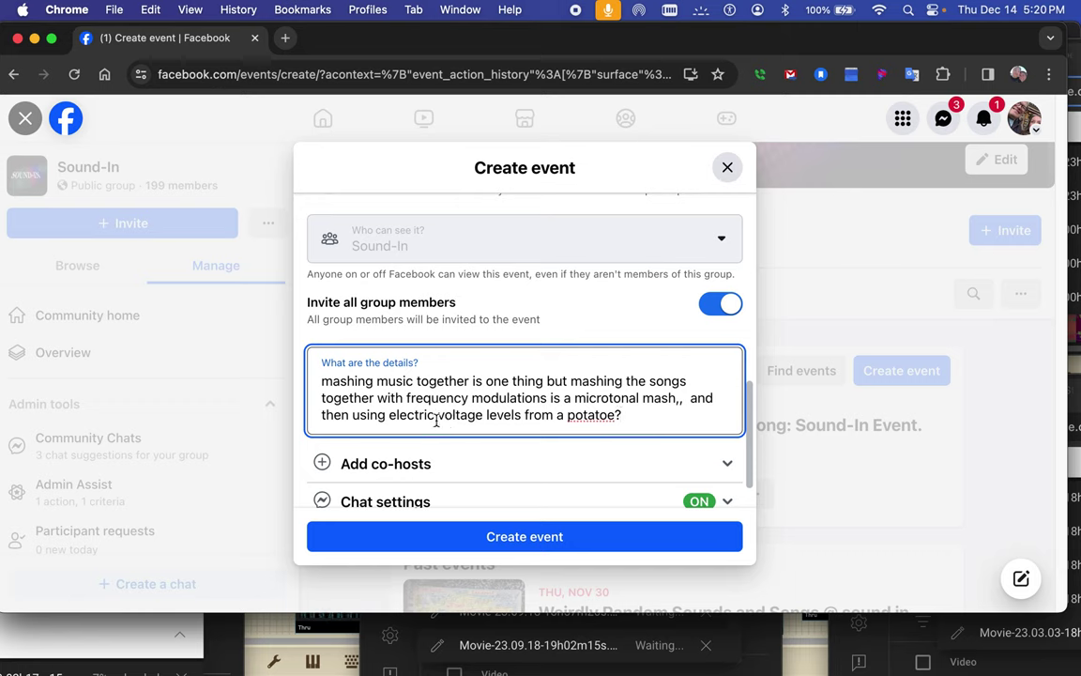
left_click_drag(484, 416, 413, 422)
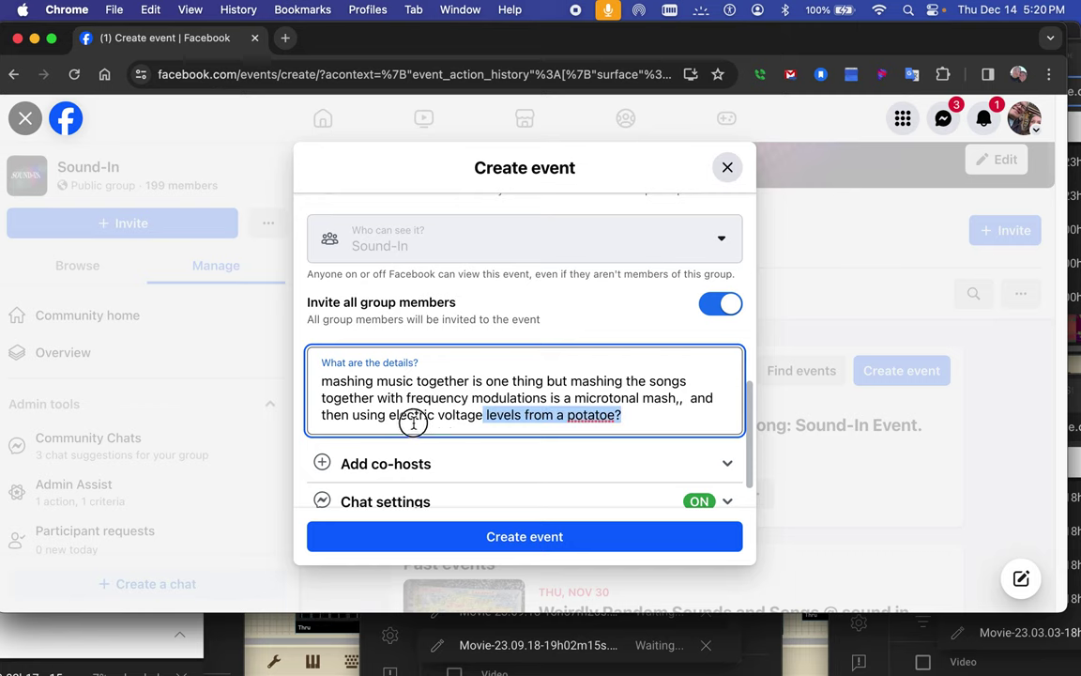
left_click_drag(483, 415, 388, 419)
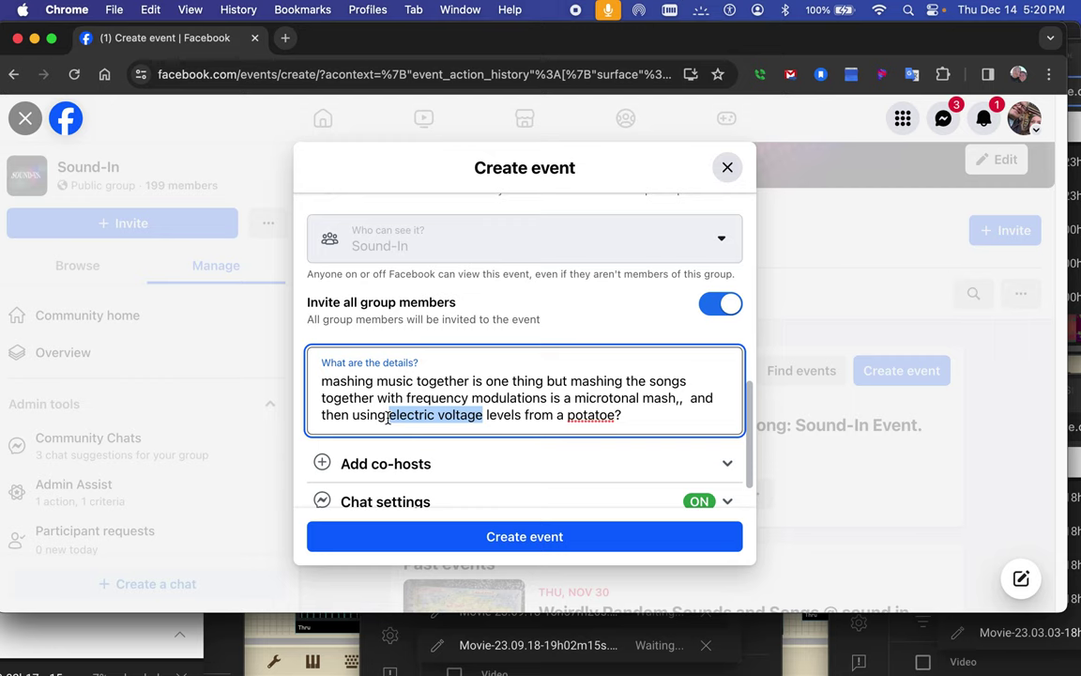
- Replace 'electric voltage' with 'CV' and correct 'potatoe' to 'potato' in the details
type("CV")
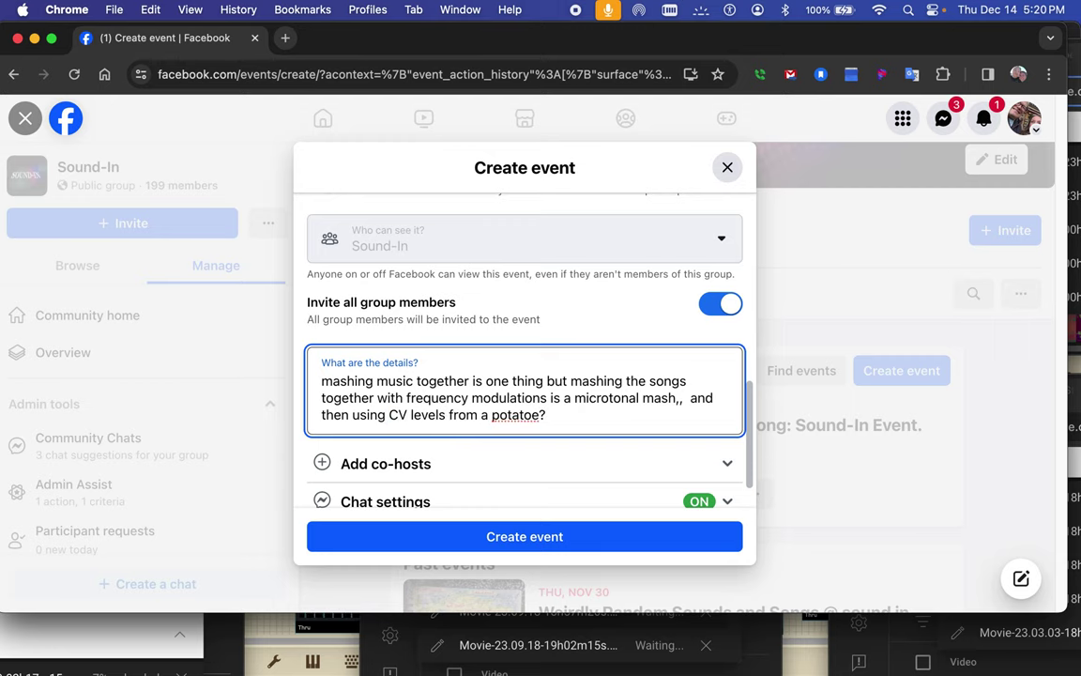
right_click(516, 415)
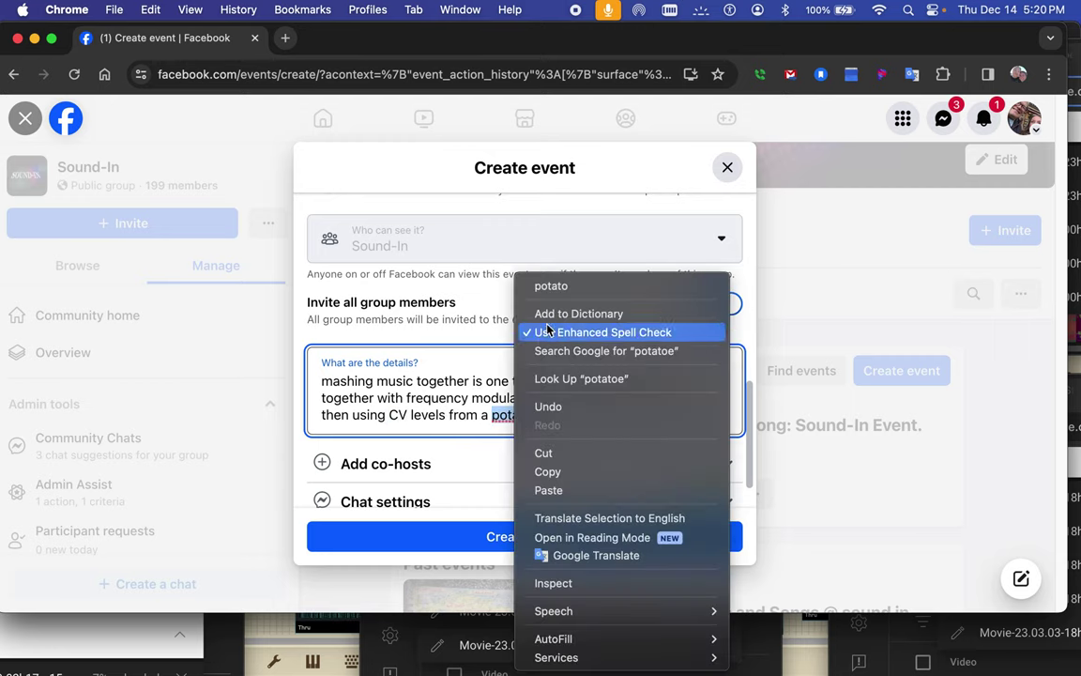
left_click(550, 286)
left_click(554, 419)
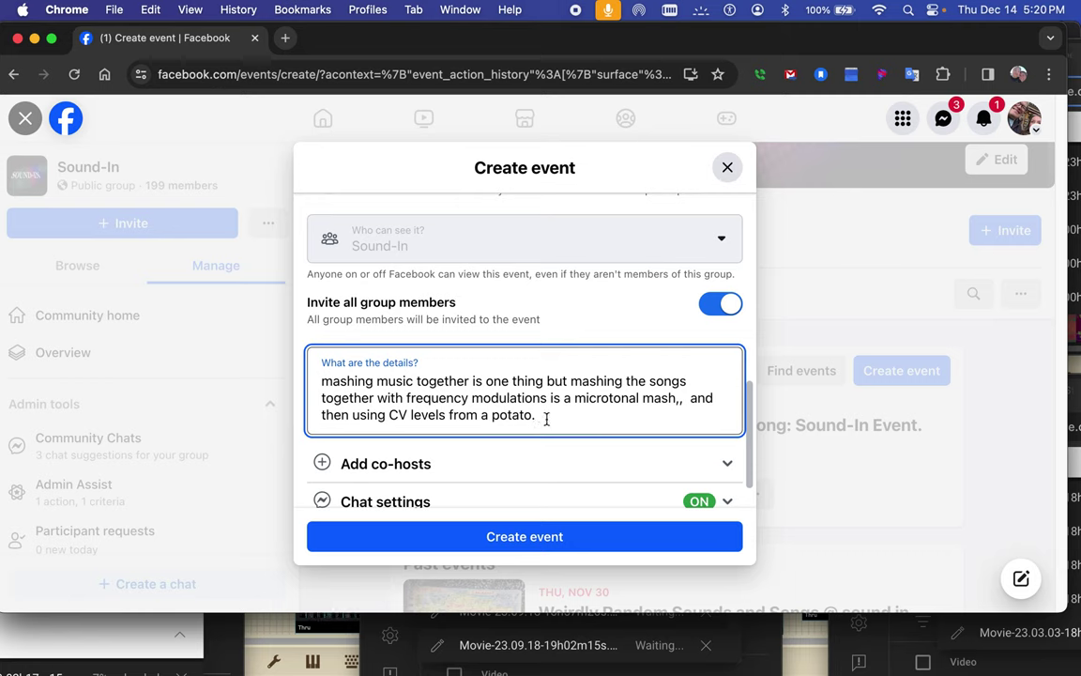
- Add extra punctuation after 'one' and after 'mash' in the details
left_click(512, 383)
type(",")
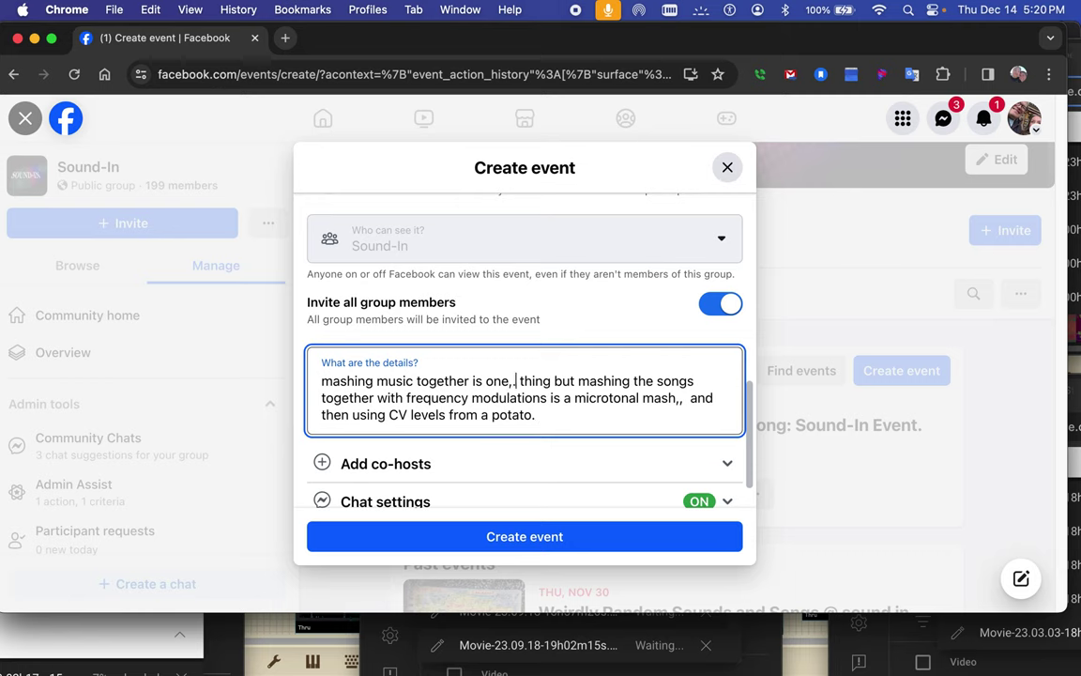
type("..")
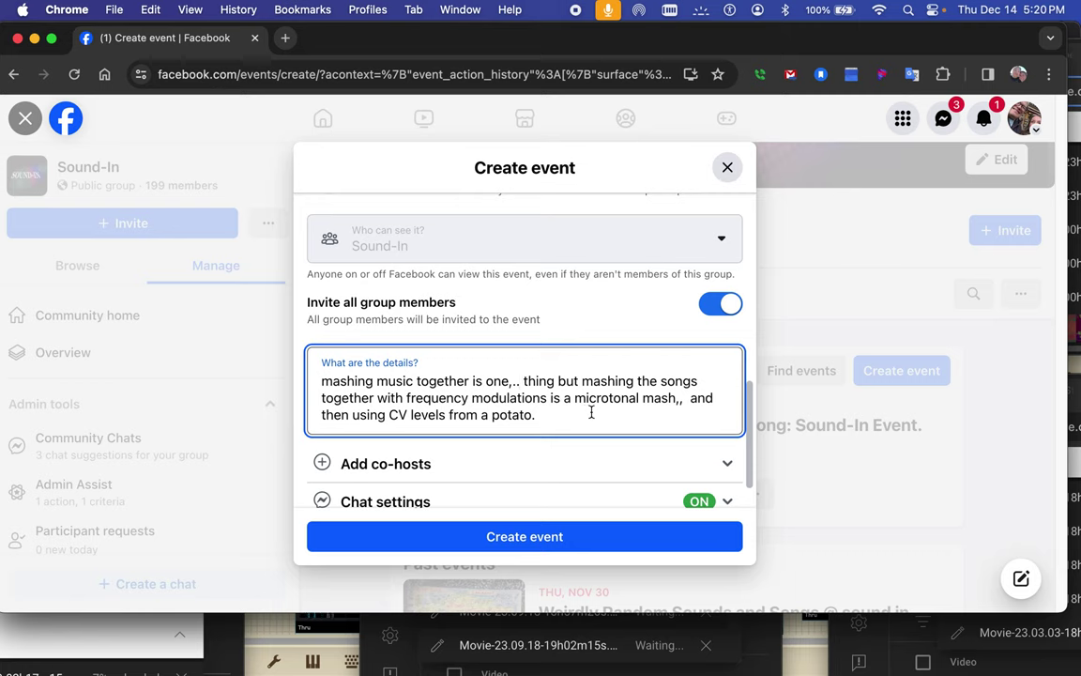
left_click(682, 398)
type(".")
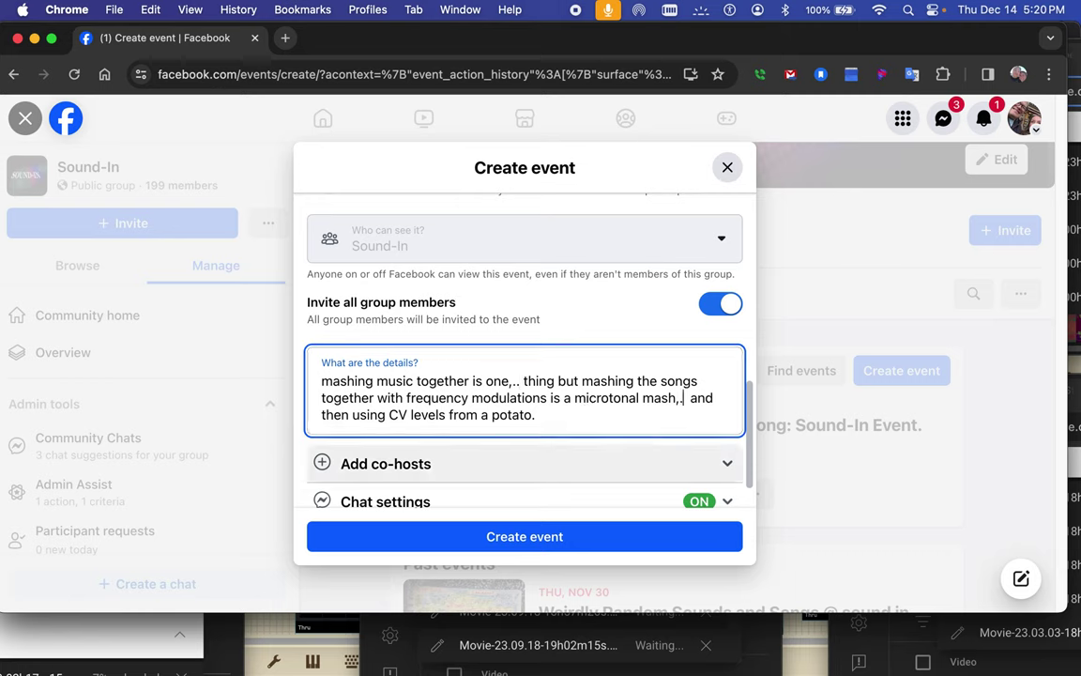
type(".")
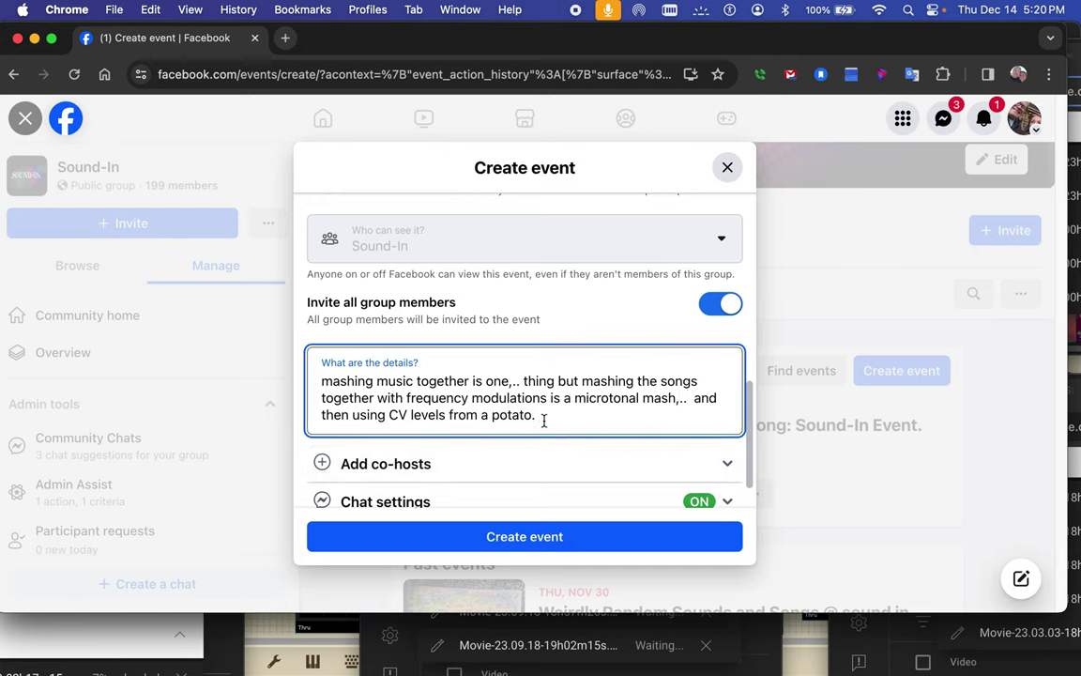
key("BackSpace")
key("BackSpace")
key("BackSpace")
- End the details with 'almost impossible that is these weeks theme mashed potato theme.'
type("o al")
type("most impossible")
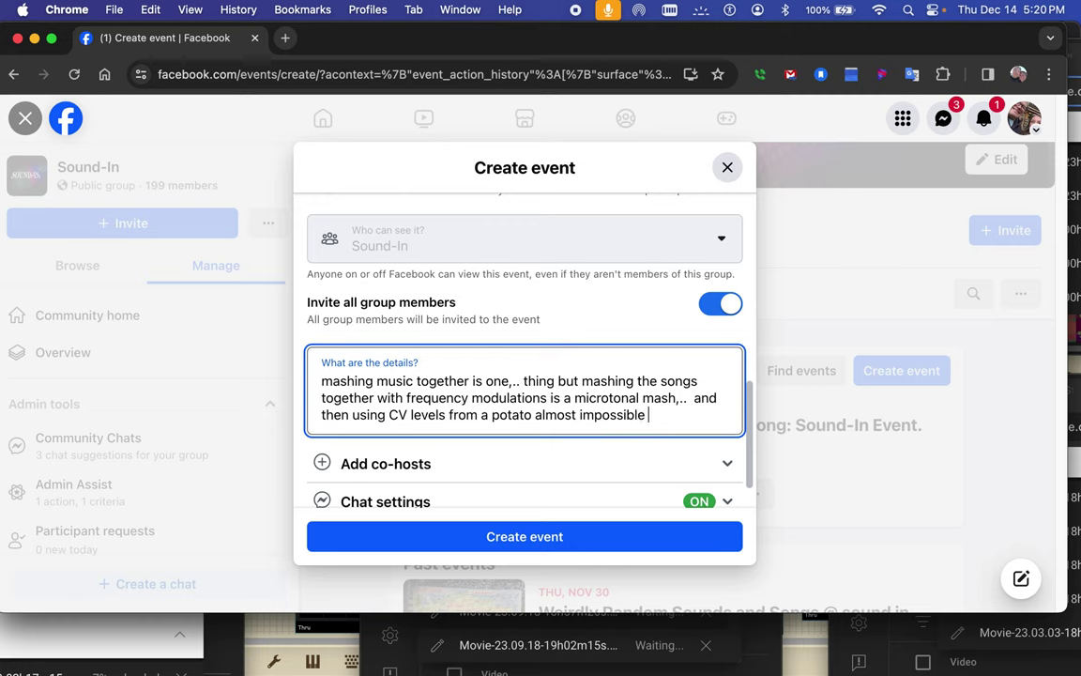
type(" that is ")
type("these w")
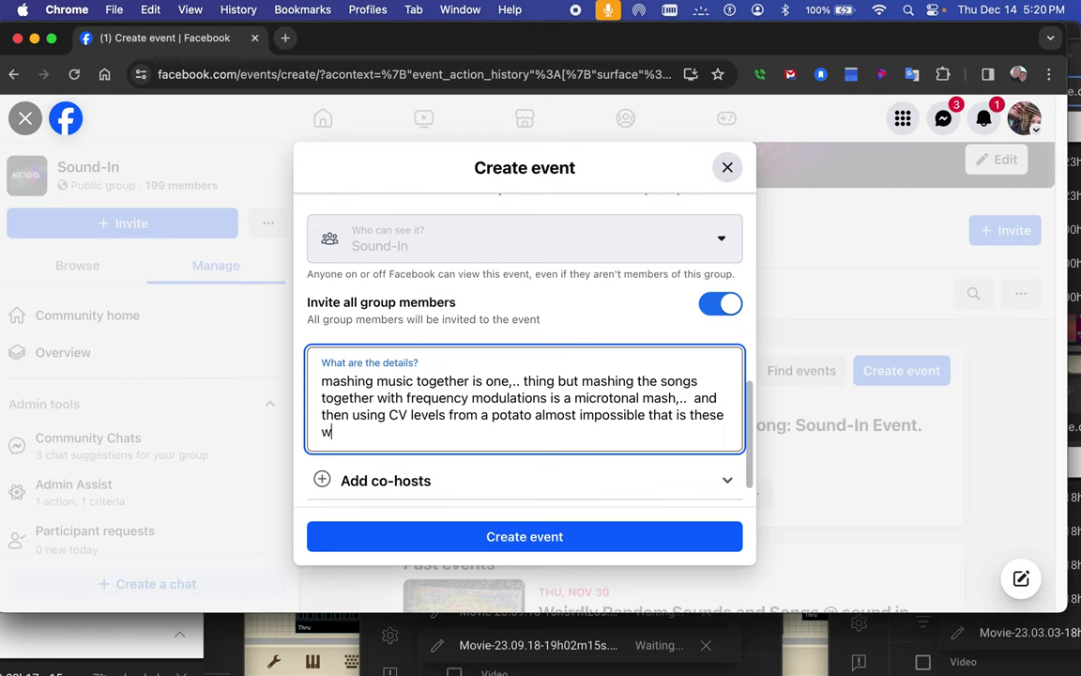
type("eeks them")
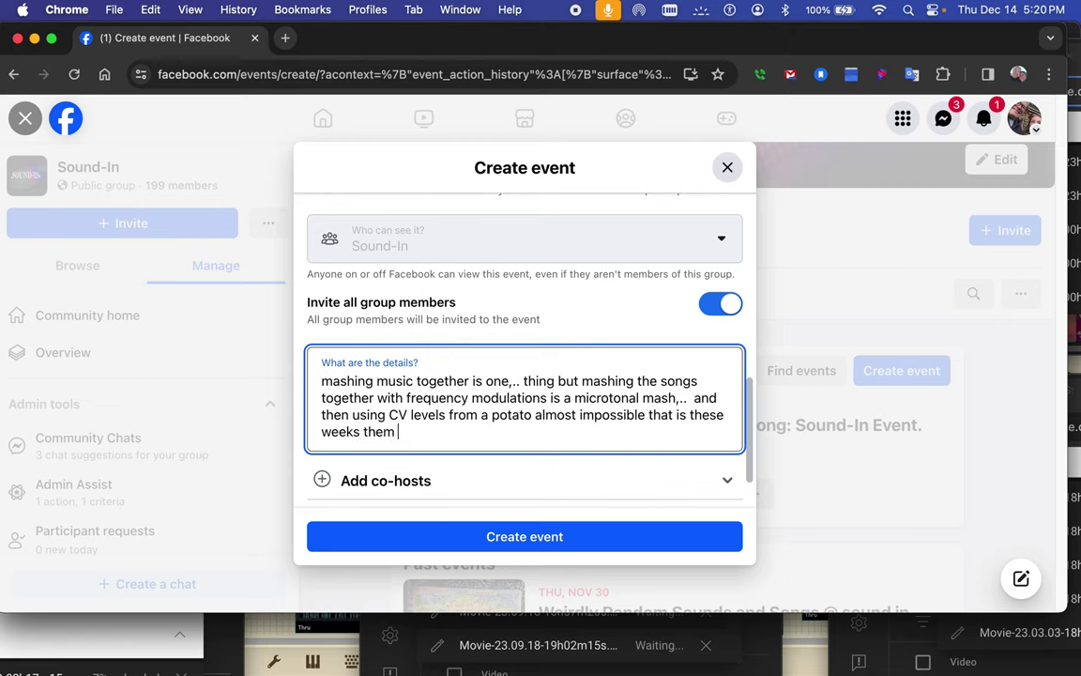
type("e")
type(" mash")
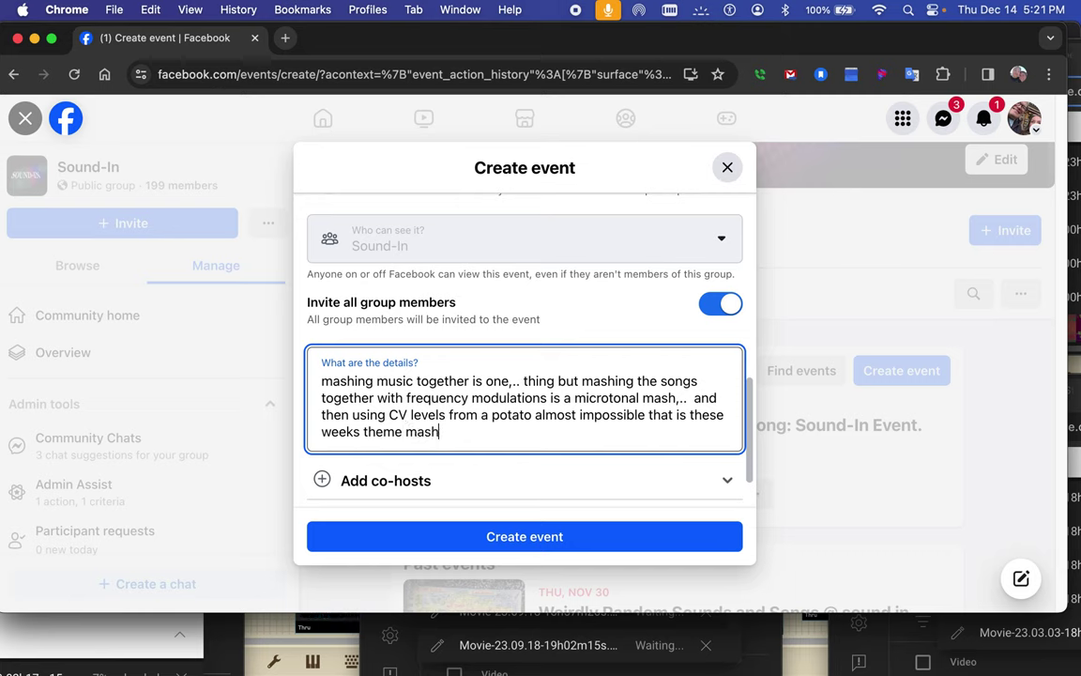
type("ed potat")
type("oe")
key("BackSpace")
key("BackSpace")
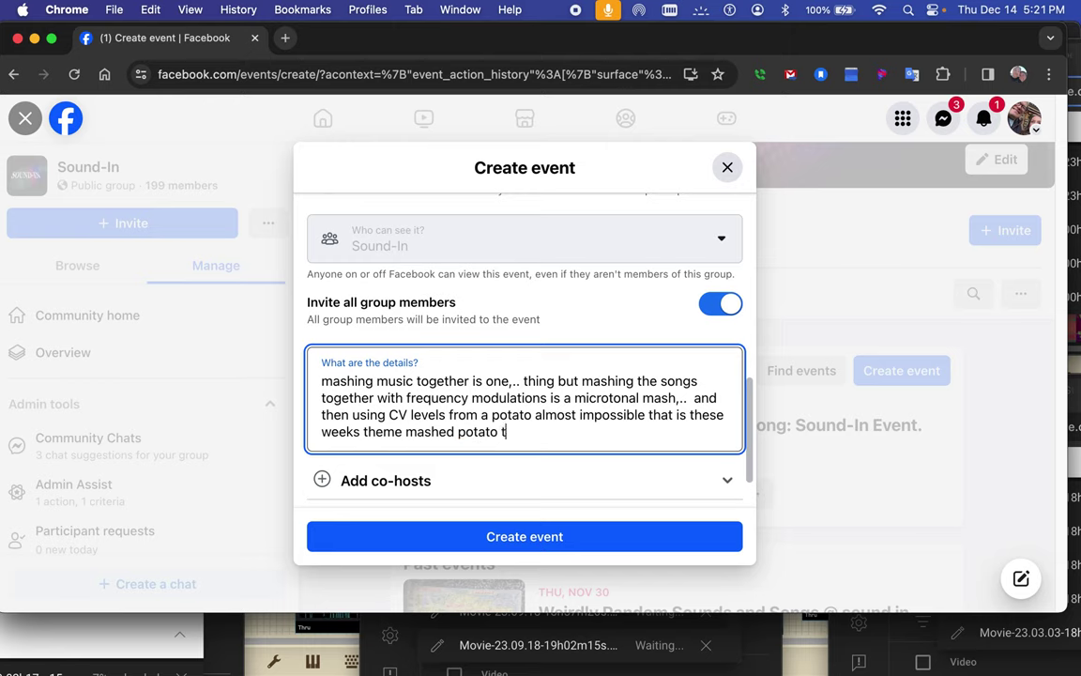
type("heme")
scroll(465, 278, "up", 10)
- Correct 'Potatoe' to 'Potato' in the event title
left_click(500, 450)
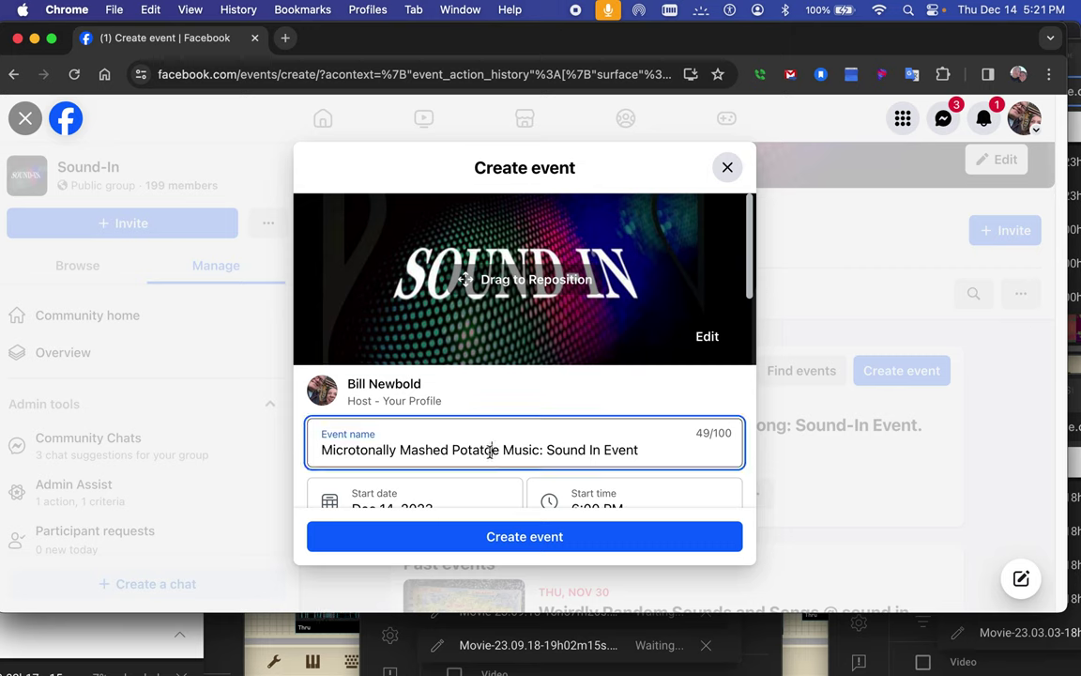
key("BackSpace")
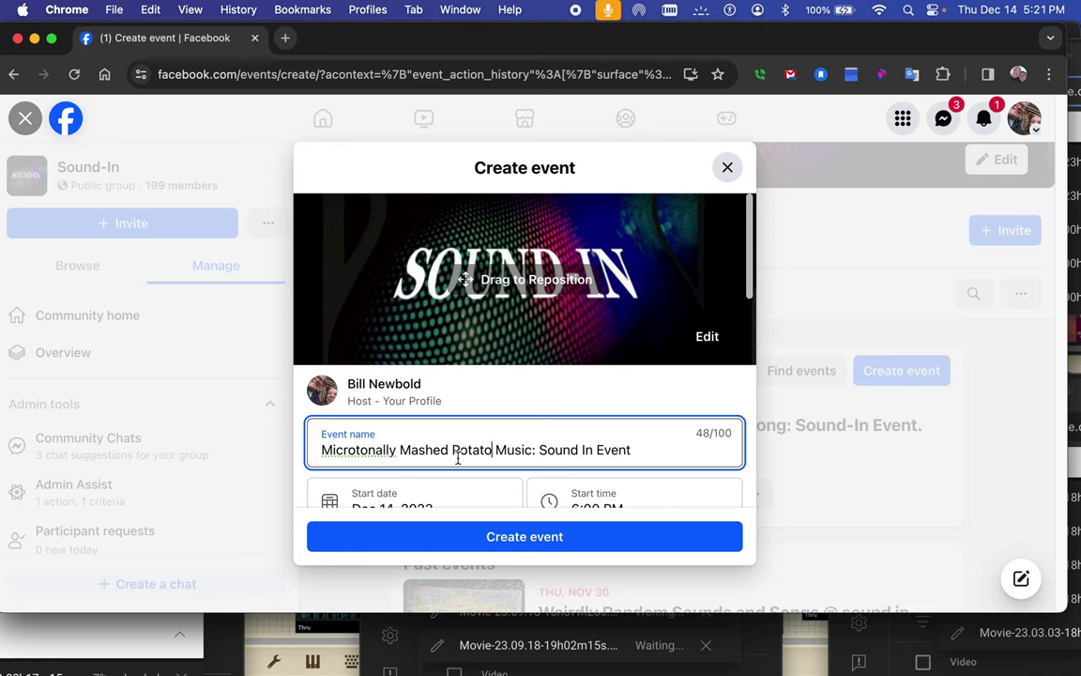
scroll(638, 451, "down", 3)
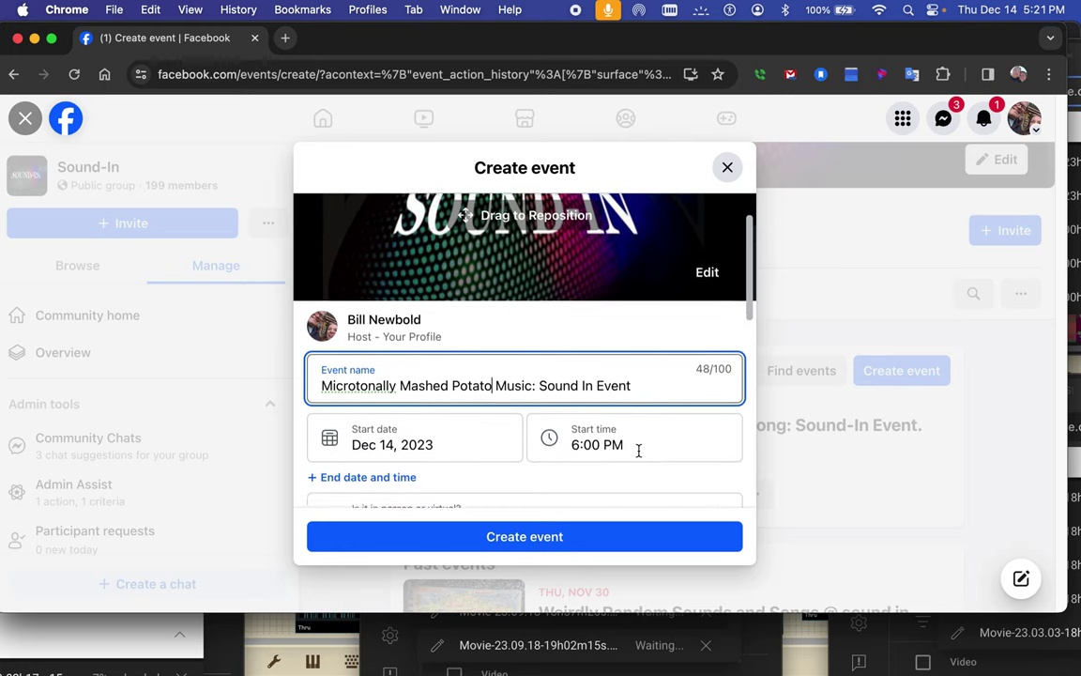
- Give the event an end date and time of Dec 21, 2023 at 6:00 PM
left_click(371, 409)
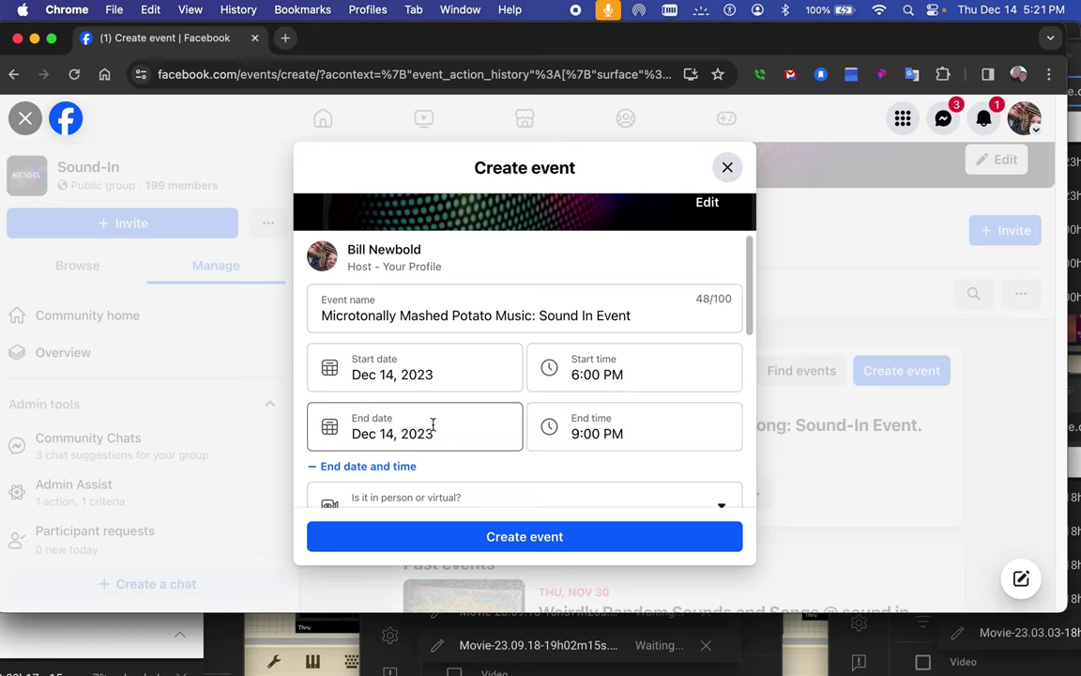
left_click(396, 434)
left_click(457, 334)
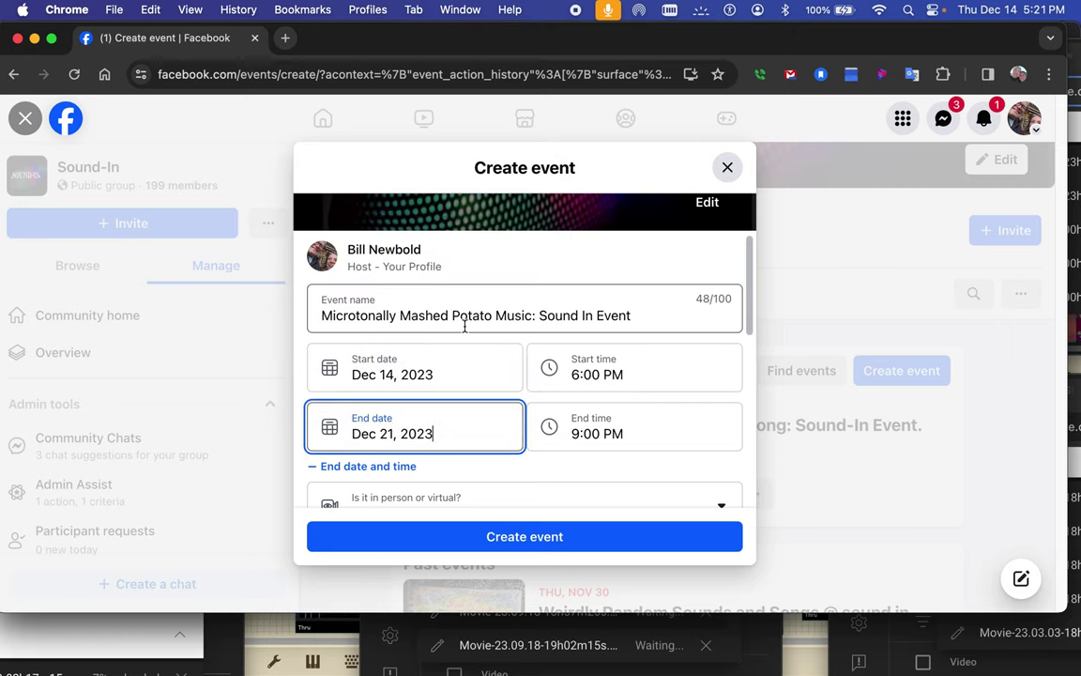
scroll(502, 436, "down", 1)
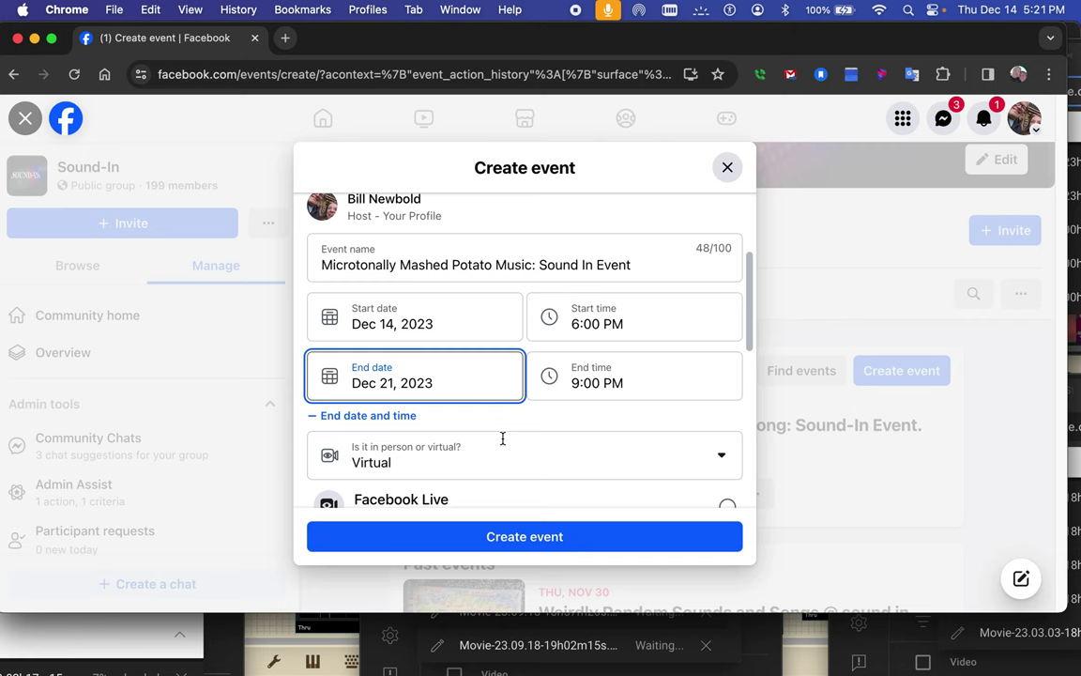
left_click(558, 367)
scroll(579, 487, "down", 2)
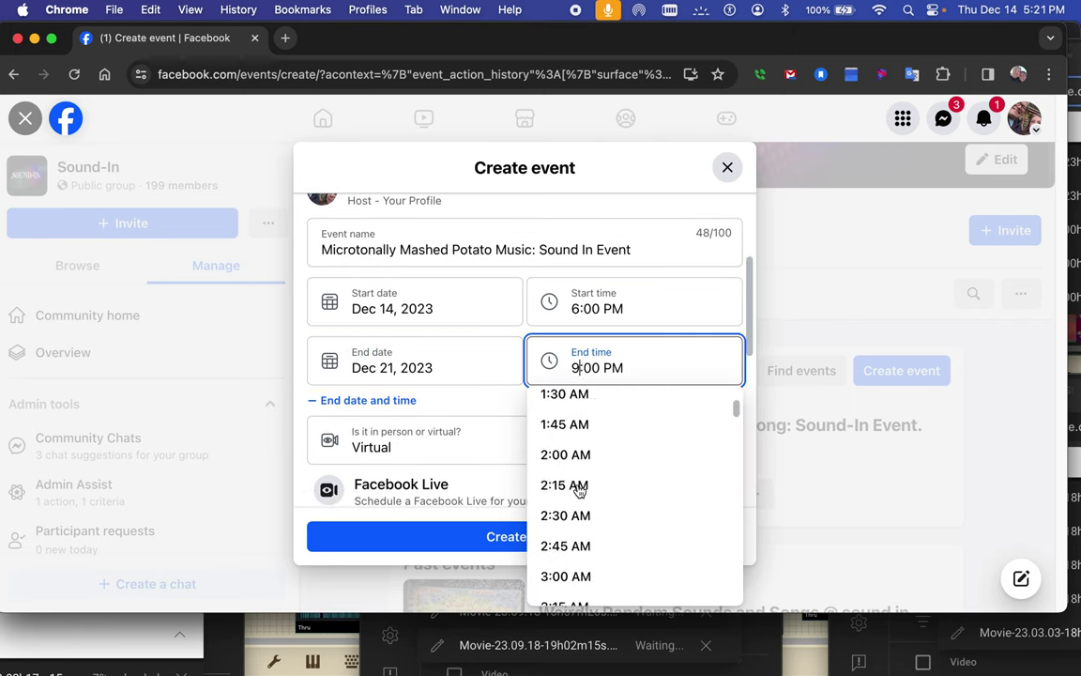
scroll(579, 490, "down", 8)
scroll(578, 482, "down", 3)
scroll(579, 469, "down", 3)
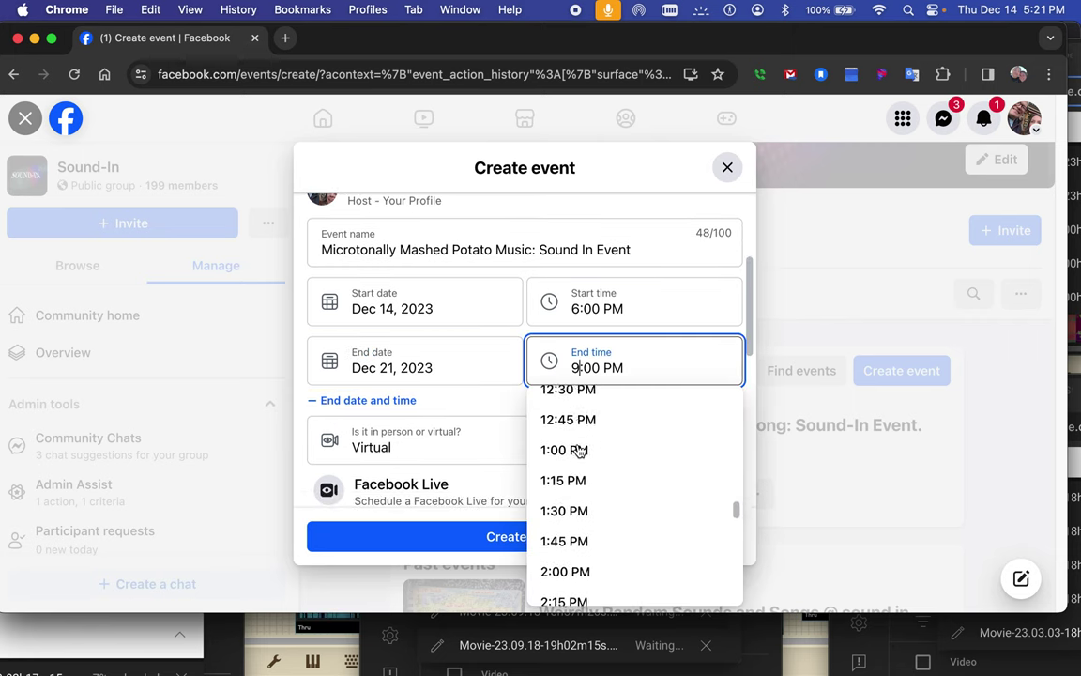
scroll(579, 452, "down", 2)
scroll(579, 451, "down", 1)
scroll(579, 451, "down", 1)
scroll(576, 451, "down", 1)
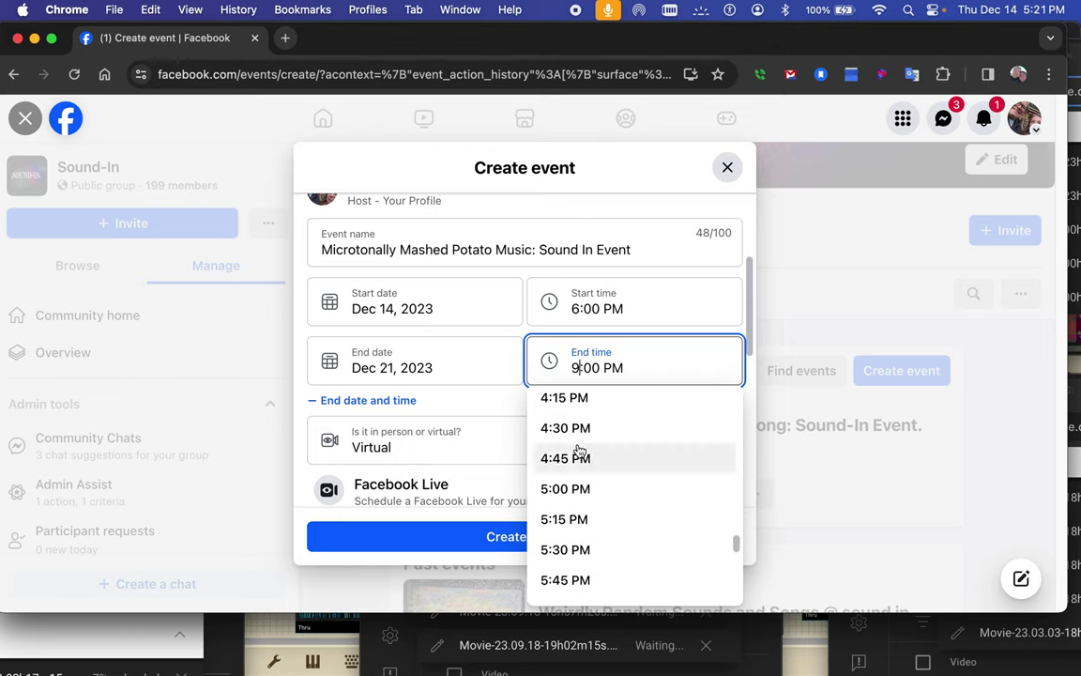
scroll(576, 451, "down", 2)
scroll(579, 452, "down", 2)
left_click(563, 512)
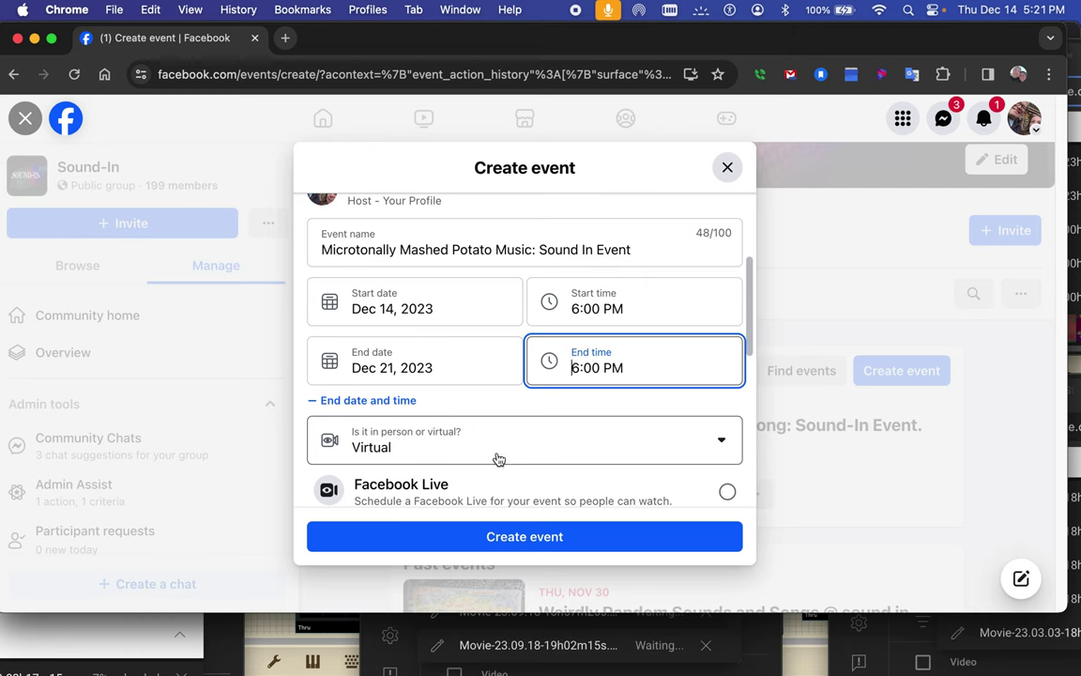
scroll(498, 459, "down", 3)
scroll(497, 455, "down", 2)
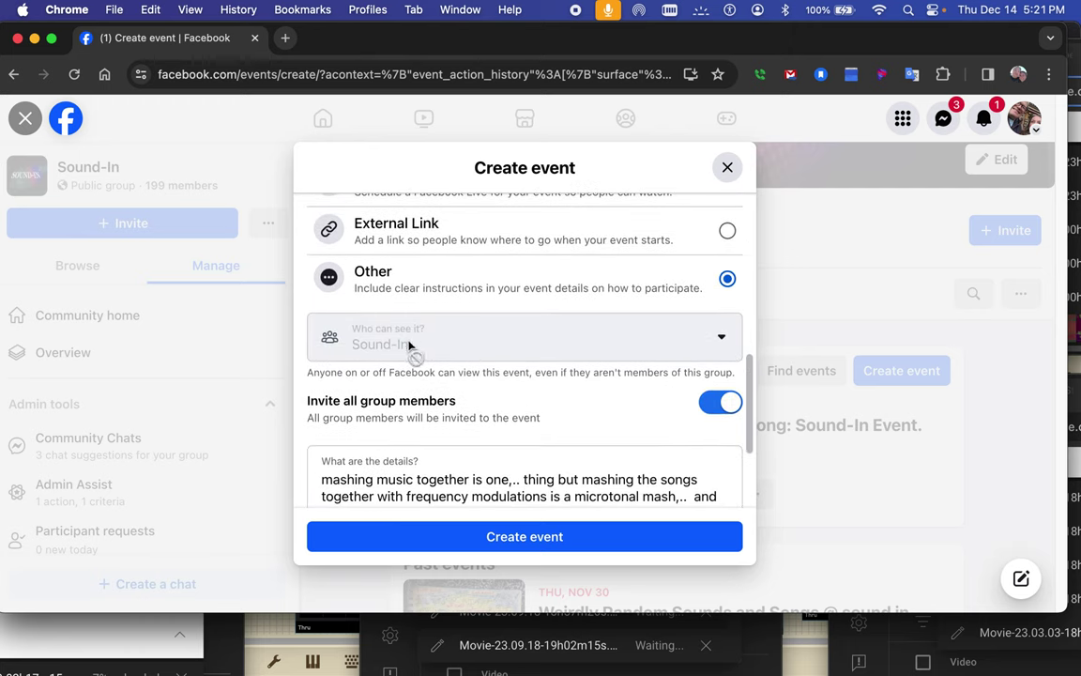
scroll(409, 350, "down", 2)
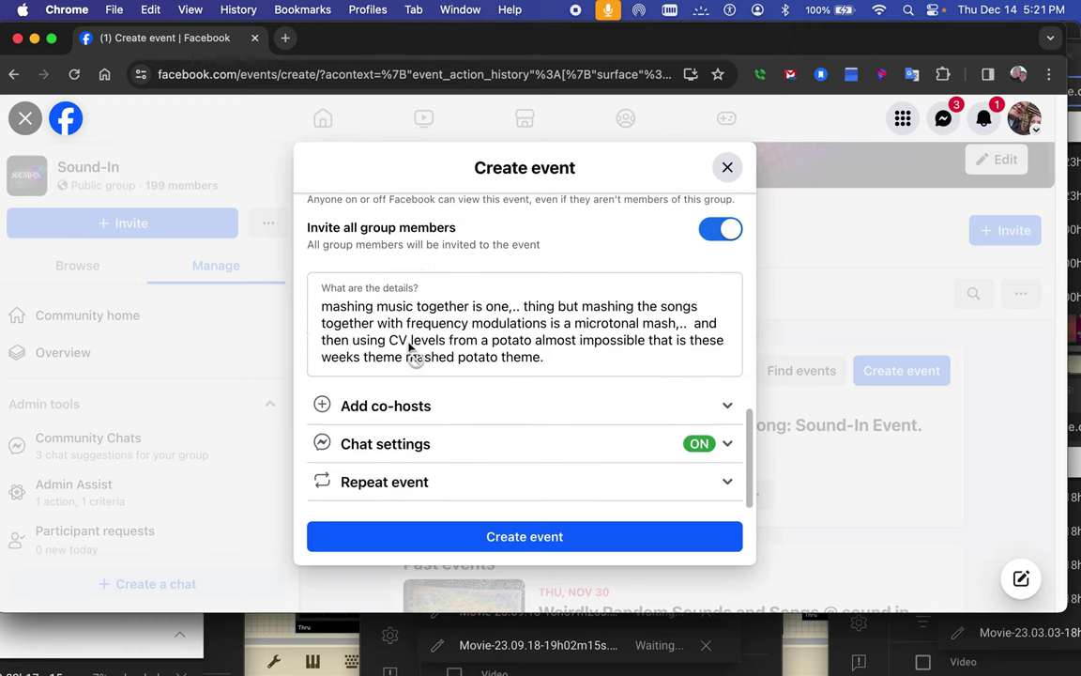
- Expand the co-hosts section and add several suggested group members as co-hosts
left_click(394, 404)
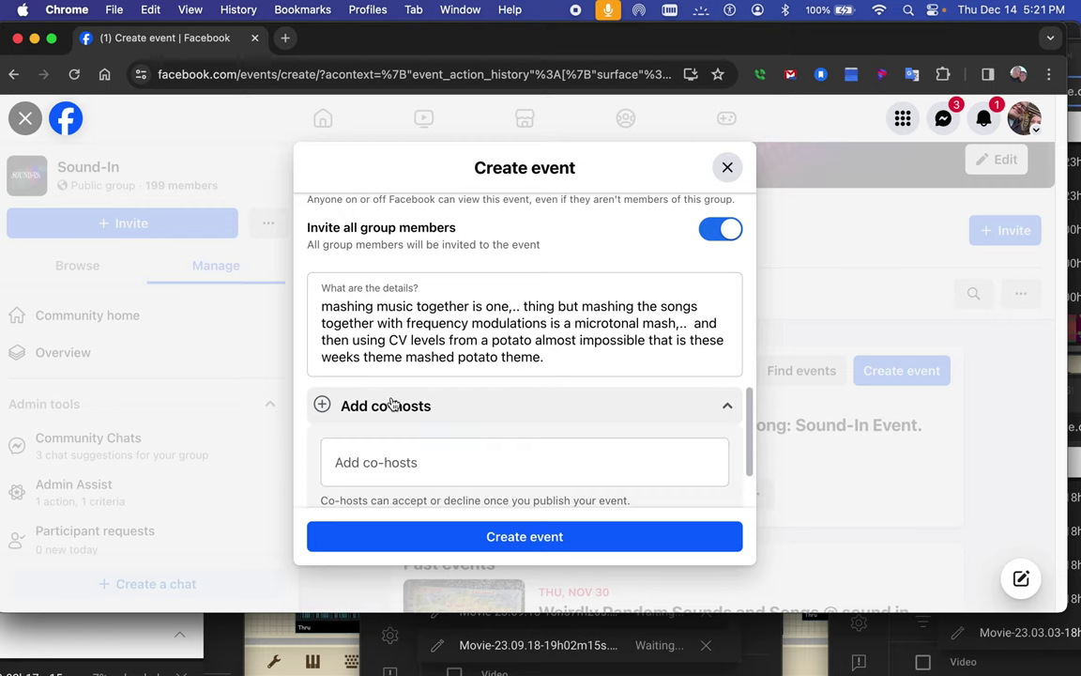
left_click(359, 463)
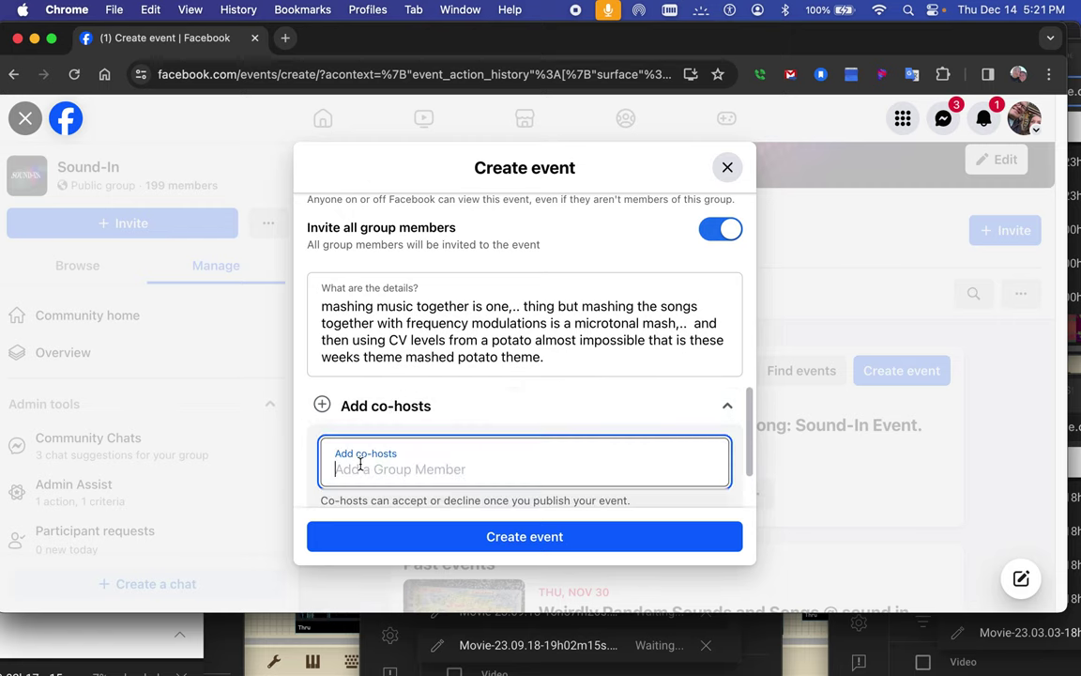
type("a")
left_click(388, 508)
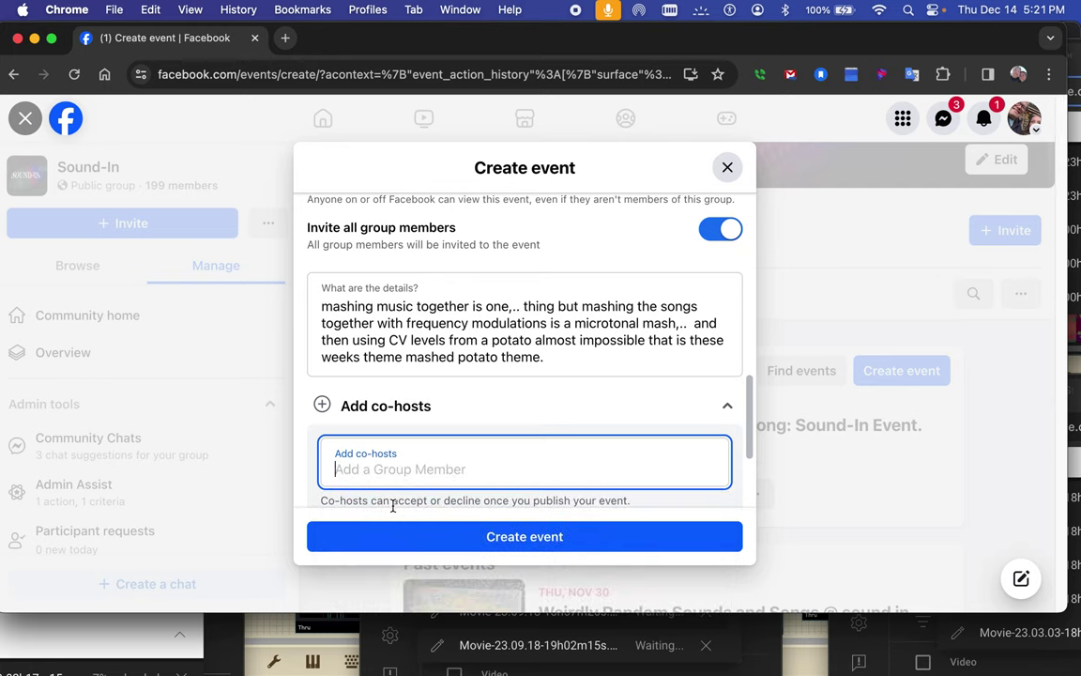
type("a")
left_click(393, 505)
type("a")
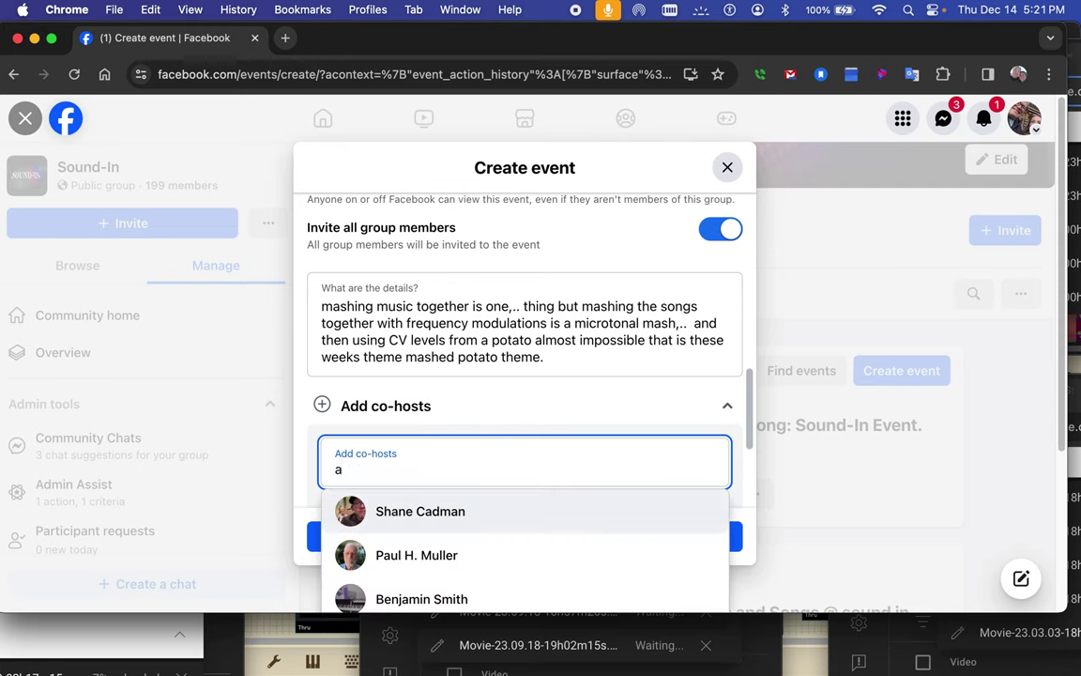
left_click(392, 508)
type("a")
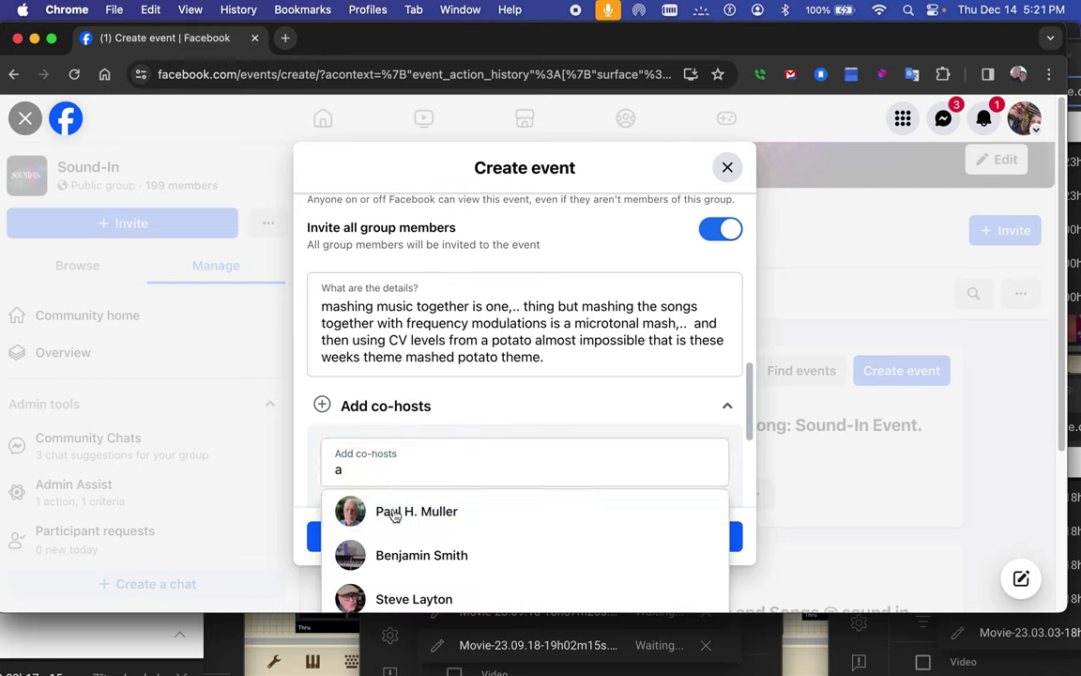
left_click(394, 513)
type("a")
left_click(393, 512)
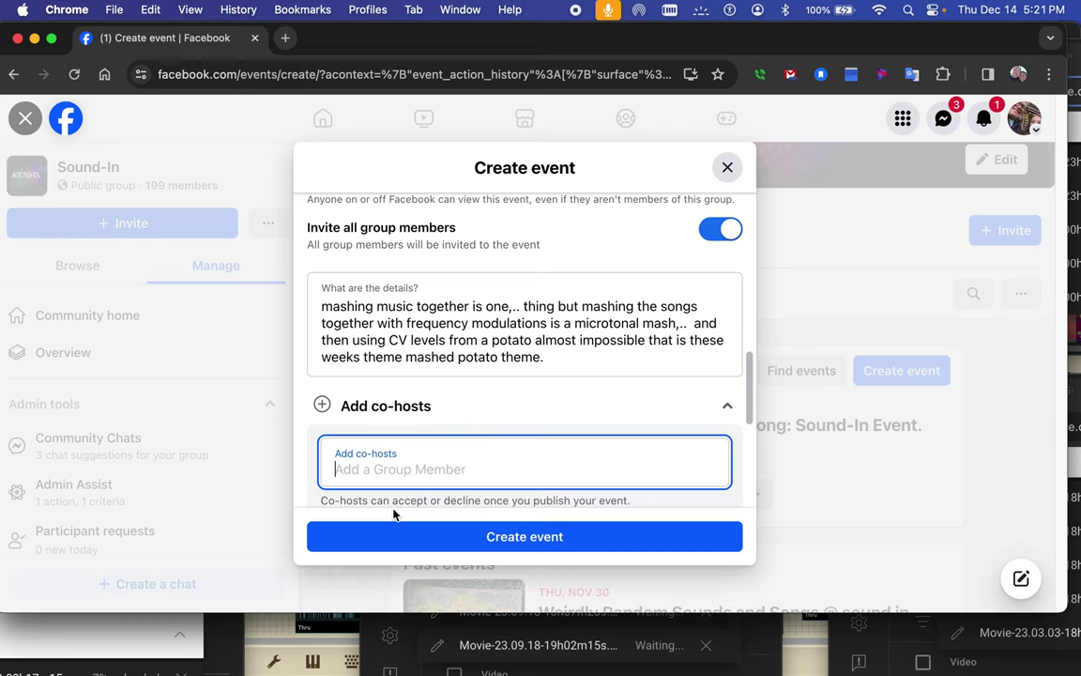
type("a")
left_click(393, 508)
type("a")
left_click(395, 513)
type("a")
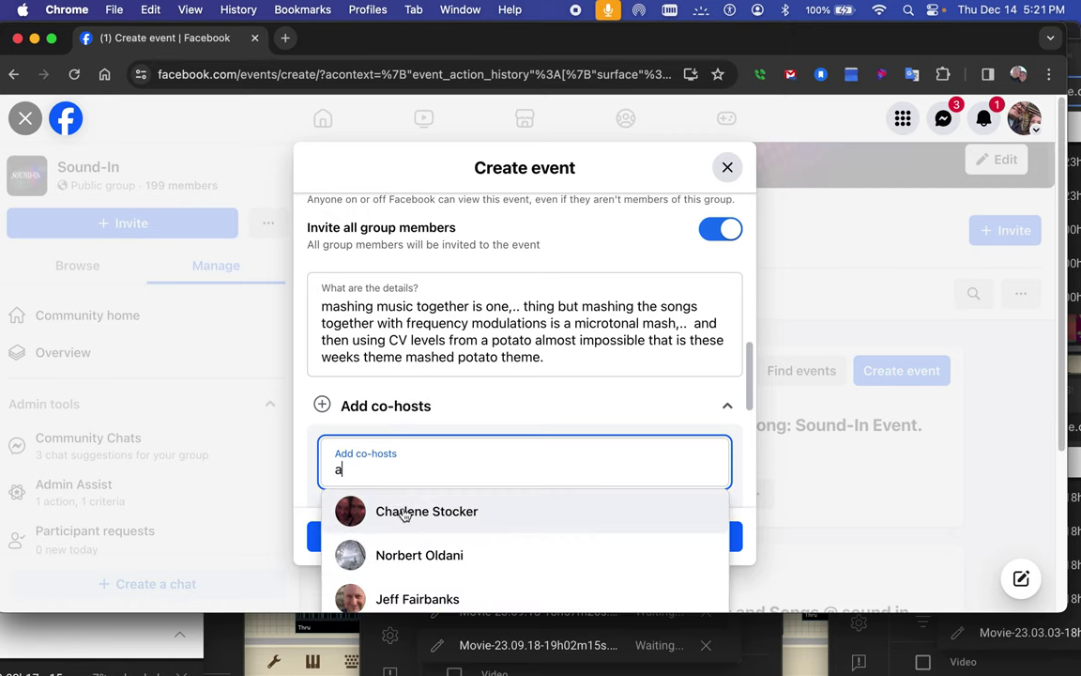
- Search co-host names by various letters and add the member suggested for 'g'
scroll(408, 549, "down", 3)
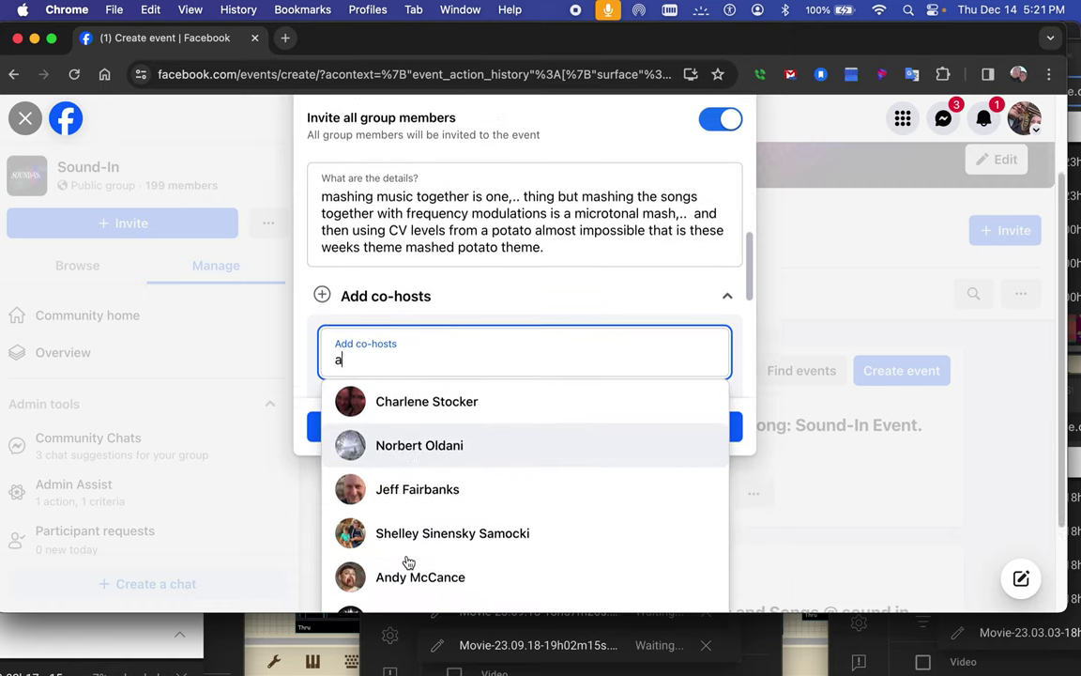
scroll(409, 562, "down", 2)
scroll(408, 561, "down", 1)
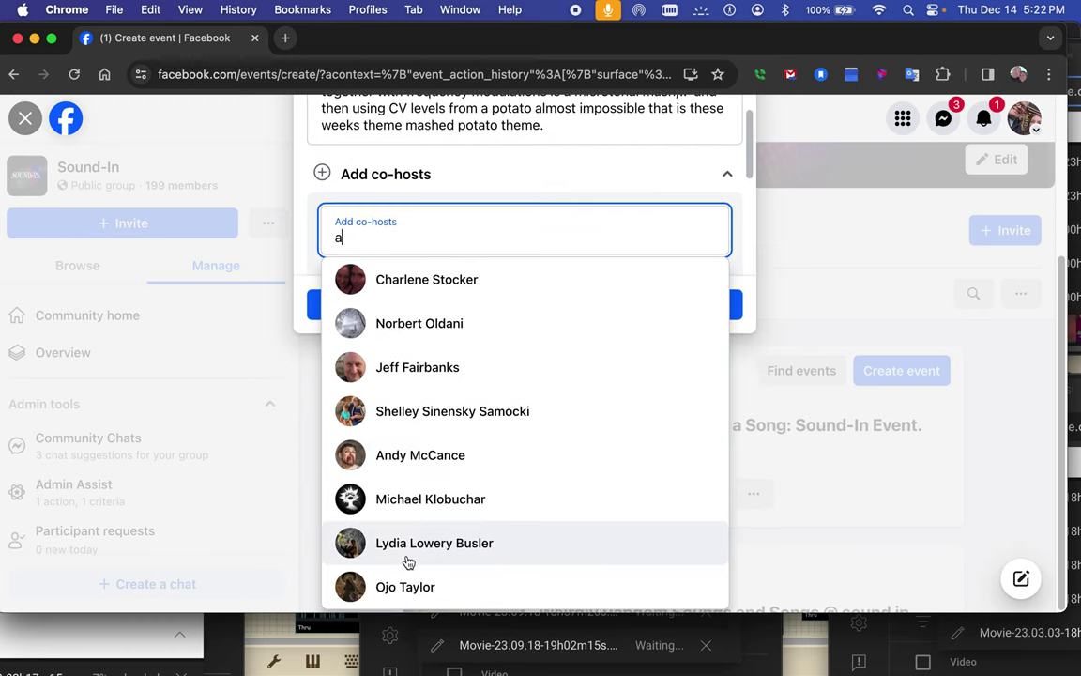
scroll(408, 561, "up", 3)
scroll(404, 573, "up", 2)
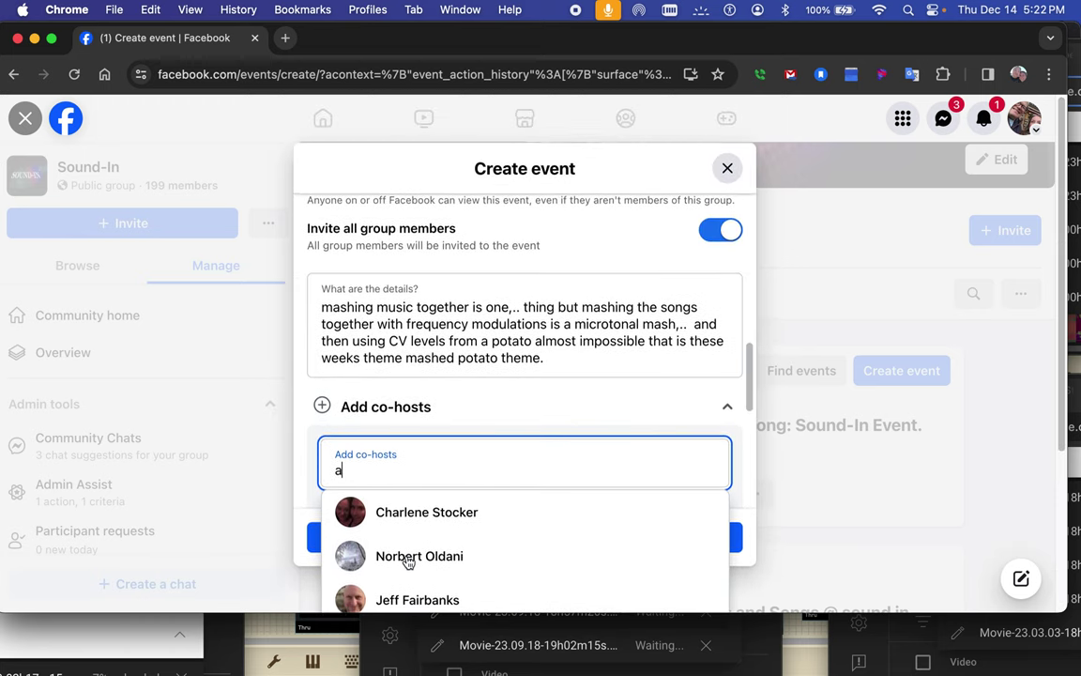
key("BackSpace")
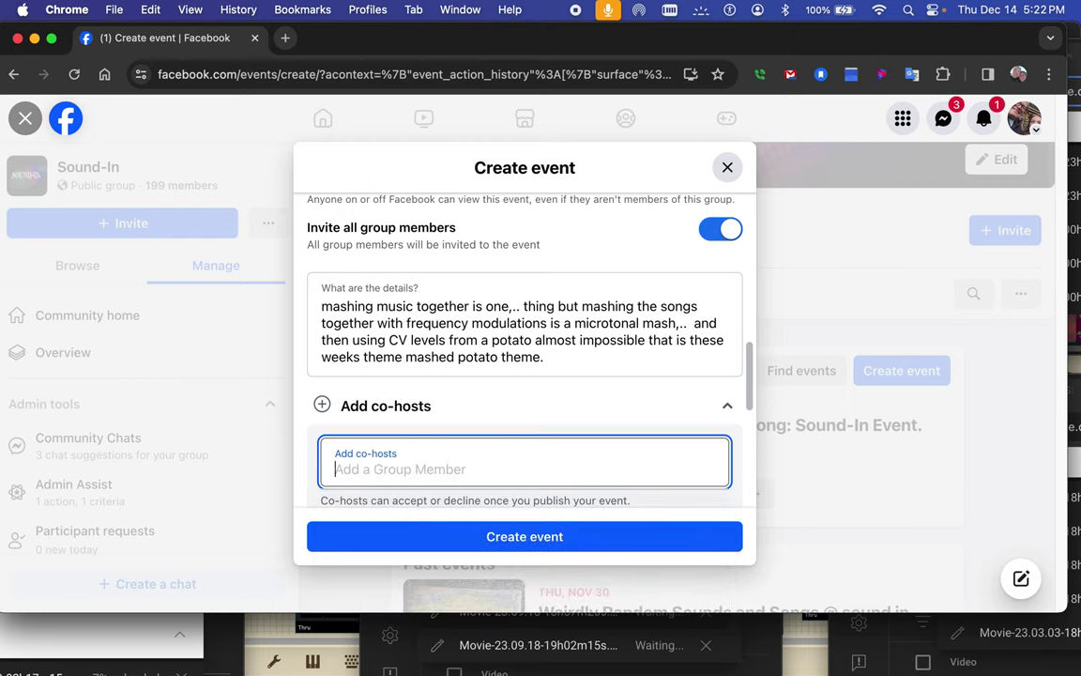
type("b")
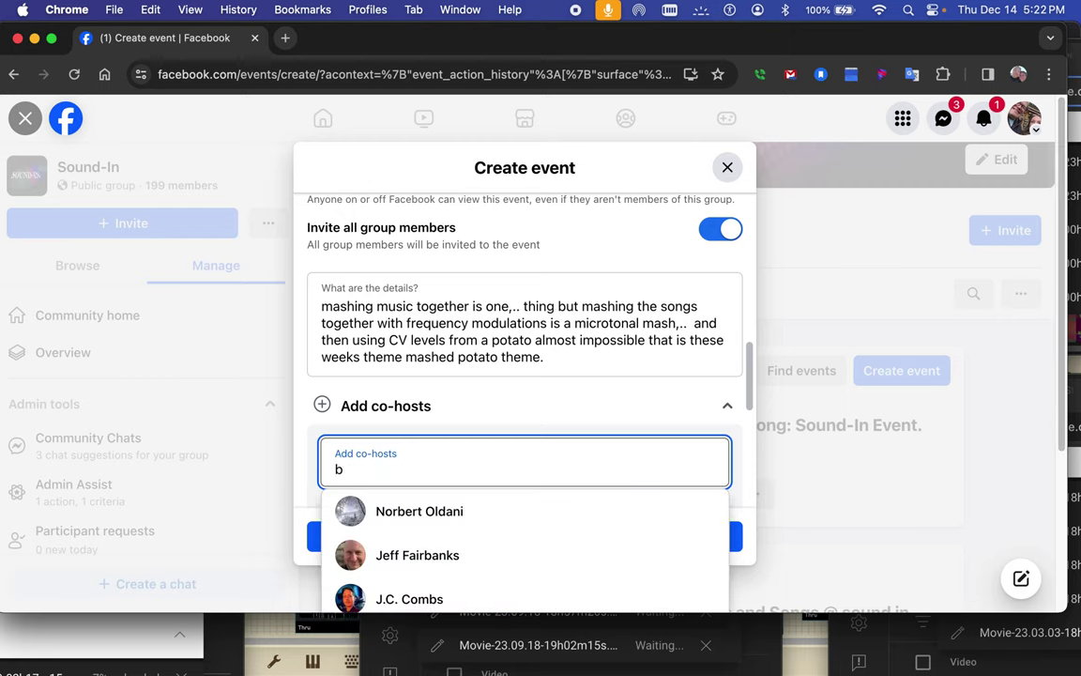
key("BackSpace")
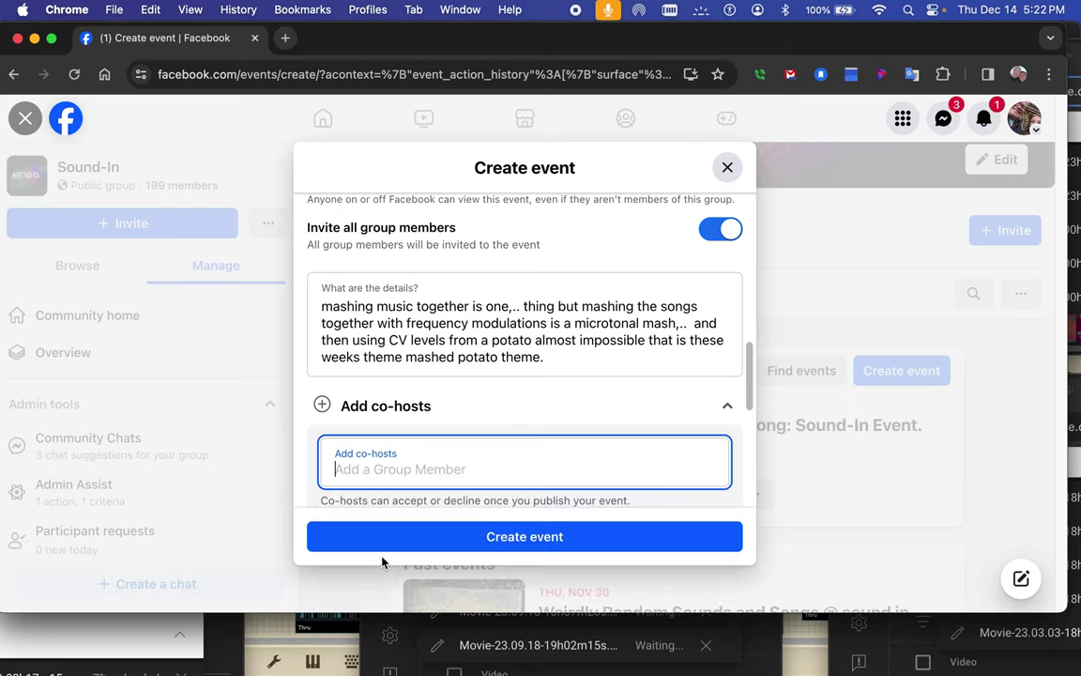
type("c")
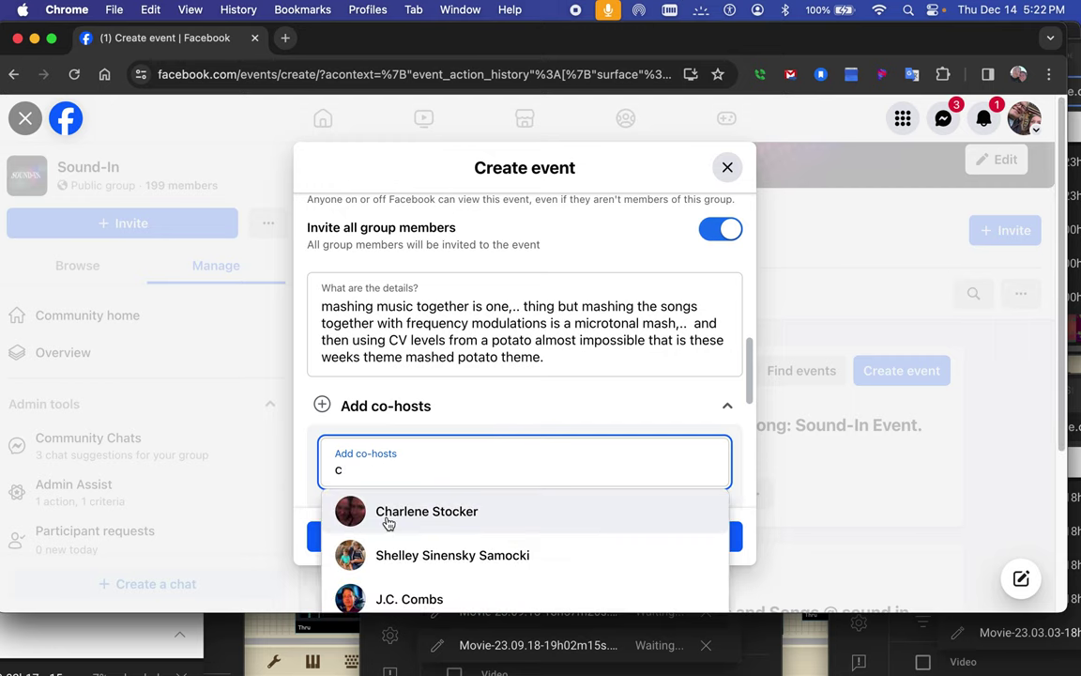
key("BackSpace")
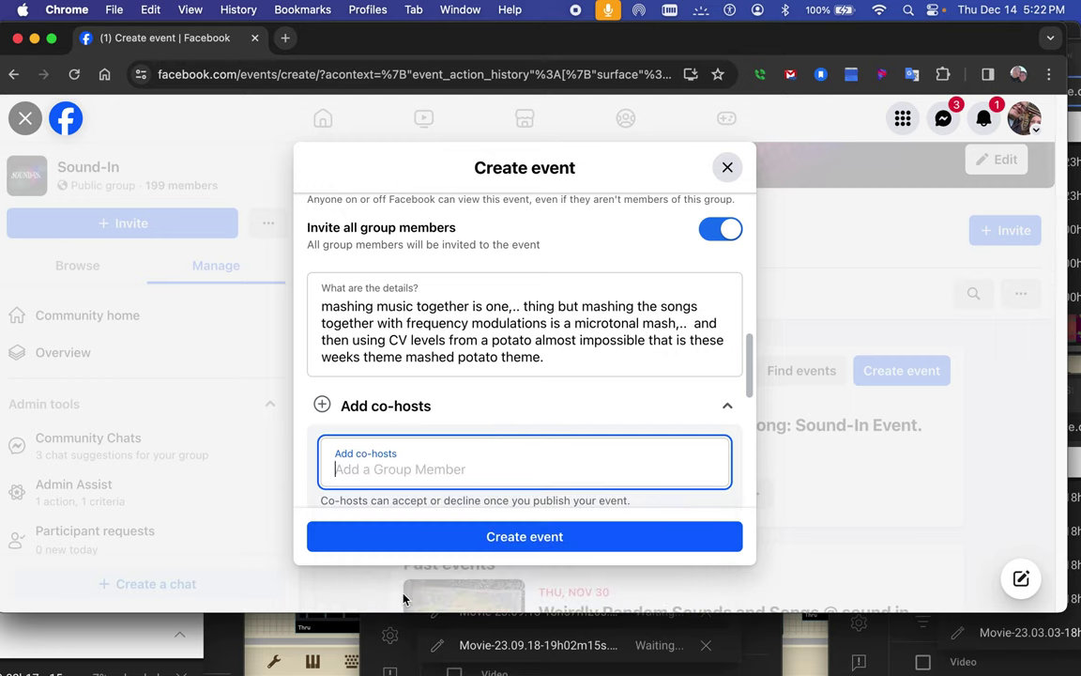
type("c")
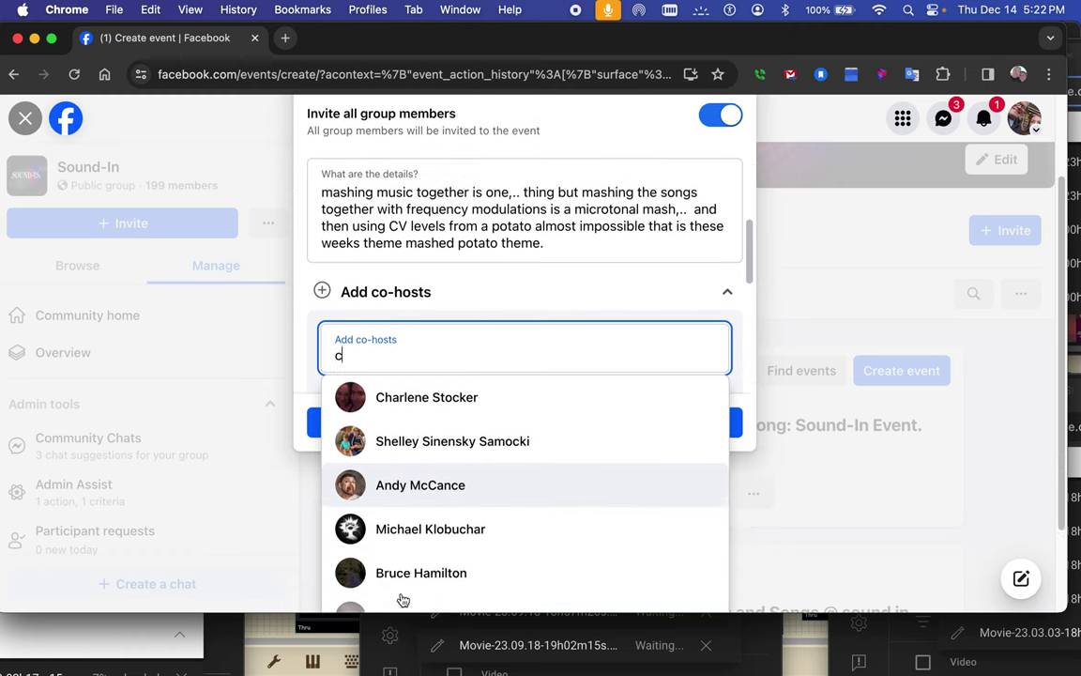
key("BackSpace")
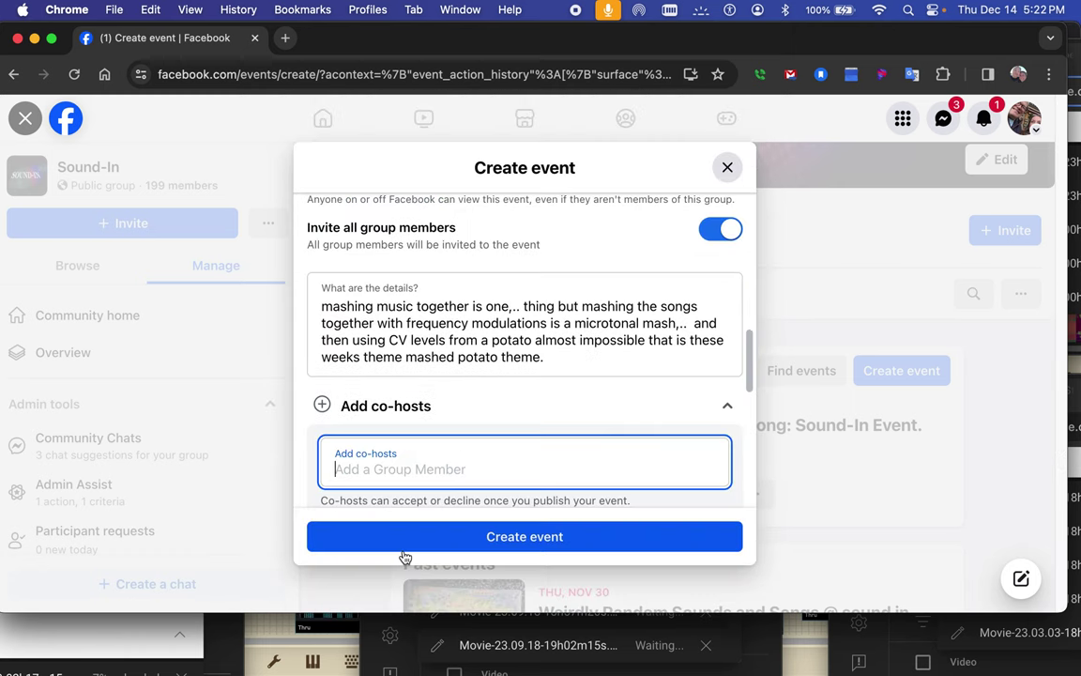
type("c")
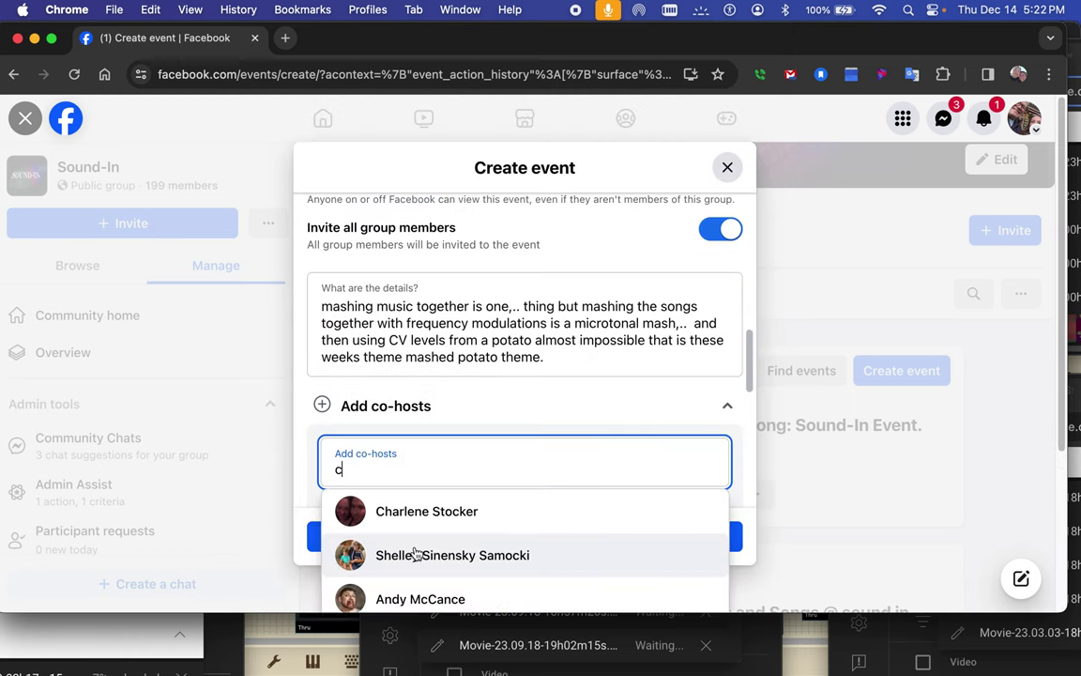
type("v")
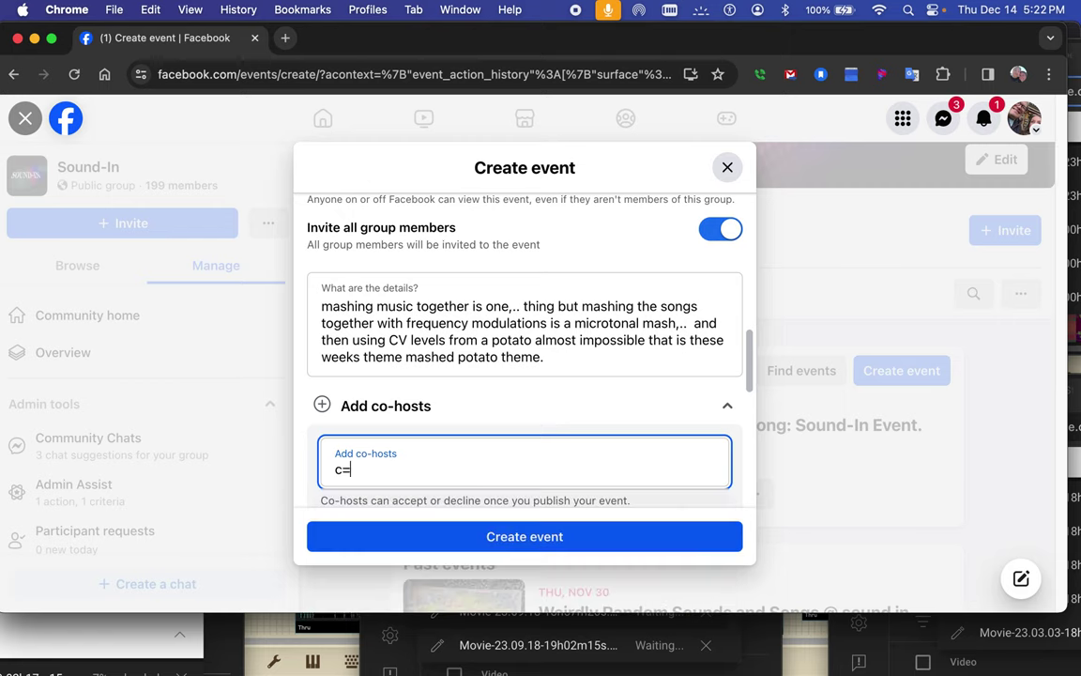
key("BackSpace")
key("BackSpace")
type("rod")
key("BackSpace")
type("g")
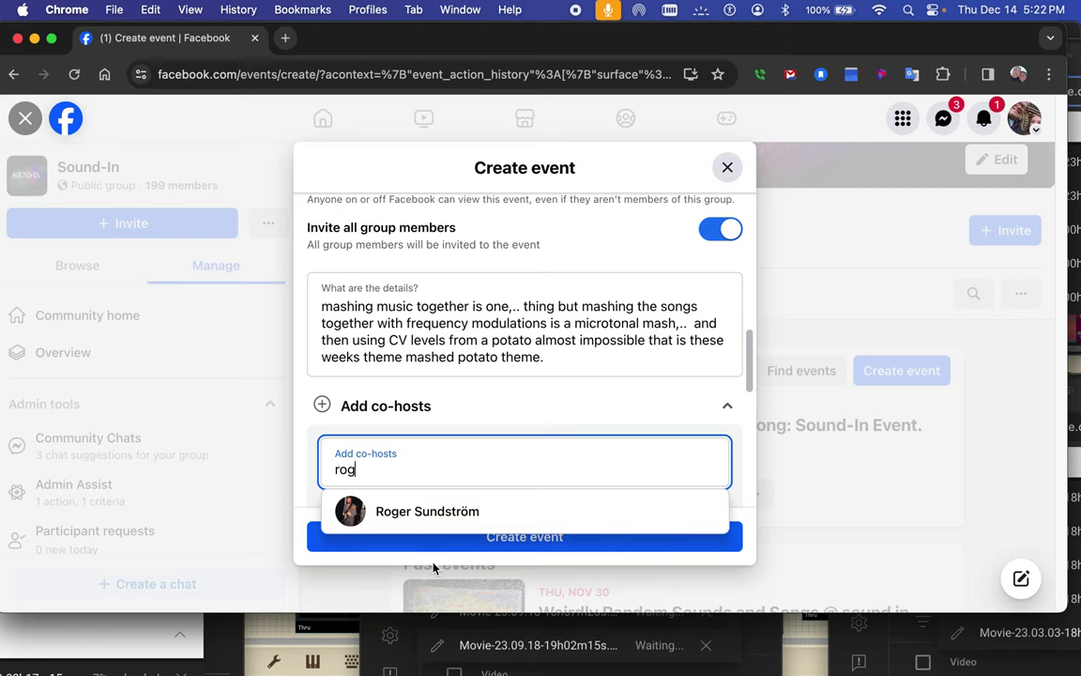
left_click(426, 513)
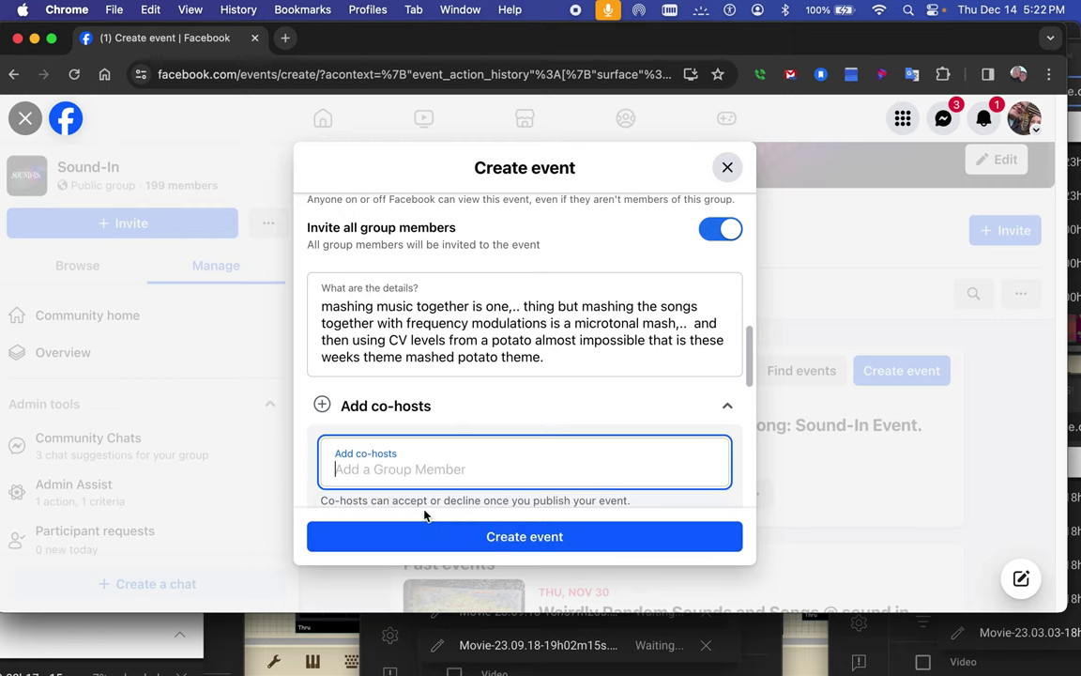
- Try co-host searches for 'jam' and 'pau', then leave the search field empty
type("jam")
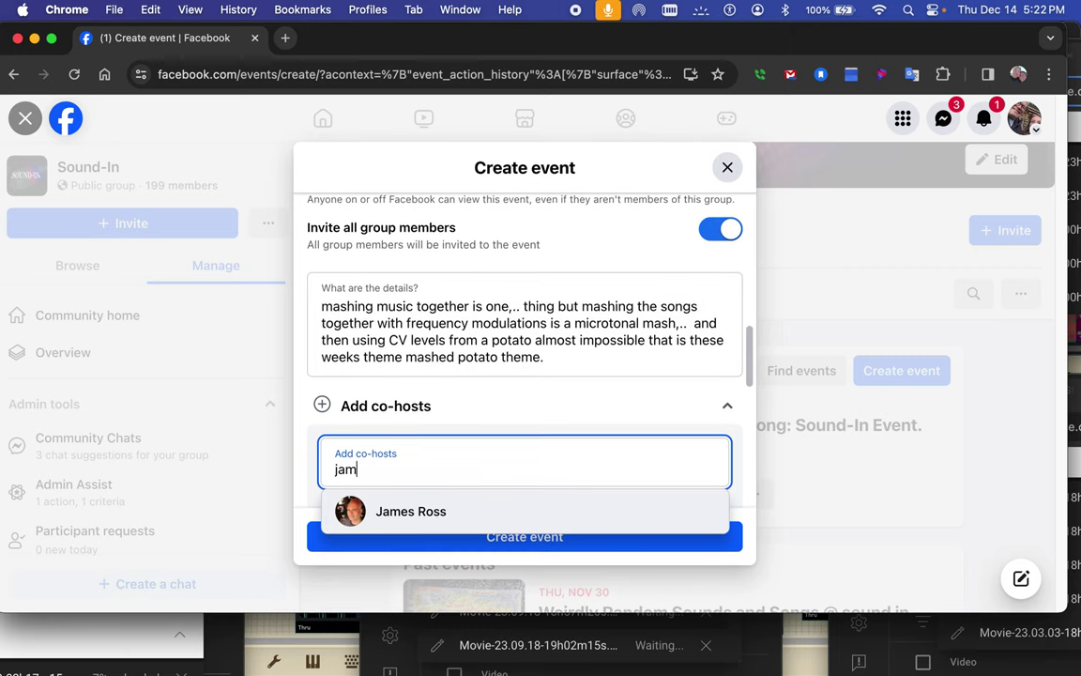
key("BackSpace")
key("BackSpace")
key("BackSpace")
type("pau")
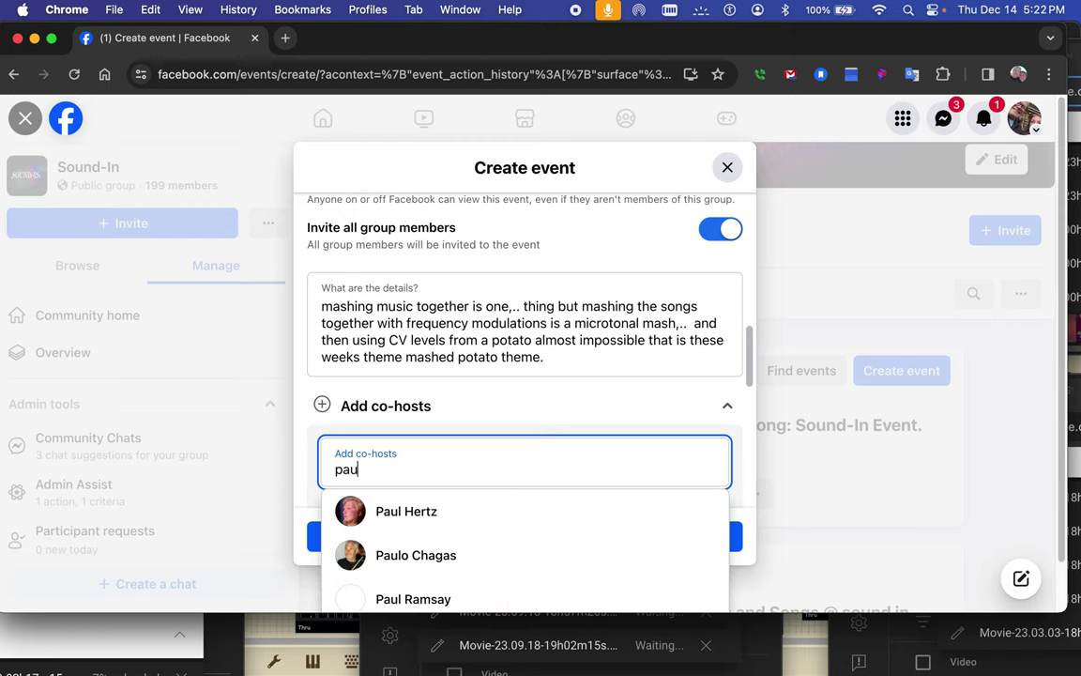
key("BackSpace")
key("BackSpace")
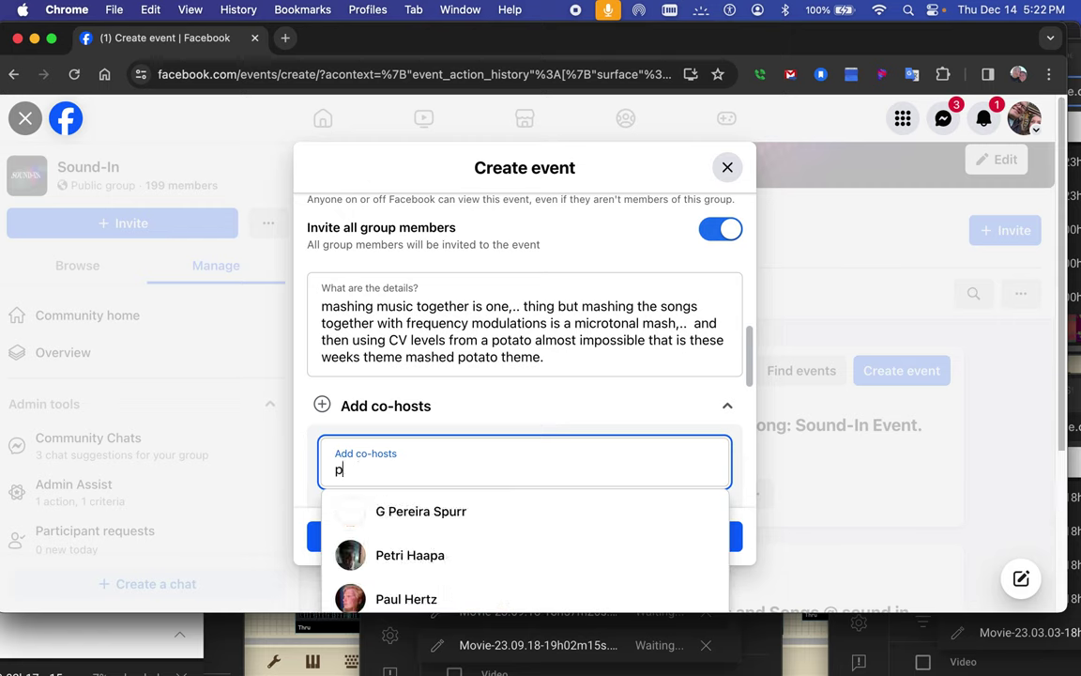
key("BackSpace")
scroll(478, 464, "down", 5)
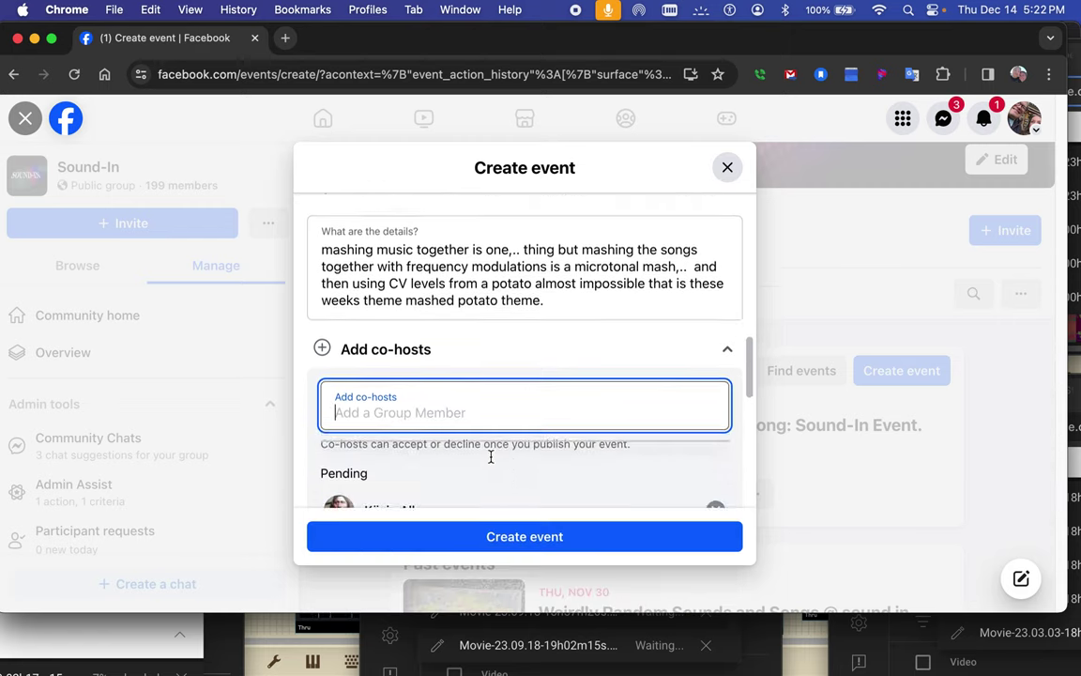
scroll(490, 462, "down", 2)
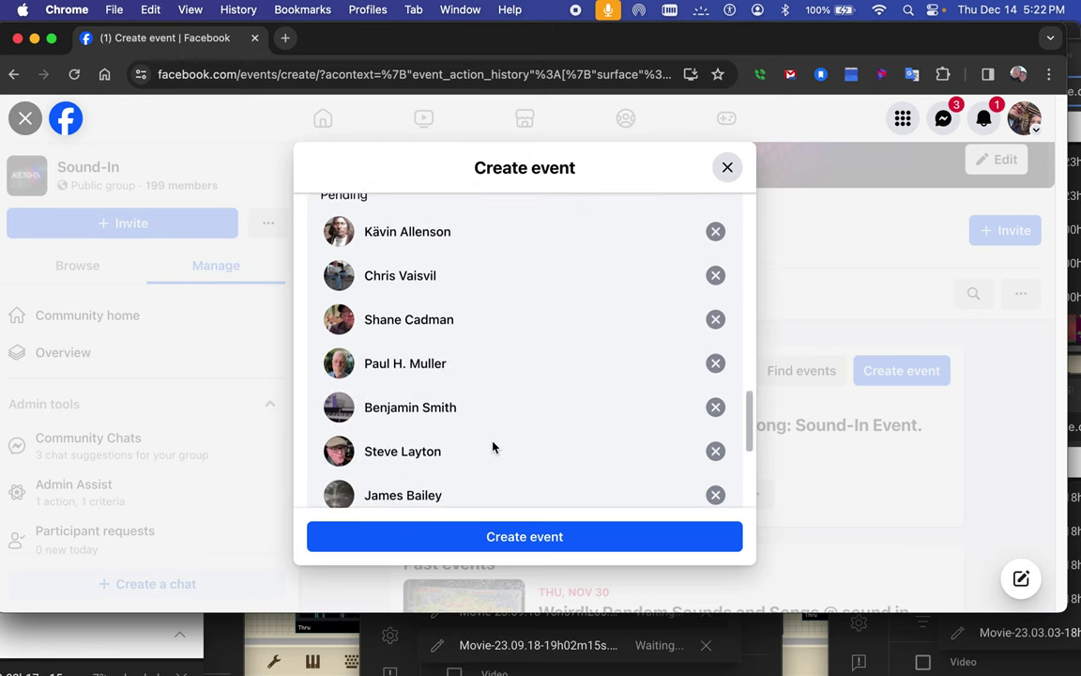
scroll(411, 490, "down", 2)
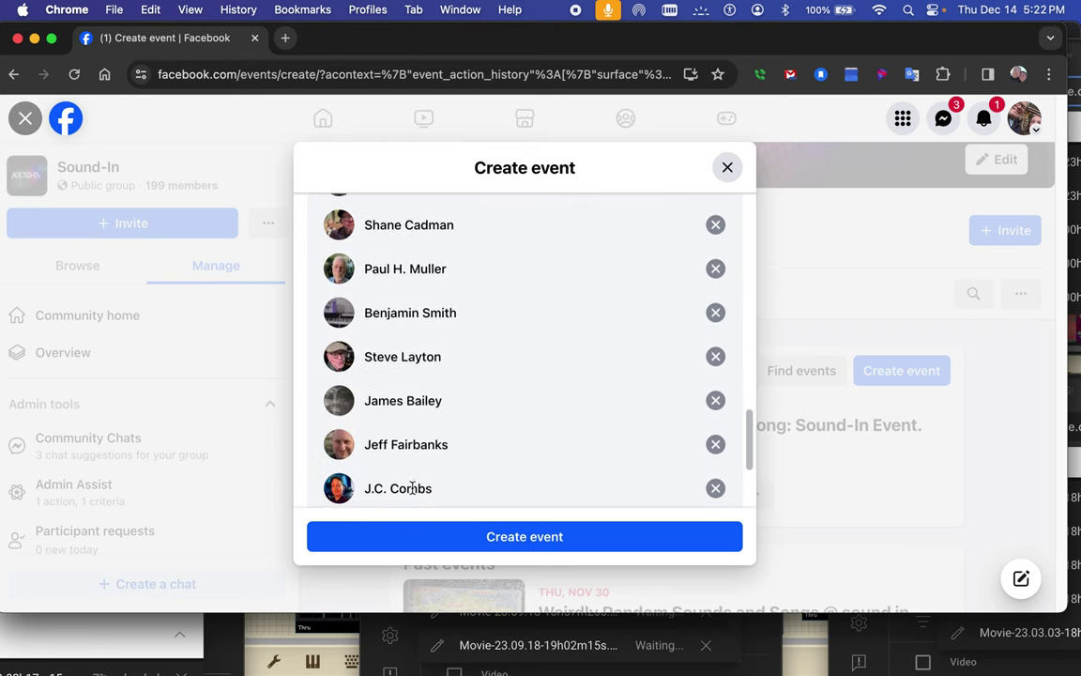
scroll(411, 490, "down", 2)
scroll(413, 486, "down", 2)
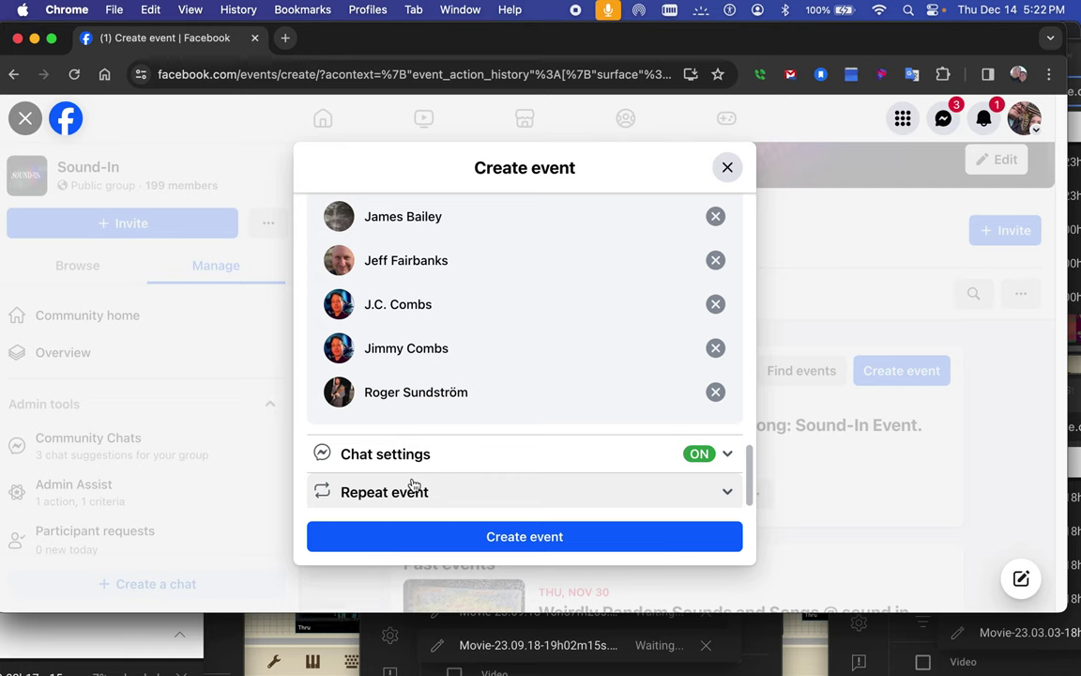
scroll(413, 484, "up", 1)
scroll(413, 482, "up", 1)
scroll(411, 480, "up", 5)
scroll(412, 478, "up", 2)
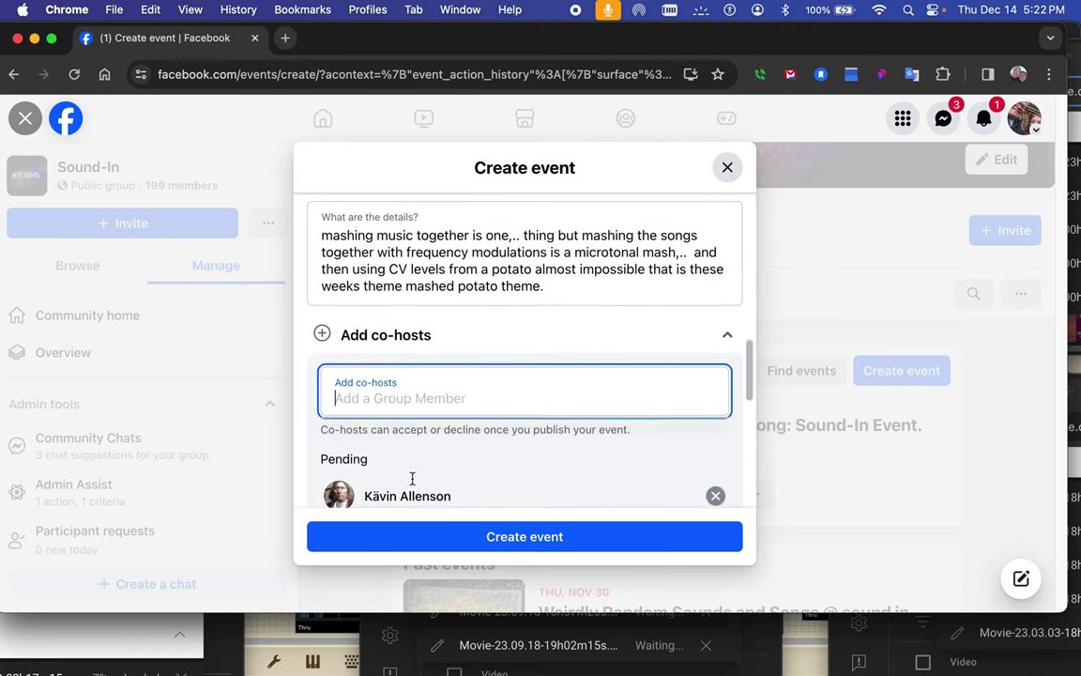
scroll(412, 482, "down", 2)
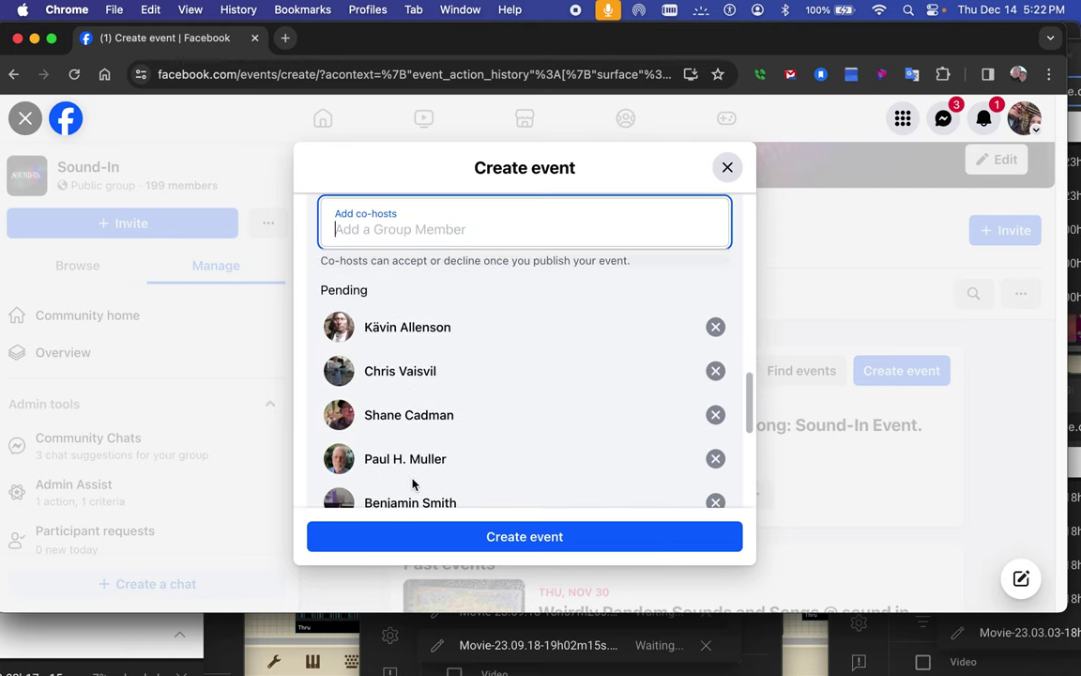
scroll(412, 485, "down", 1)
scroll(412, 483, "down", 2)
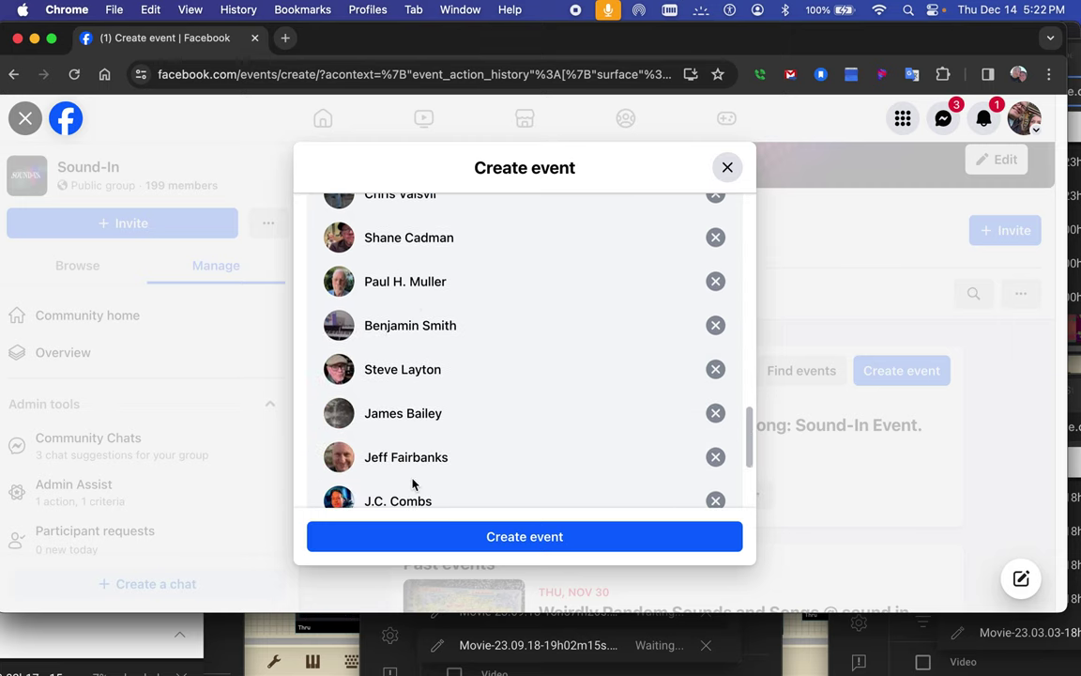
scroll(412, 481, "down", 3)
scroll(412, 479, "down", 1)
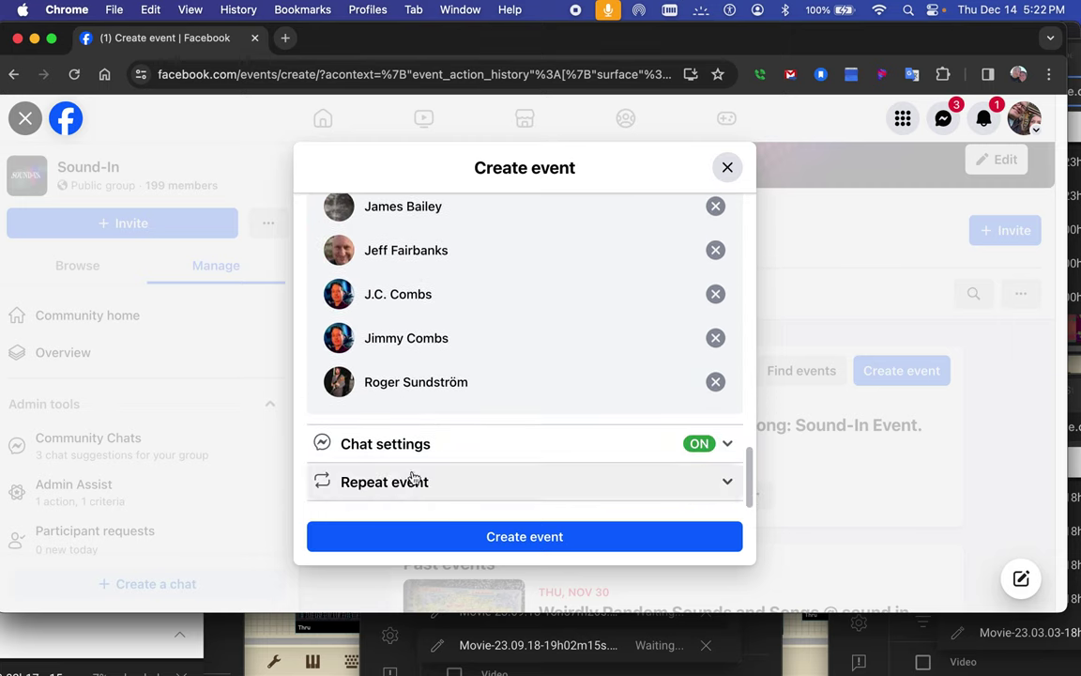
scroll(412, 478, "up", 1)
scroll(411, 479, "up", 1)
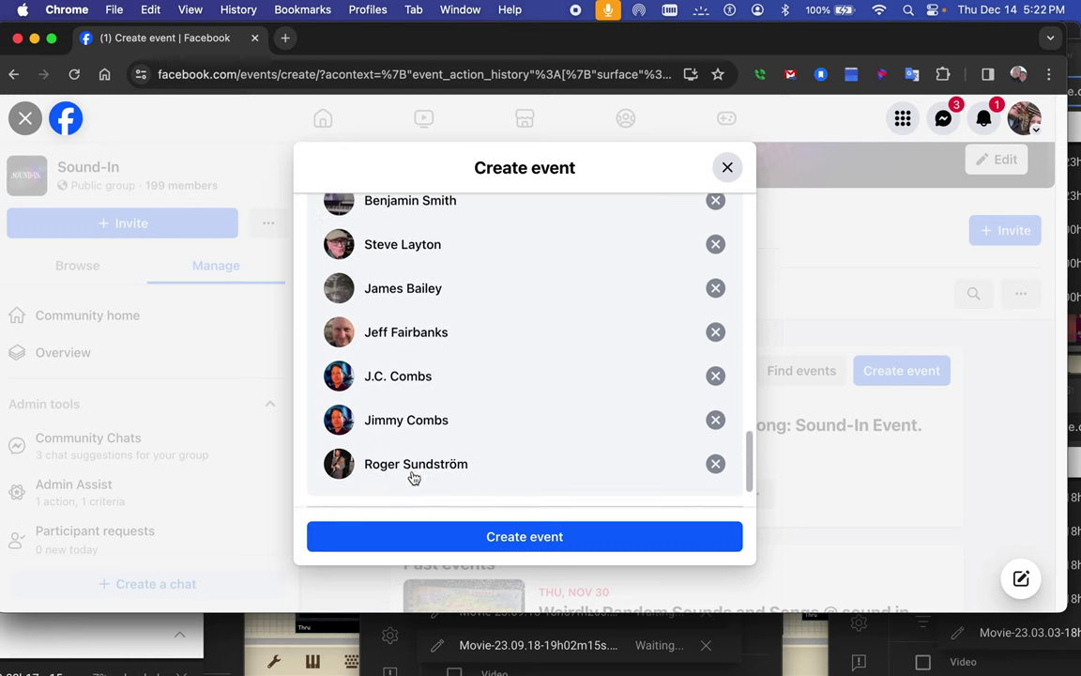
scroll(413, 477, "up", 1)
scroll(413, 477, "up", 1)
scroll(413, 477, "up", 2)
scroll(413, 477, "up", 1)
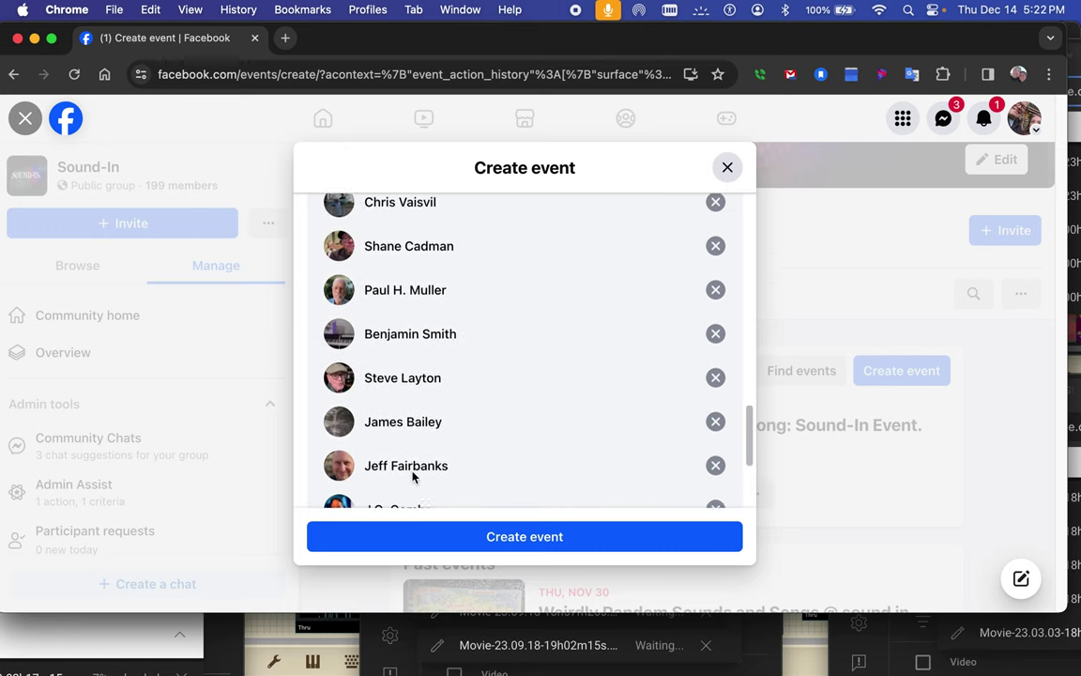
scroll(413, 476, "up", 2)
scroll(413, 477, "up", 1)
scroll(413, 476, "up", 2)
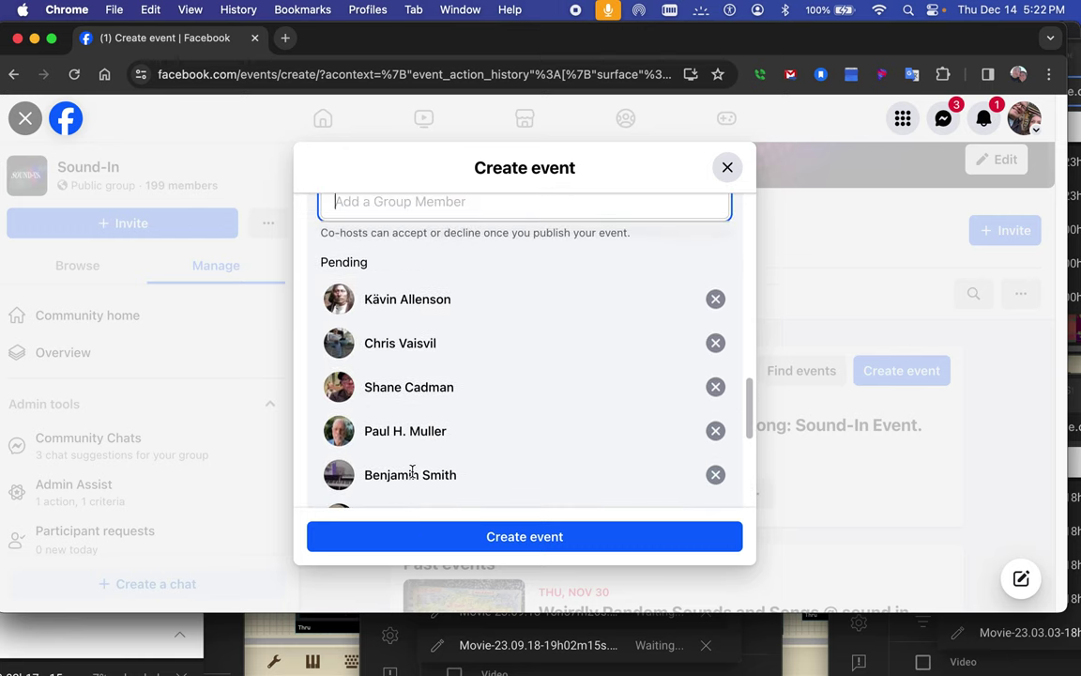
scroll(413, 476, "down", 3)
scroll(413, 476, "down", 1)
scroll(413, 476, "down", 4)
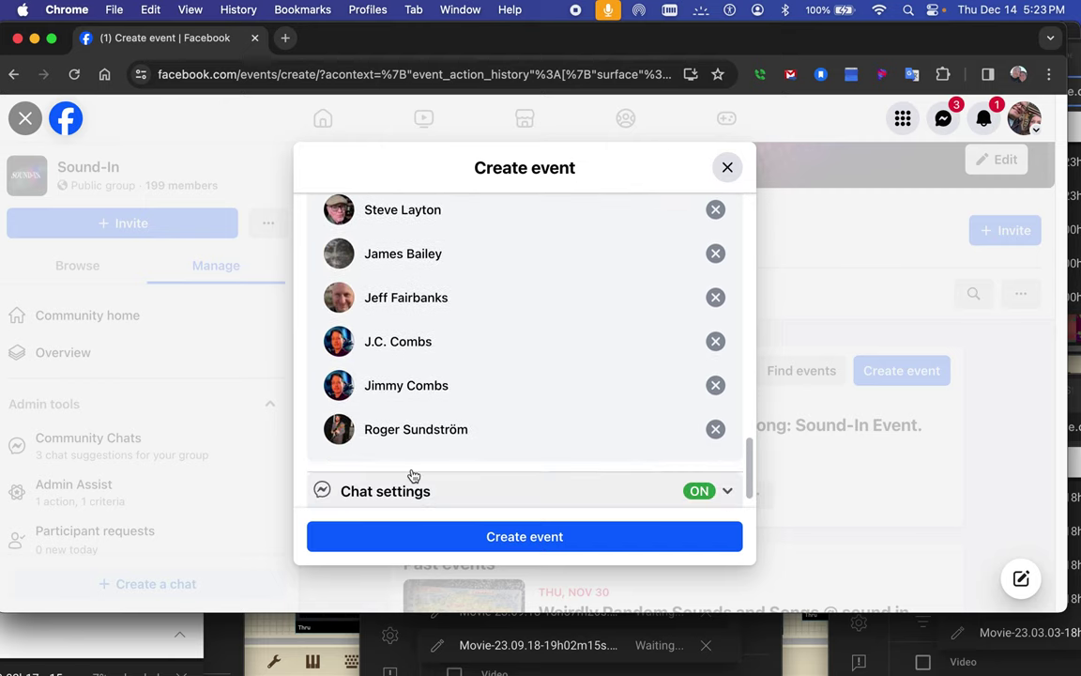
scroll(413, 476, "down", 1)
scroll(413, 476, "down", 1)
scroll(413, 476, "up", 6)
scroll(413, 478, "up", 6)
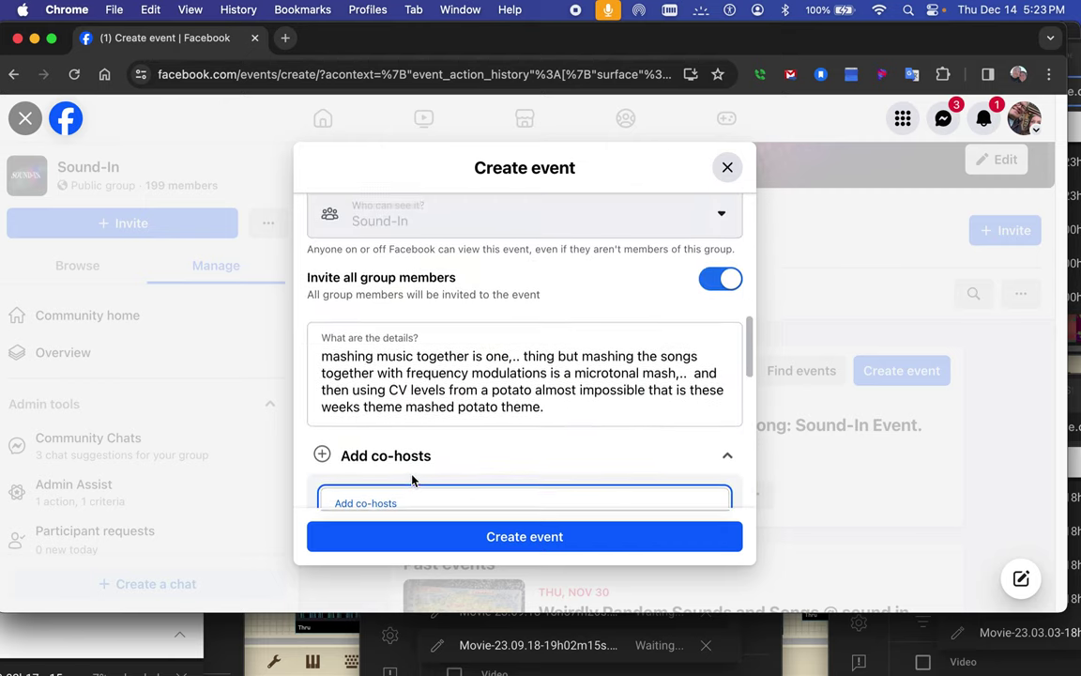
scroll(411, 480, "up", 1)
scroll(410, 480, "up", 5)
scroll(410, 498, "up", 5)
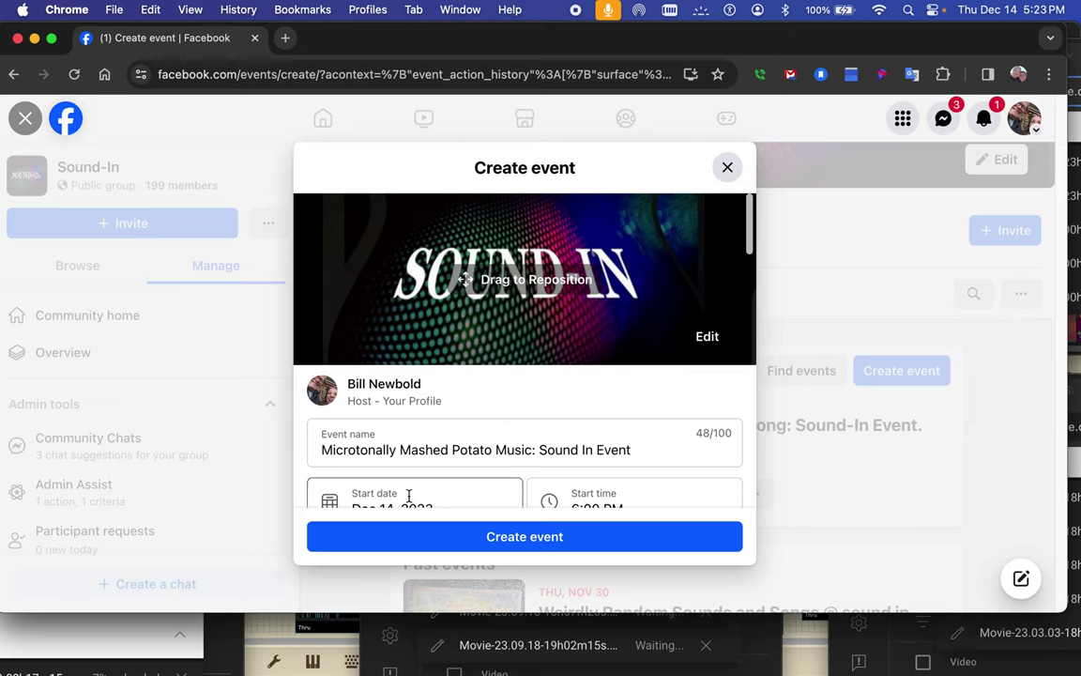
- Upload 'Screenshot 2023-12-11 at 9.13.54 PM.png' as the event cover and shift it to show the keyboards and spectrum displays
left_click(704, 338)
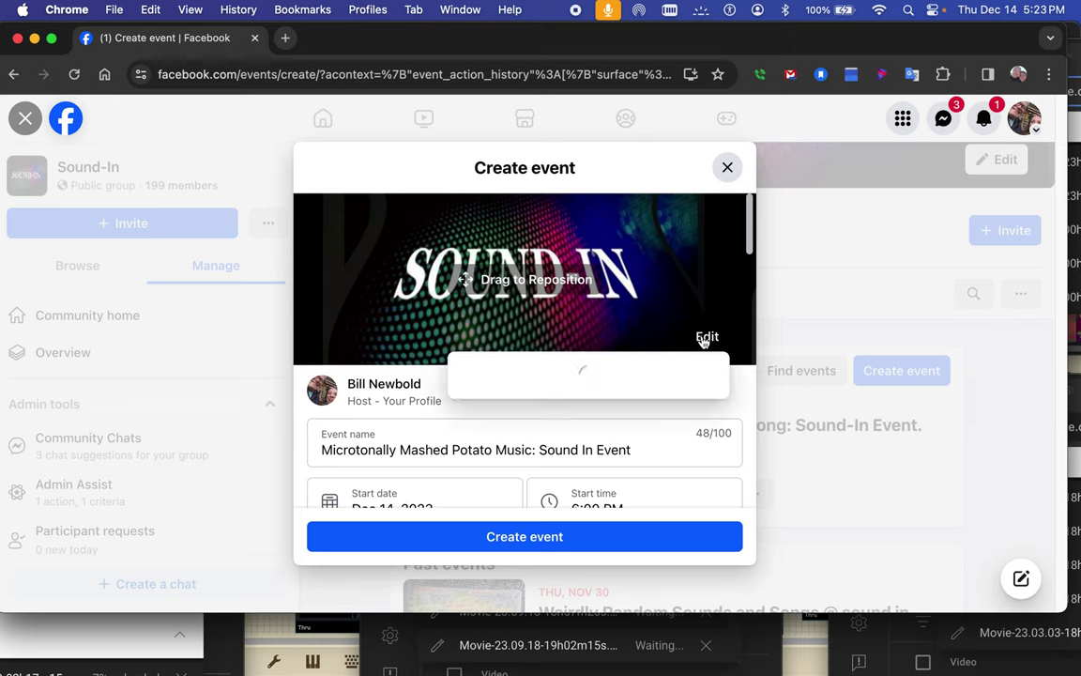
left_click(632, 381)
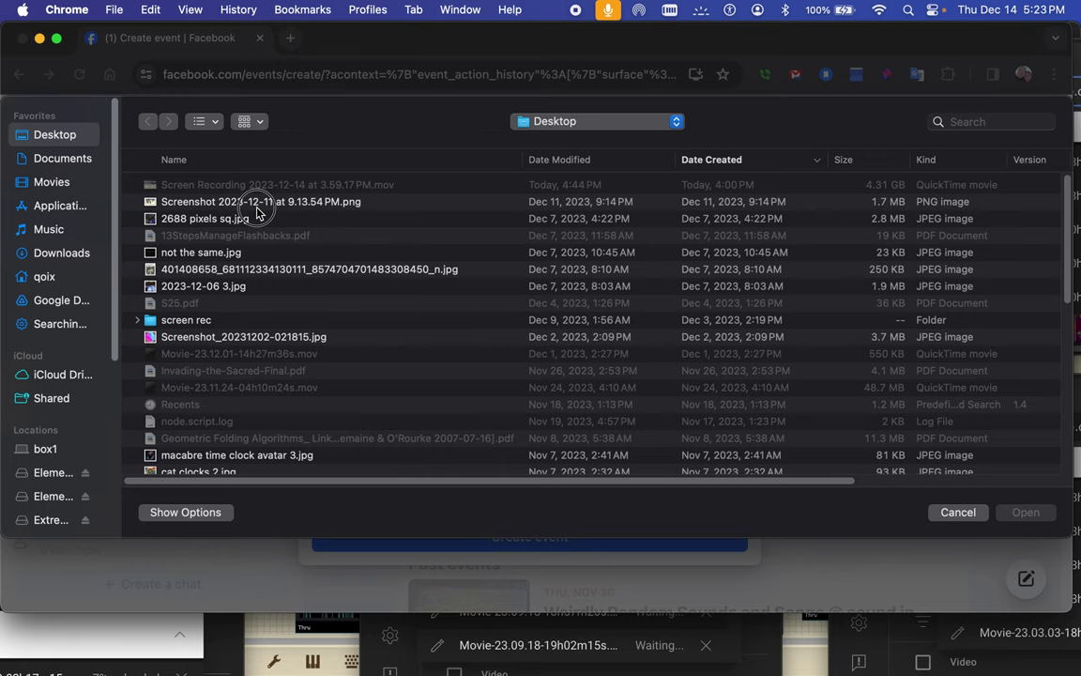
left_click(258, 206)
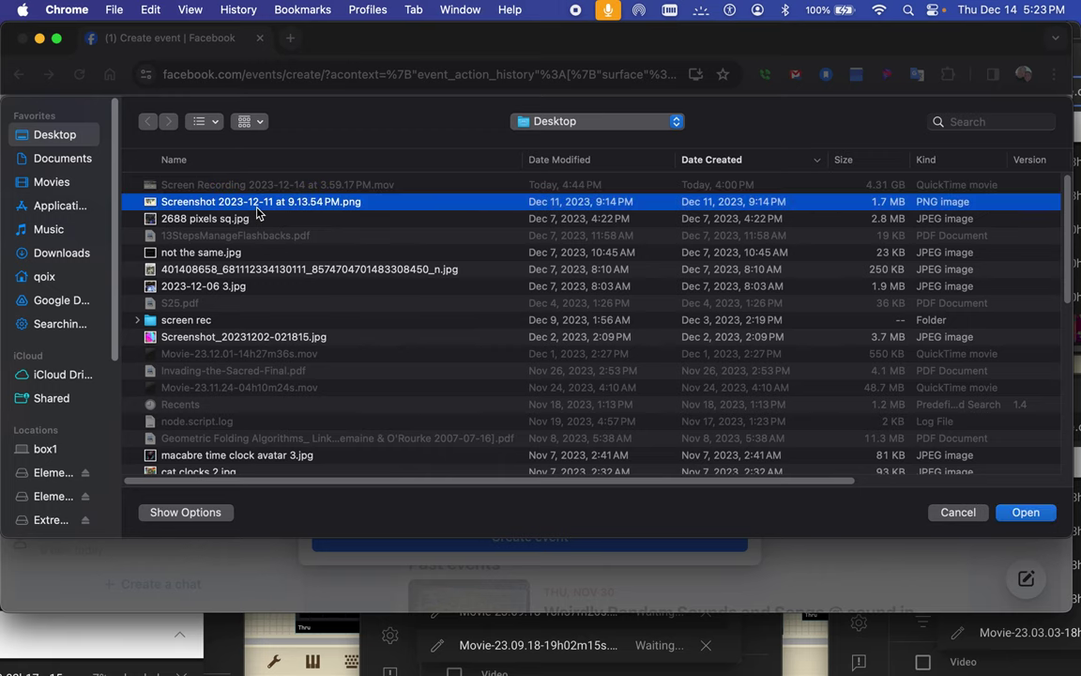
left_click(1023, 513)
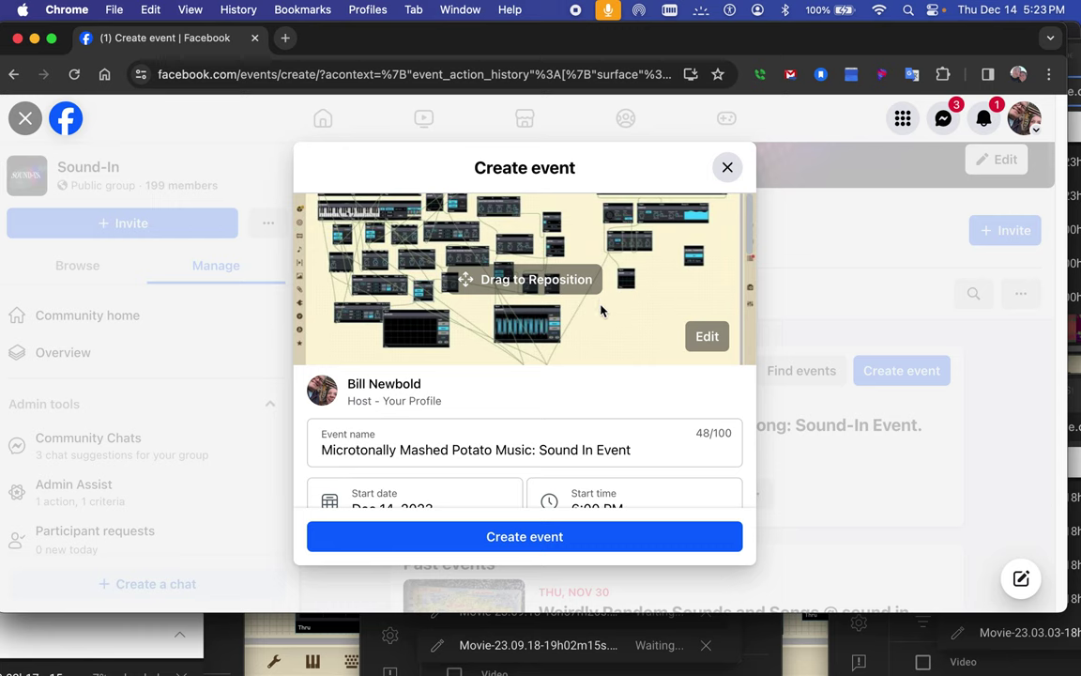
mouse_move(601, 311)
left_mouse_down()
mouse_move(564, 262)
mouse_move(561, 284)
mouse_move(561, 270)
left_mouse_up()
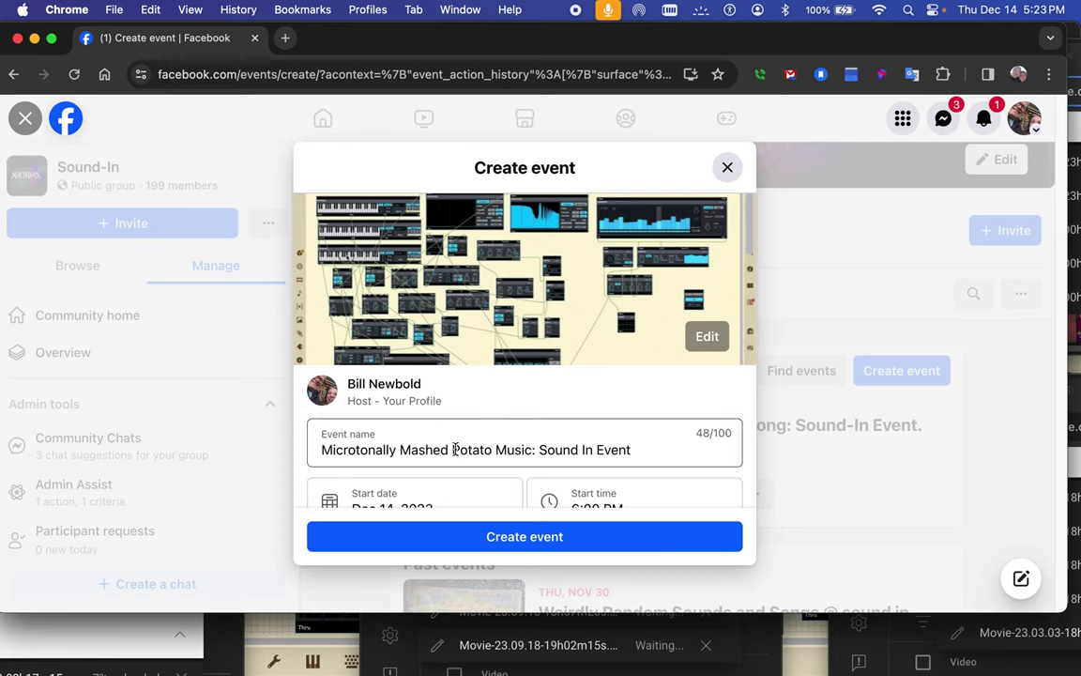
scroll(455, 448, "down", 3)
scroll(455, 448, "down", 5)
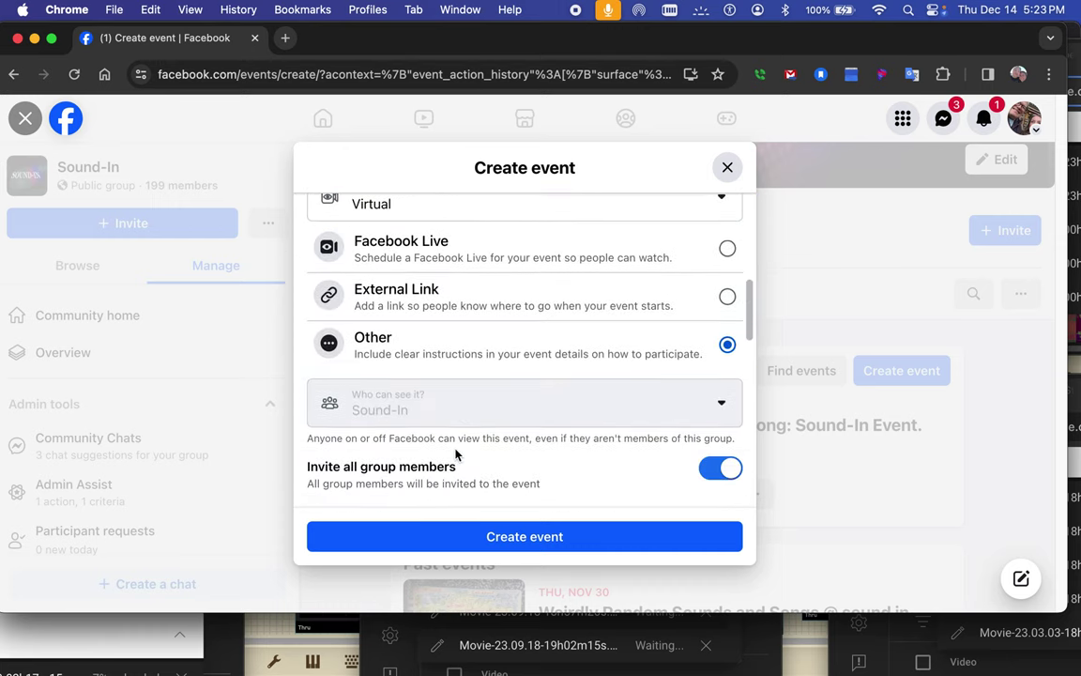
scroll(457, 453, "down", 3)
scroll(457, 453, "down", 4)
scroll(457, 453, "down", 4)
scroll(457, 453, "down", 1)
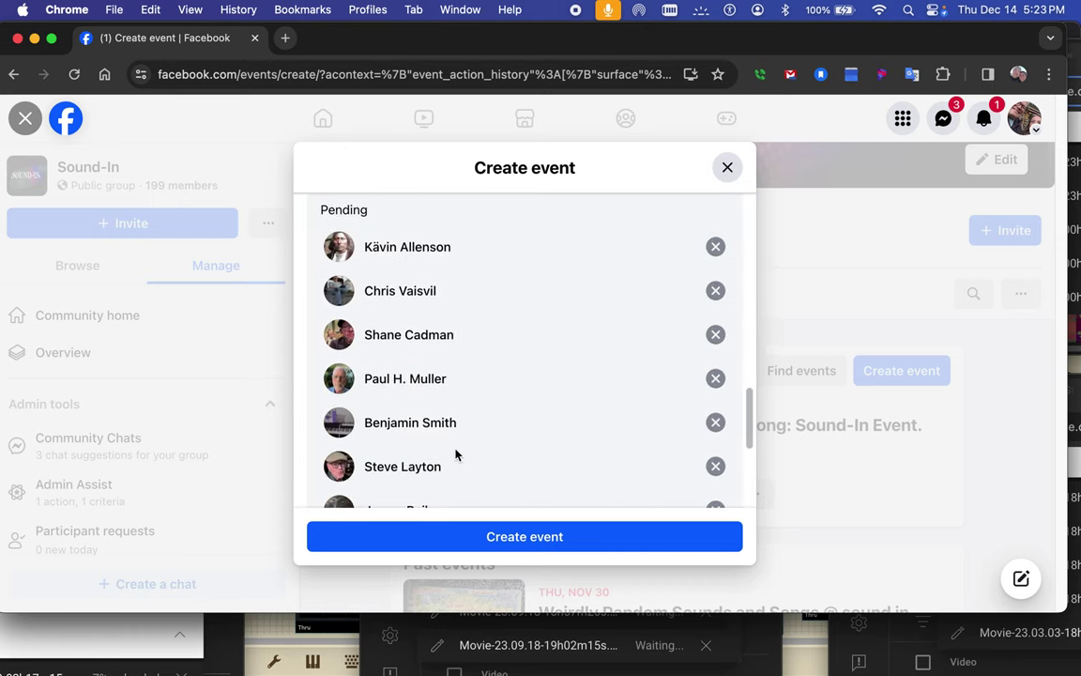
scroll(456, 453, "down", 4)
scroll(456, 441, "down", 2)
scroll(456, 430, "up", 2)
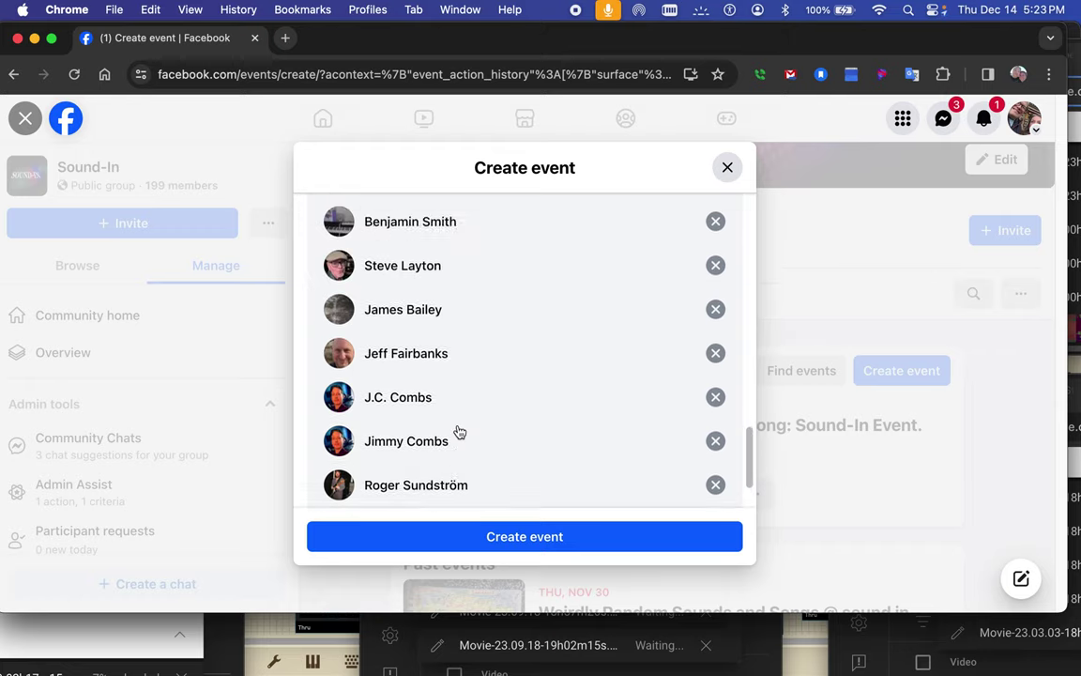
scroll(458, 430, "up", 5)
scroll(459, 430, "up", 2)
scroll(457, 427, "up", 5)
scroll(456, 427, "up", 3)
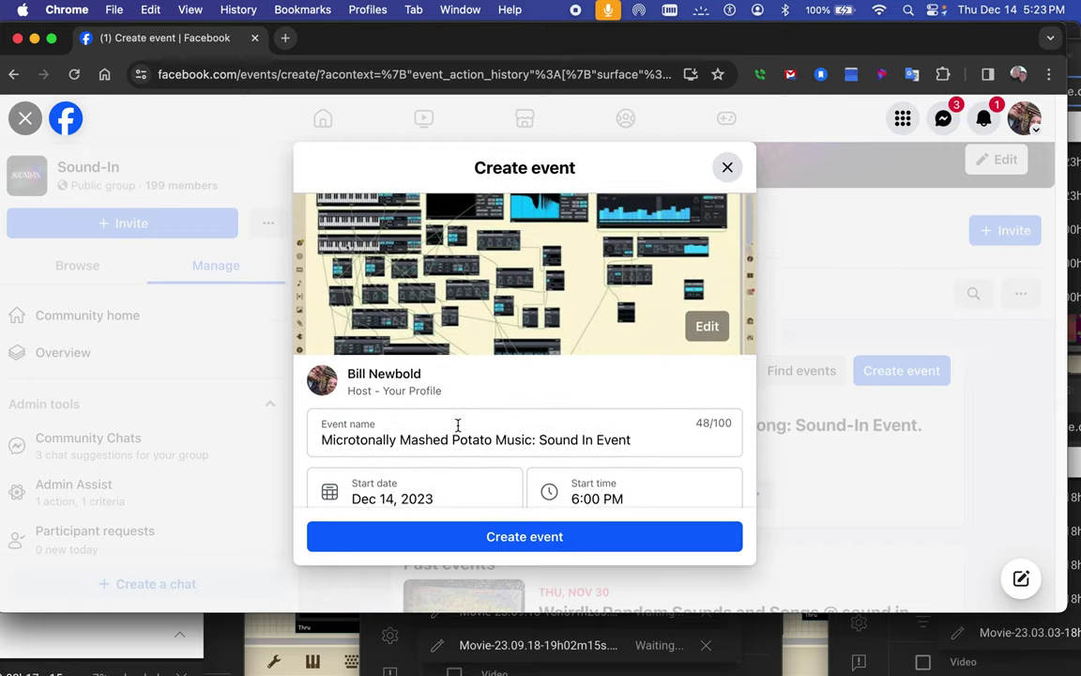
scroll(458, 426, "up", 1)
scroll(457, 425, "down", 2)
scroll(458, 432, "down", 5)
scroll(458, 436, "down", 4)
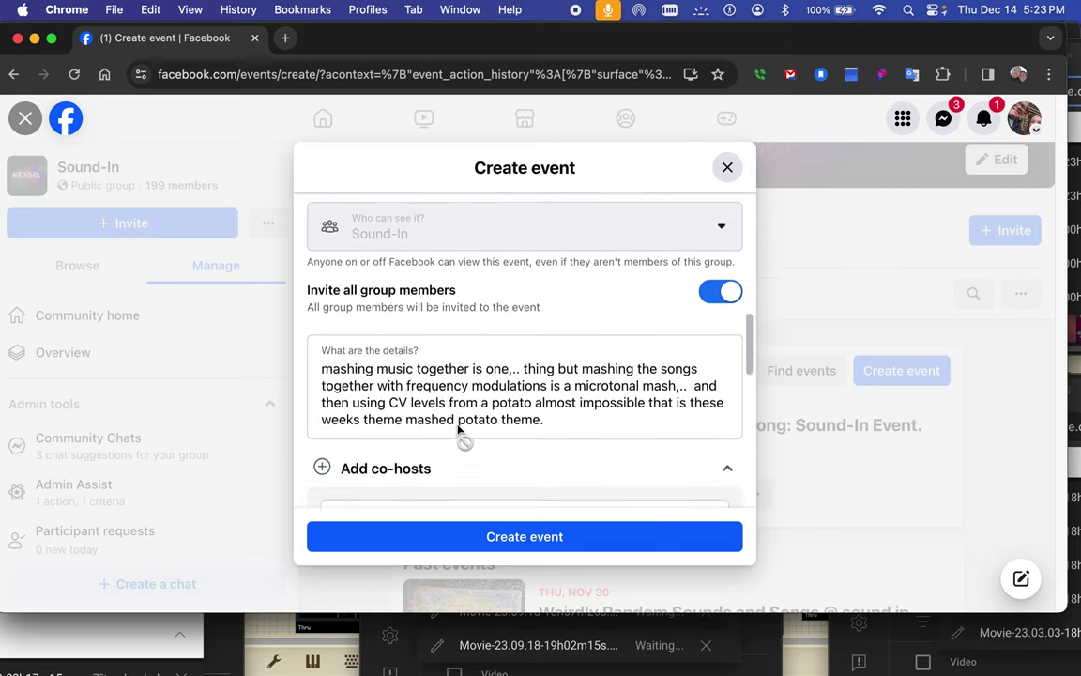
scroll(459, 433, "down", 3)
scroll(459, 431, "down", 3)
scroll(458, 430, "down", 3)
scroll(459, 429, "down", 3)
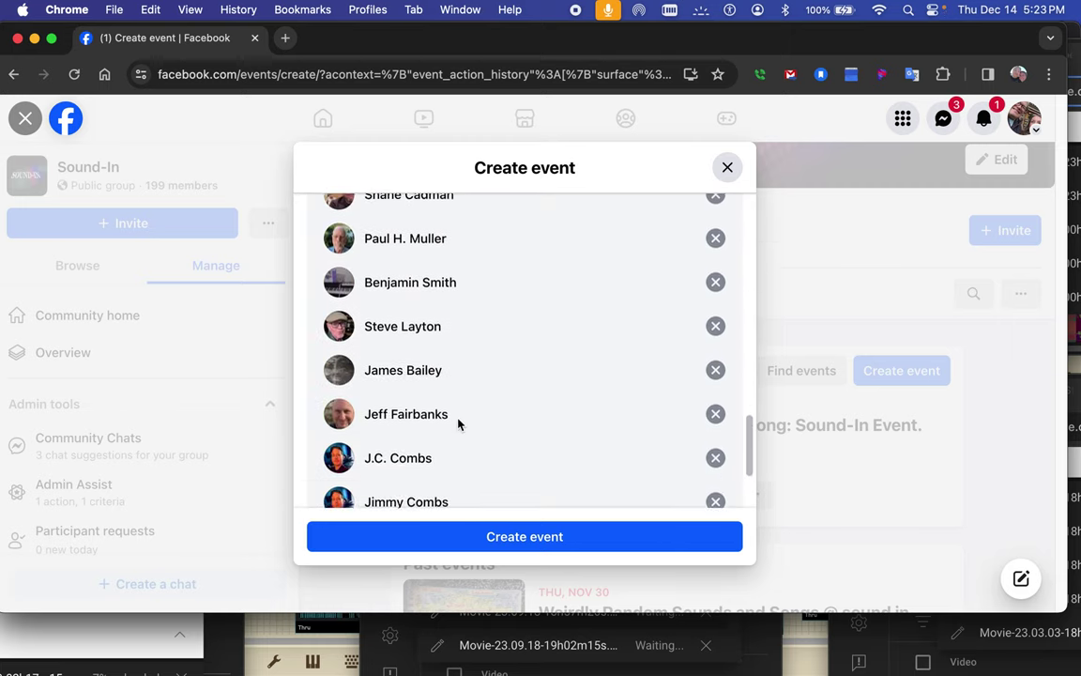
scroll(458, 427, "down", 3)
scroll(458, 425, "up", 3)
scroll(458, 426, "up", 5)
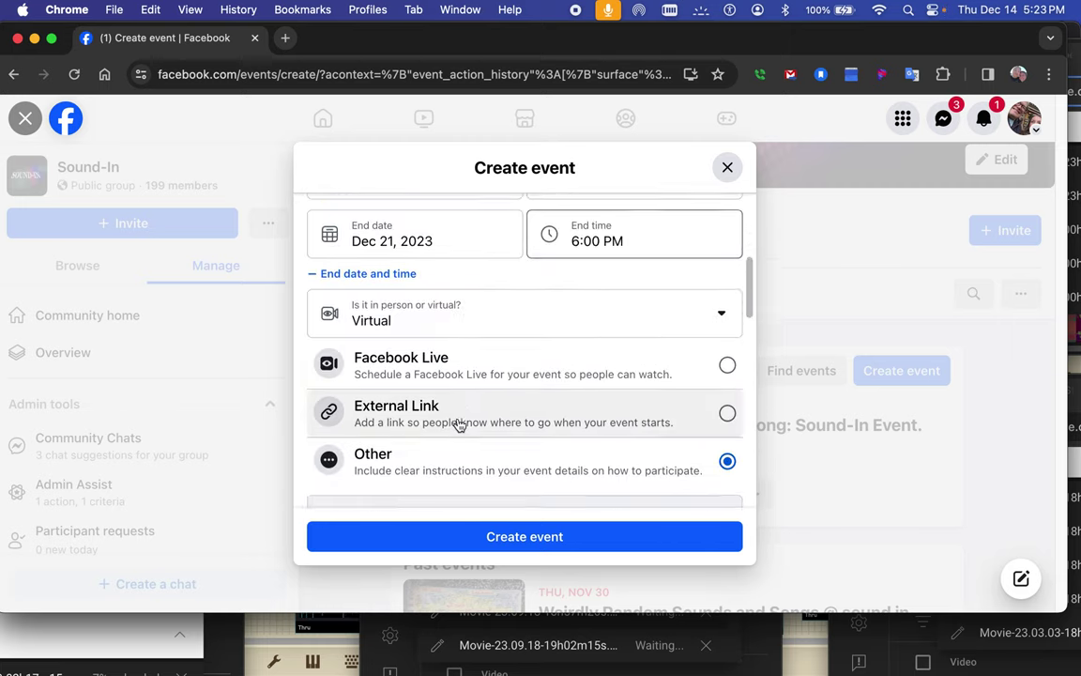
scroll(459, 426, "up", 5)
scroll(459, 425, "down", 3)
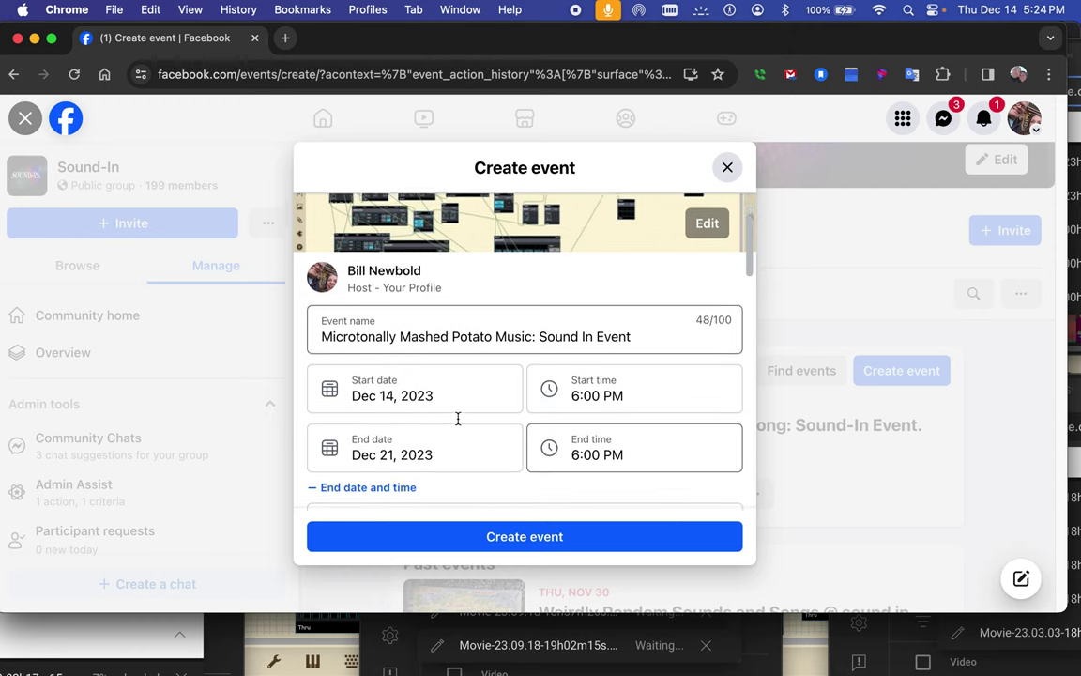
scroll(459, 425, "down", 3)
scroll(459, 425, "down", 3)
scroll(459, 425, "down", 4)
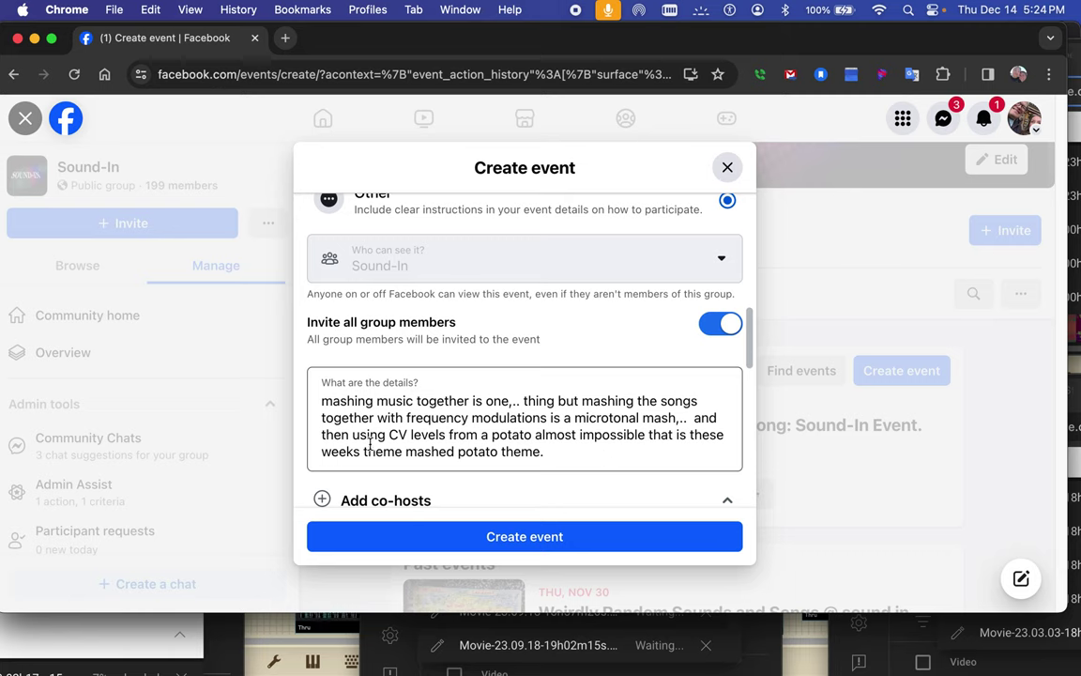
- Extend the details after 'potato' with 'in some way with the music mashing'
left_click(532, 434)
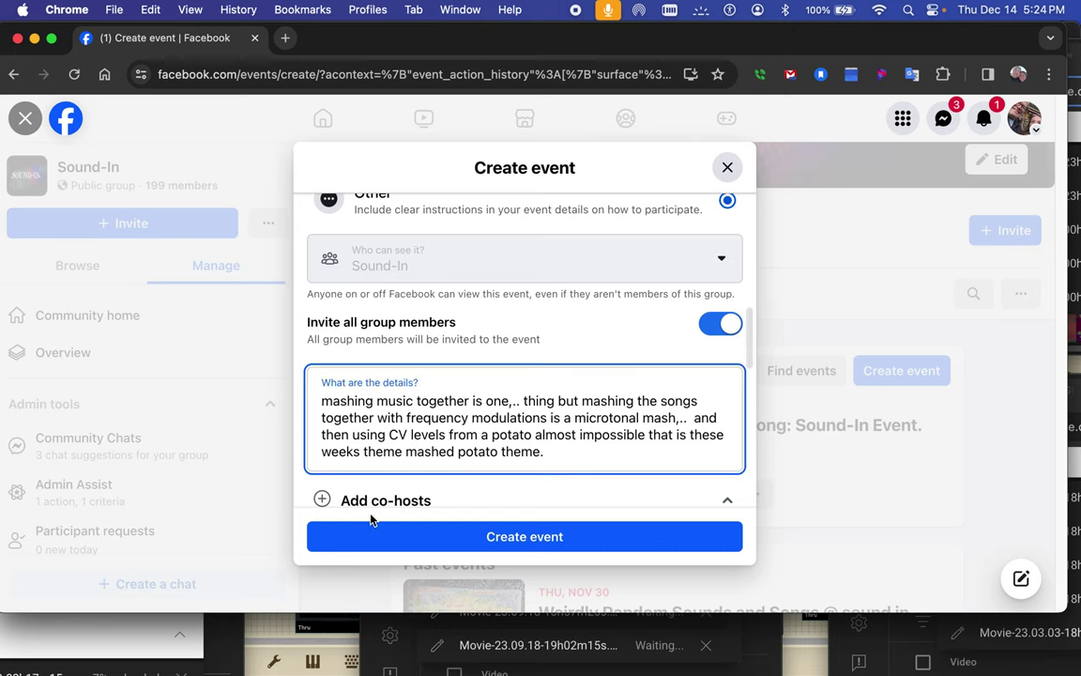
type("or ")
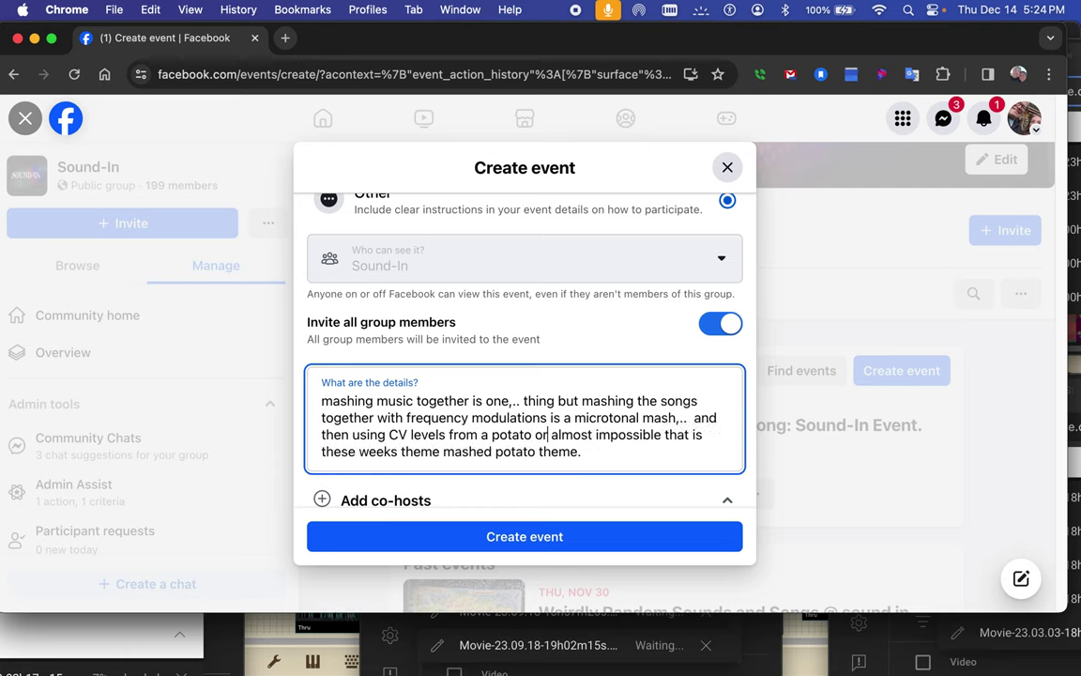
type("using a ")
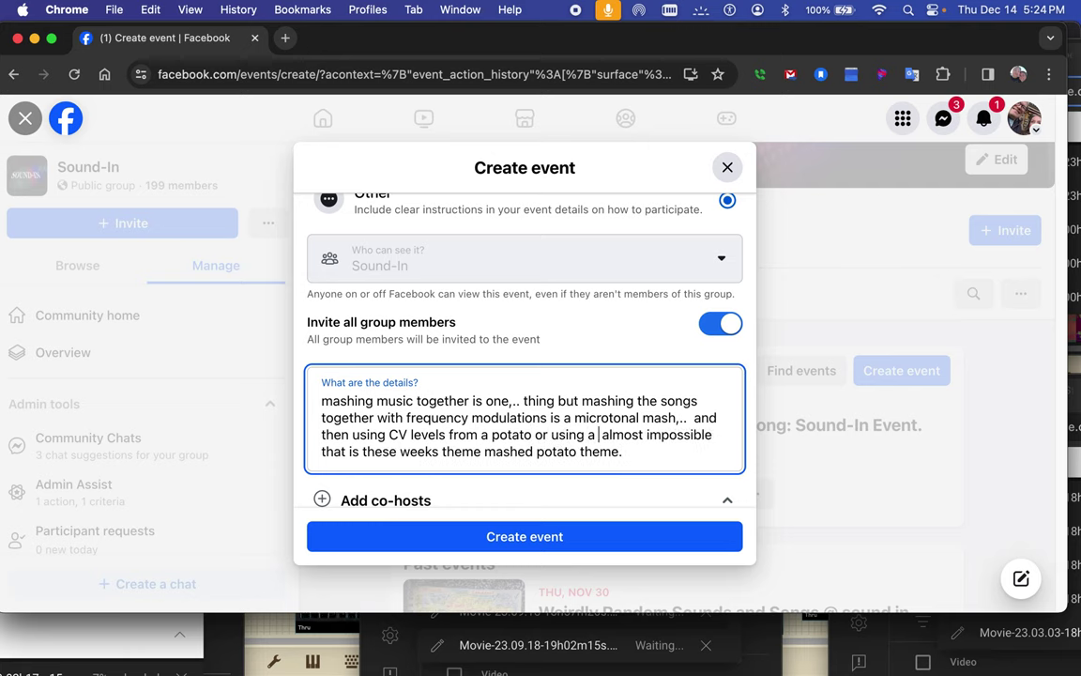
type("post")
key("BackSpace")
key("BackSpace")
type("tat")
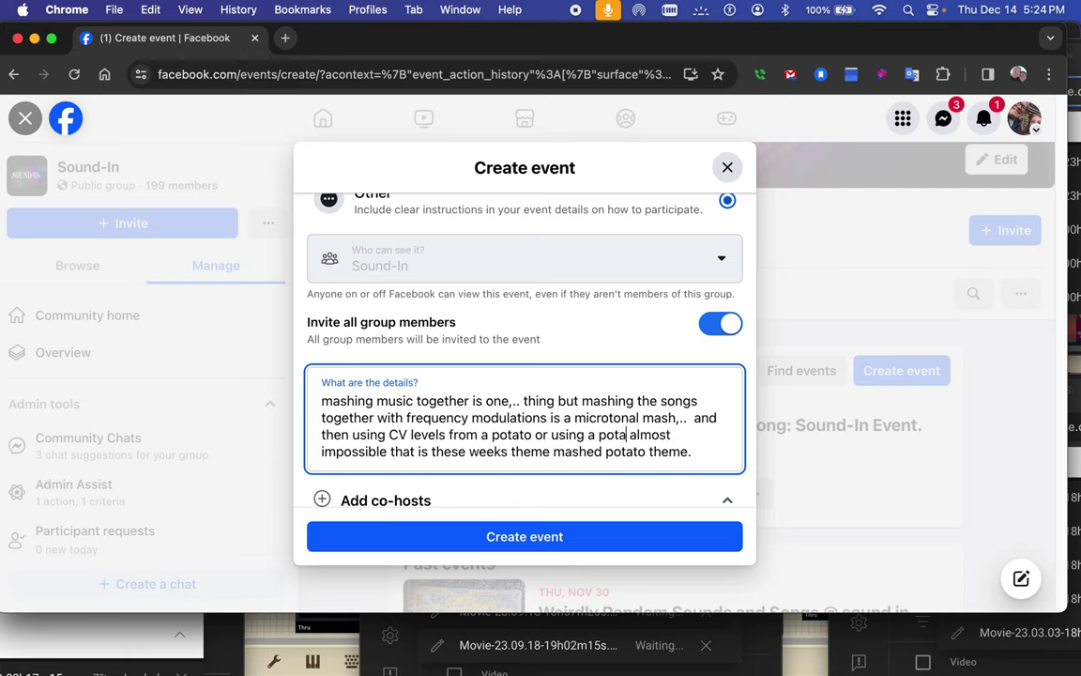
type("o")
type(" is")
key("BackSpace")
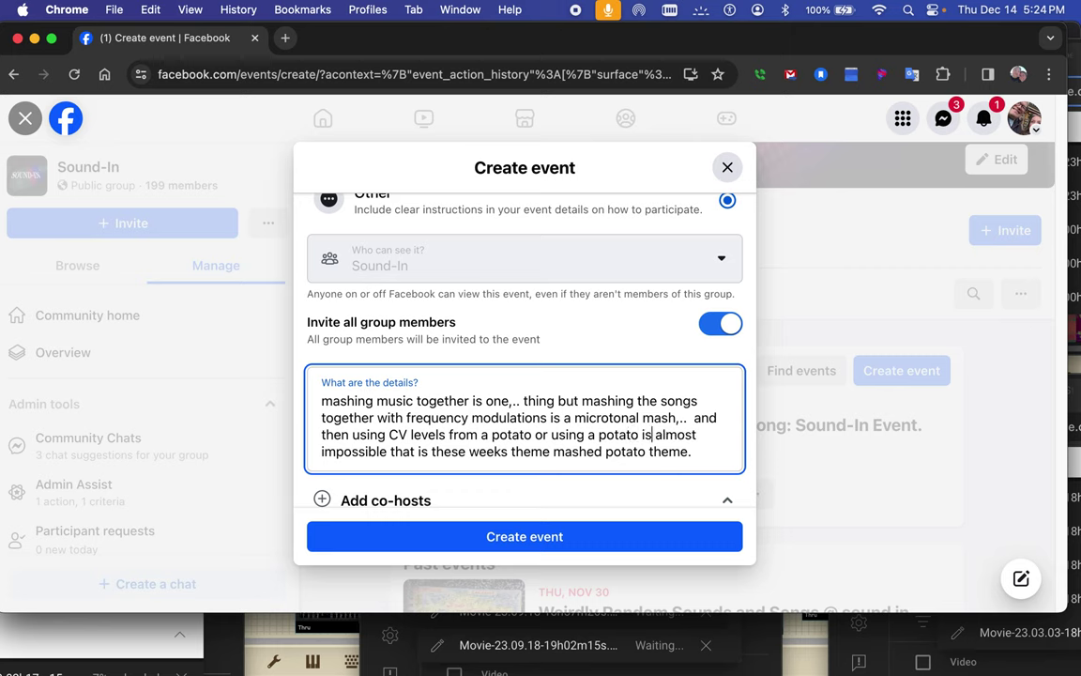
type("n some")
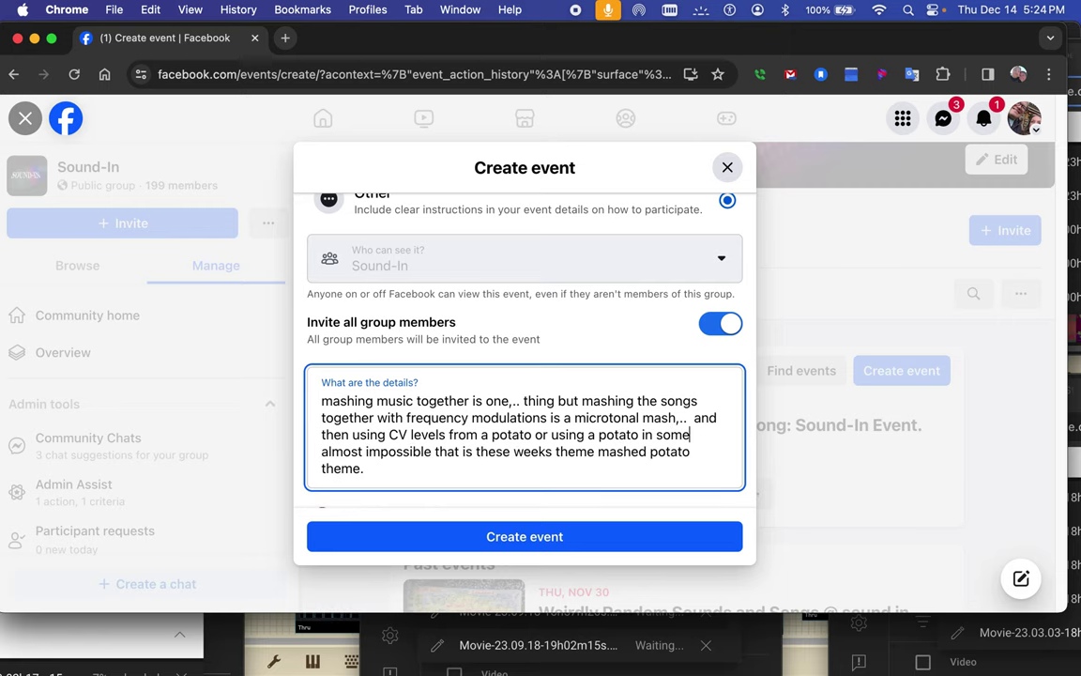
type(" way wi")
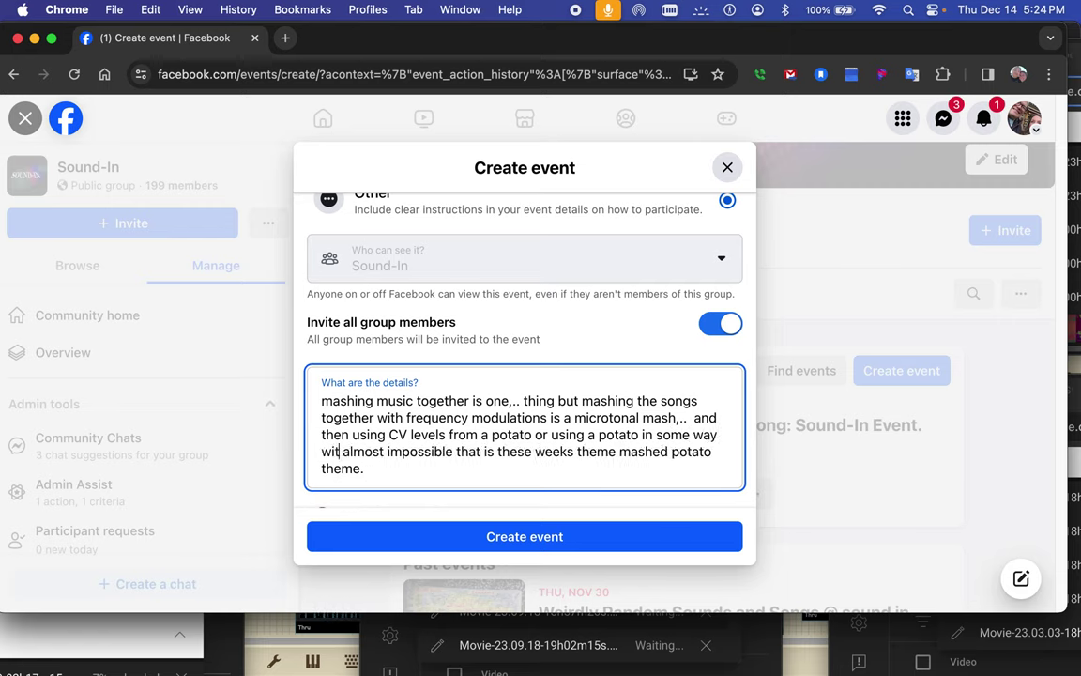
type("th the mus")
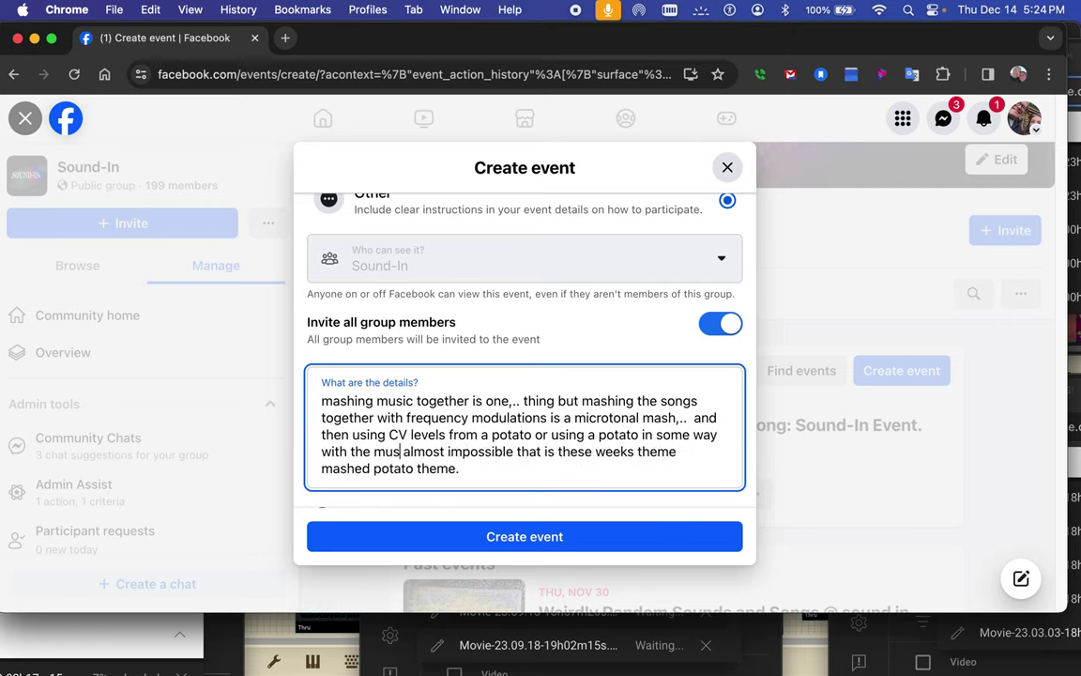
type("ic ")
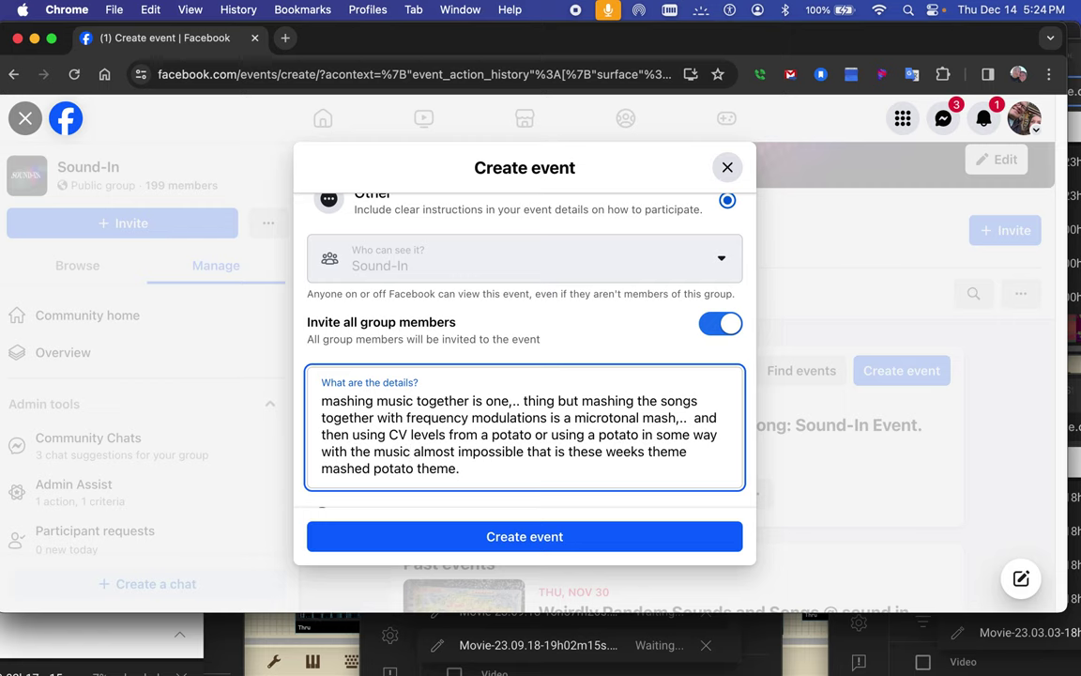
type("mashing")
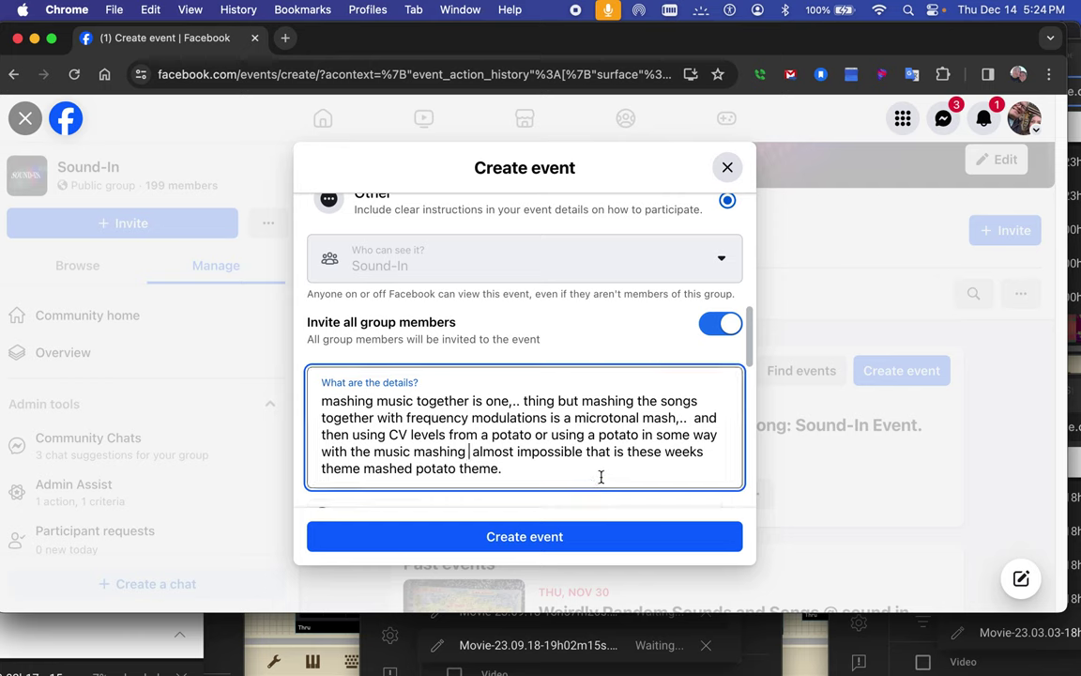
- Add ', and' after 'impossible' and replace 'mashed potato theme.' with 'of course you don't have to post on theme really'
left_click(583, 452)
type(",")
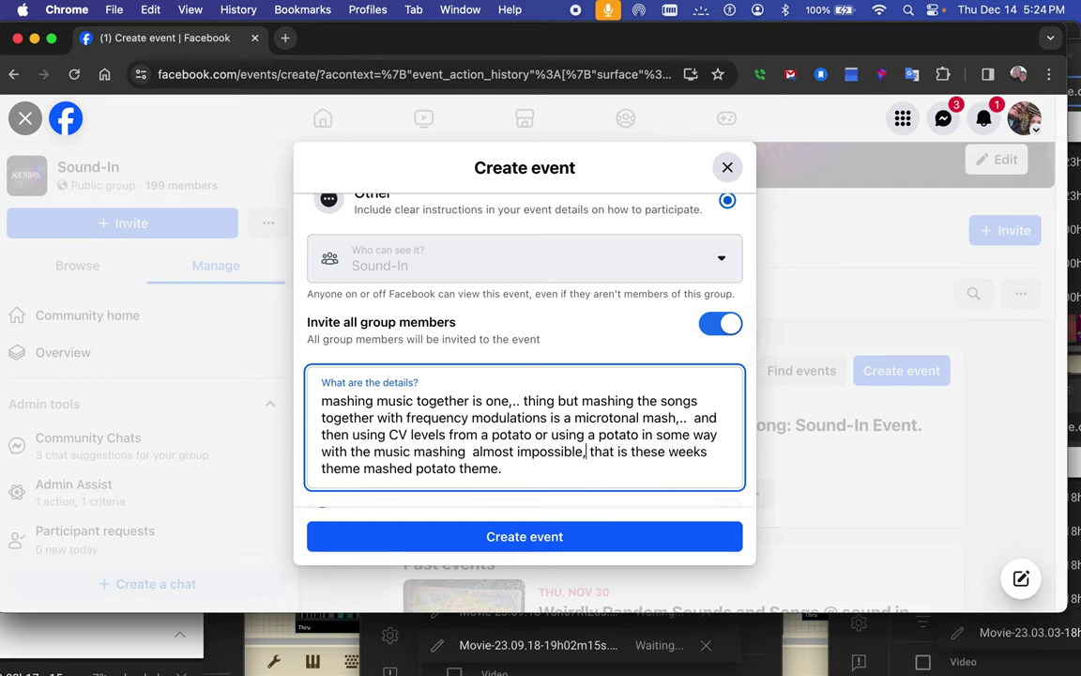
type(" and")
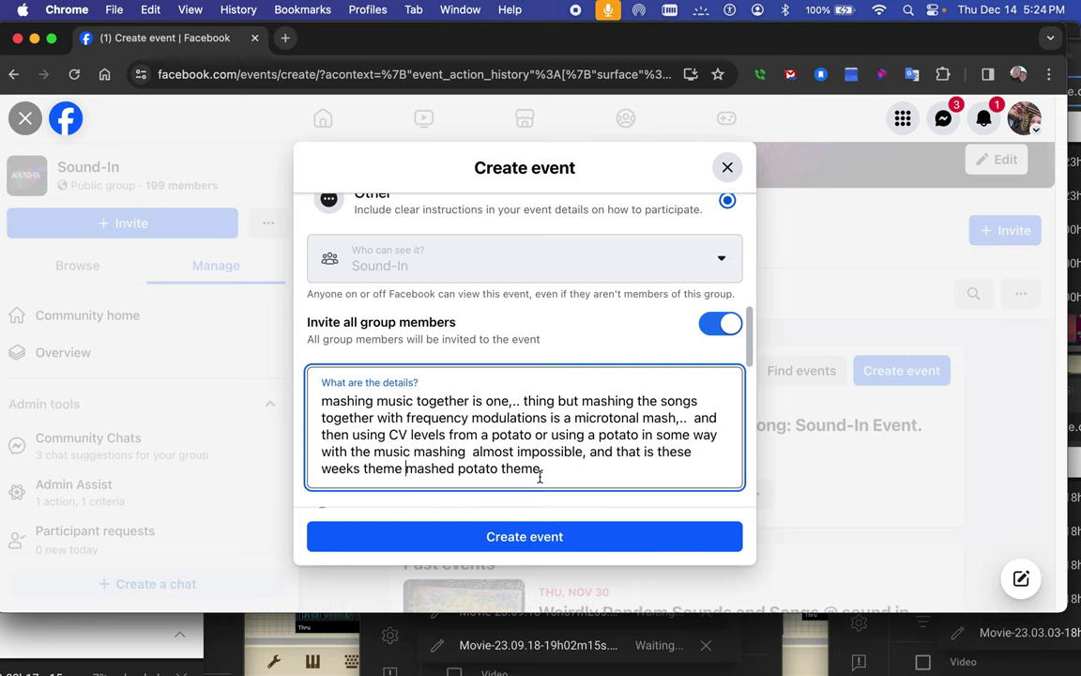
left_click_drag(560, 469, 406, 473)
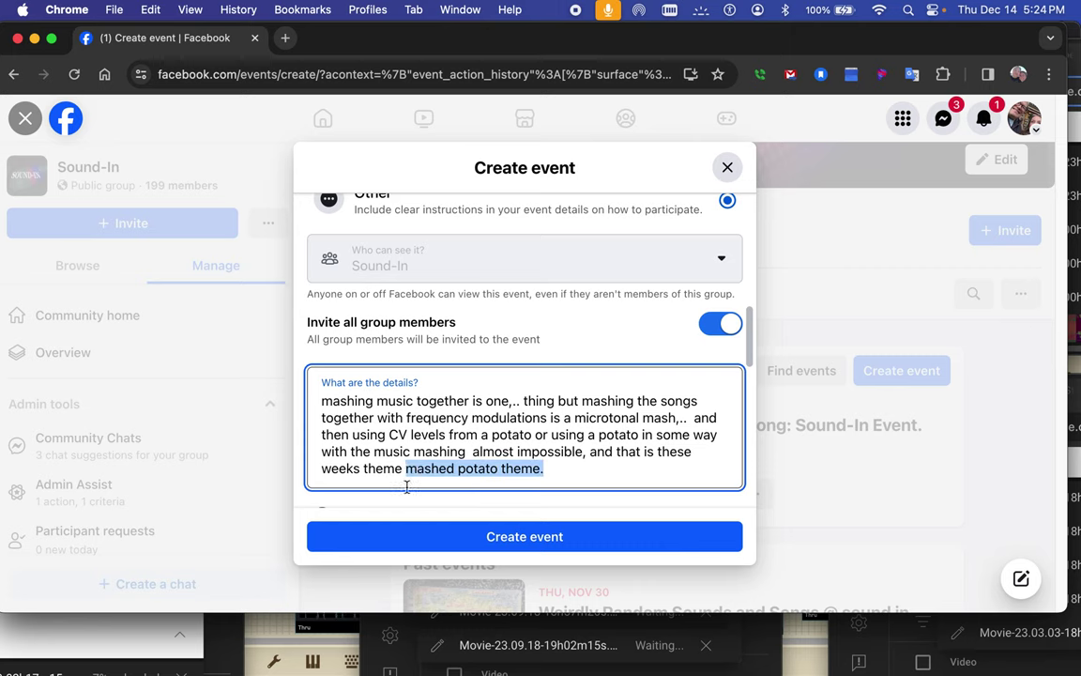
key("BackSpace")
type("of c")
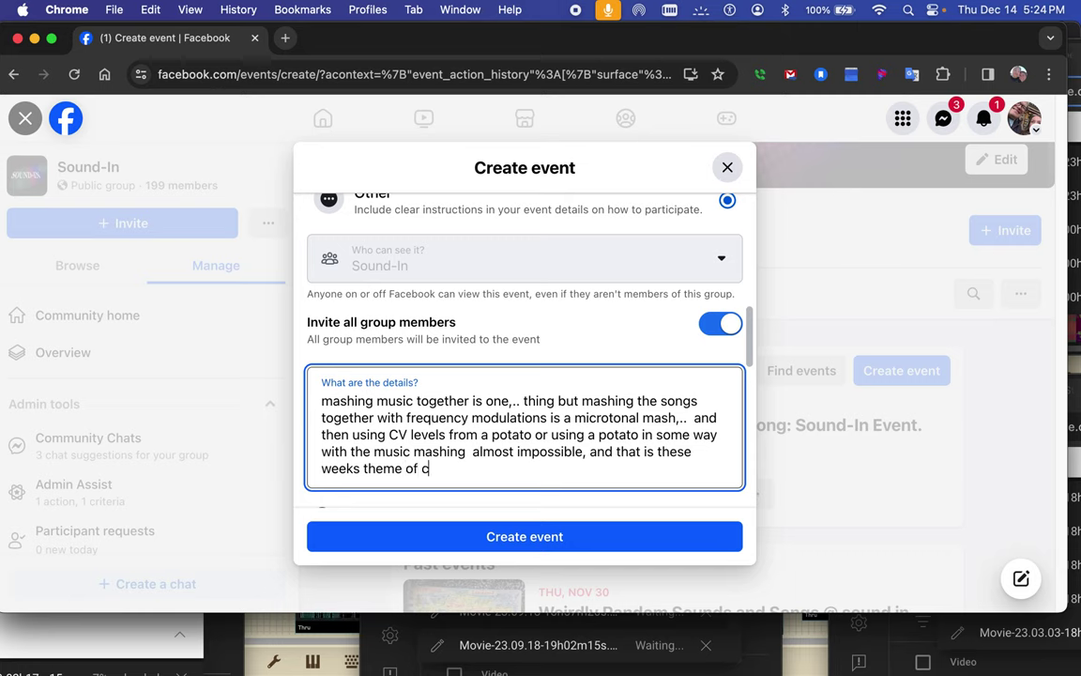
type("ourse y")
type("ou don't ha")
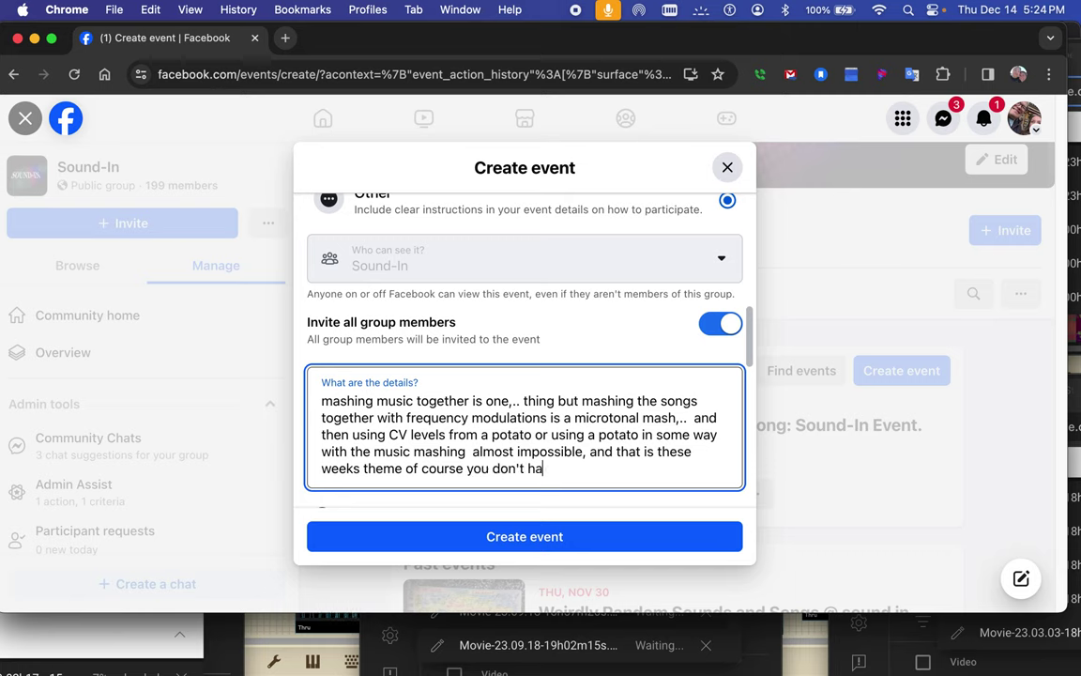
type("ve to post o")
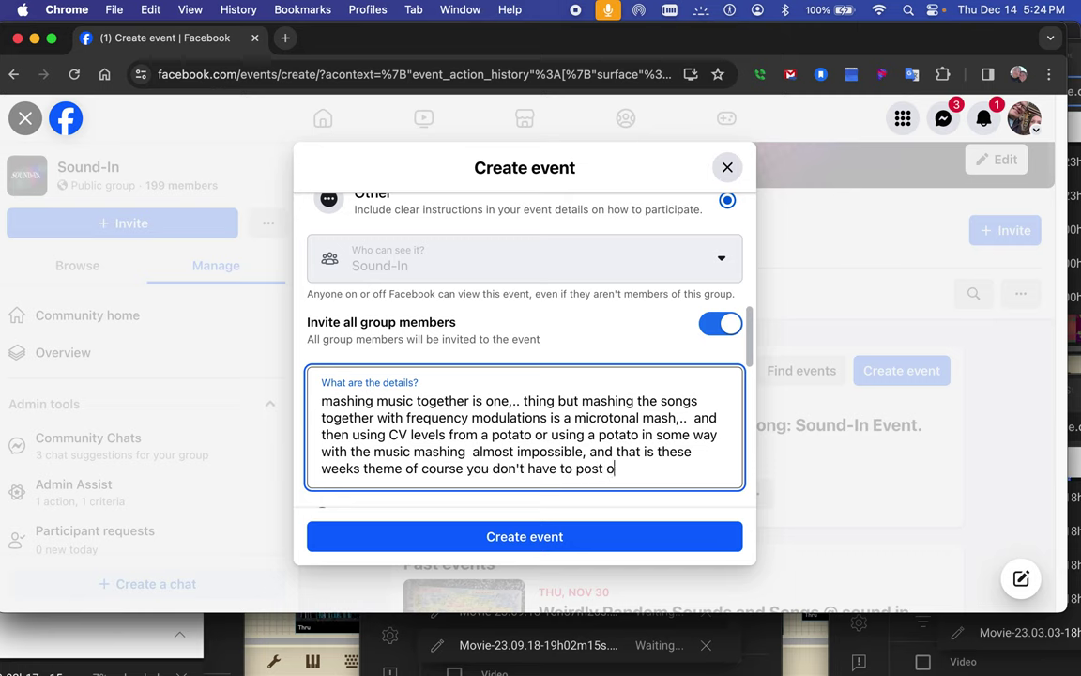
type("n theme")
type(" really,..")
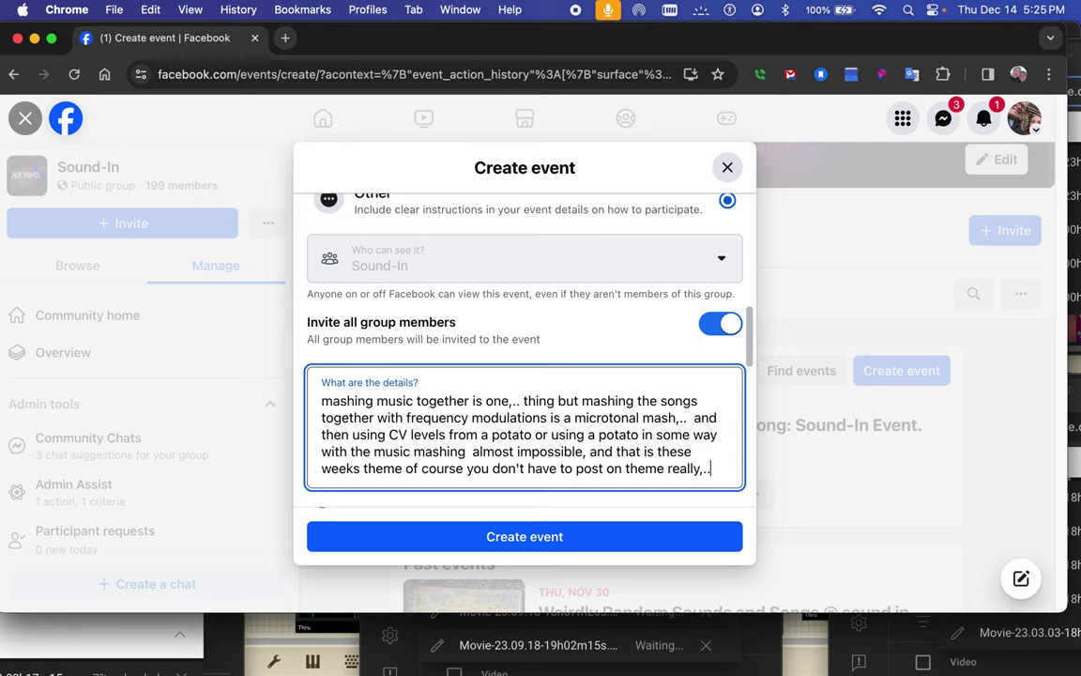
- Delete 'Potato' from the event name, leaving 'Microtonally Mashed Music: Sound In Event'
scroll(410, 427, "up", 5)
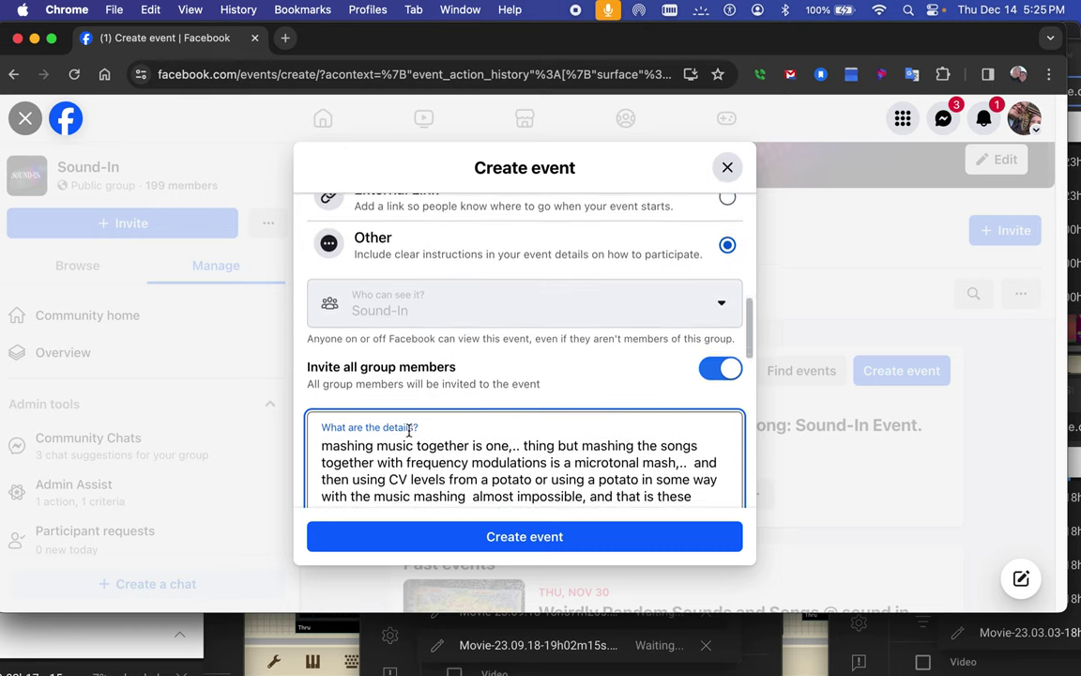
scroll(410, 436, "up", 5)
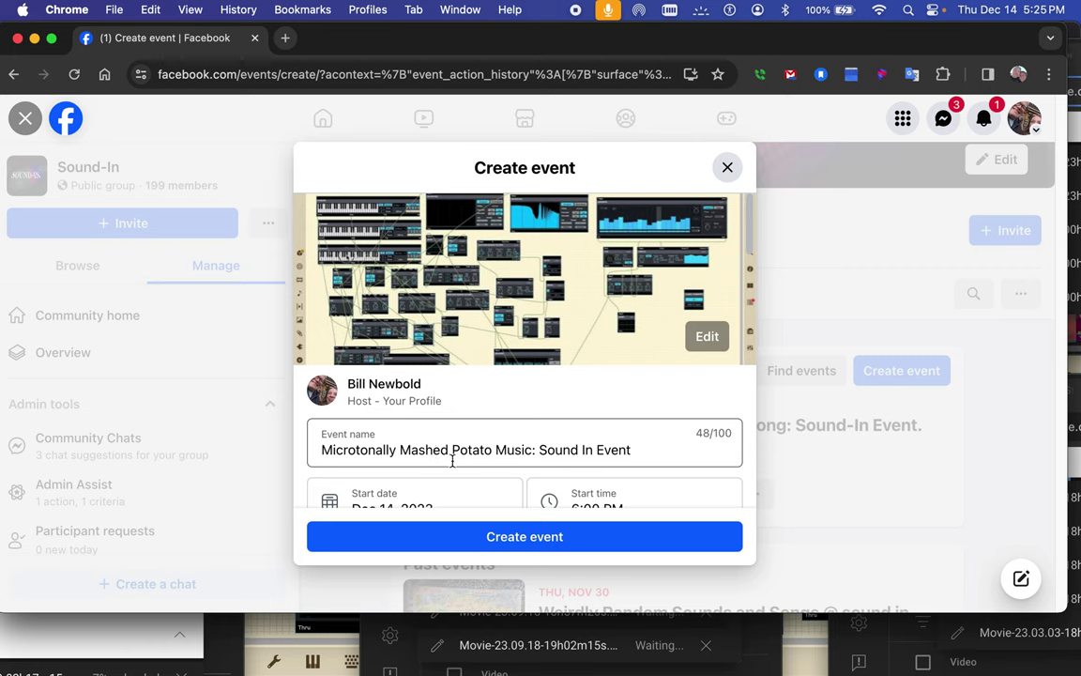
double_click(470, 450)
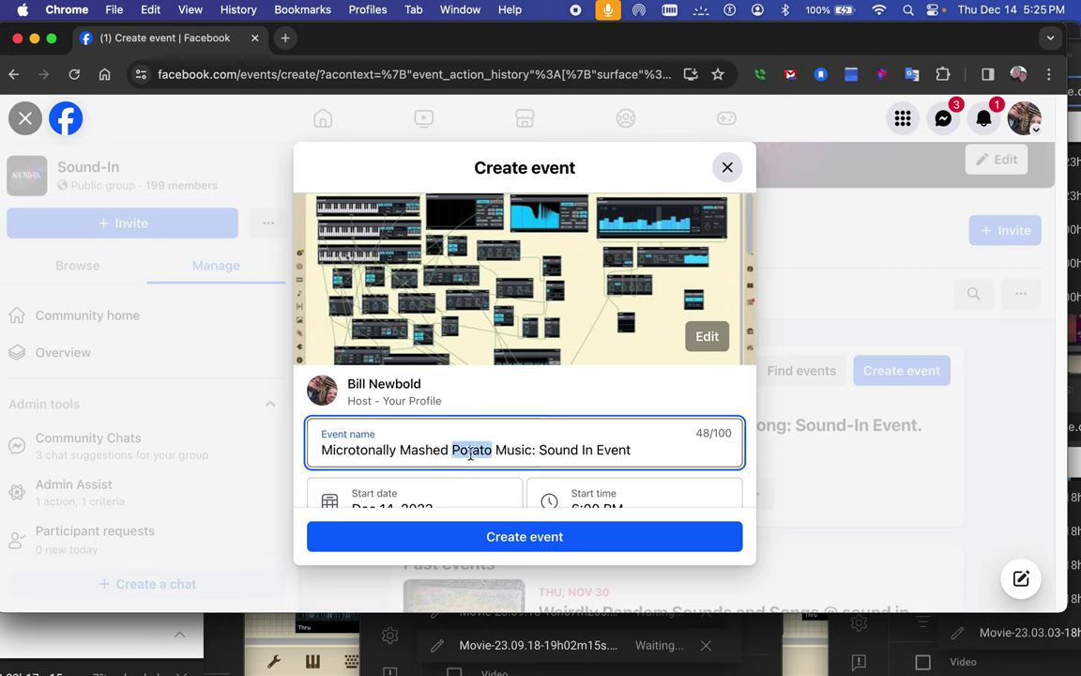
key("BackSpace")
key("BackSpace")
scroll(523, 375, "down", 3)
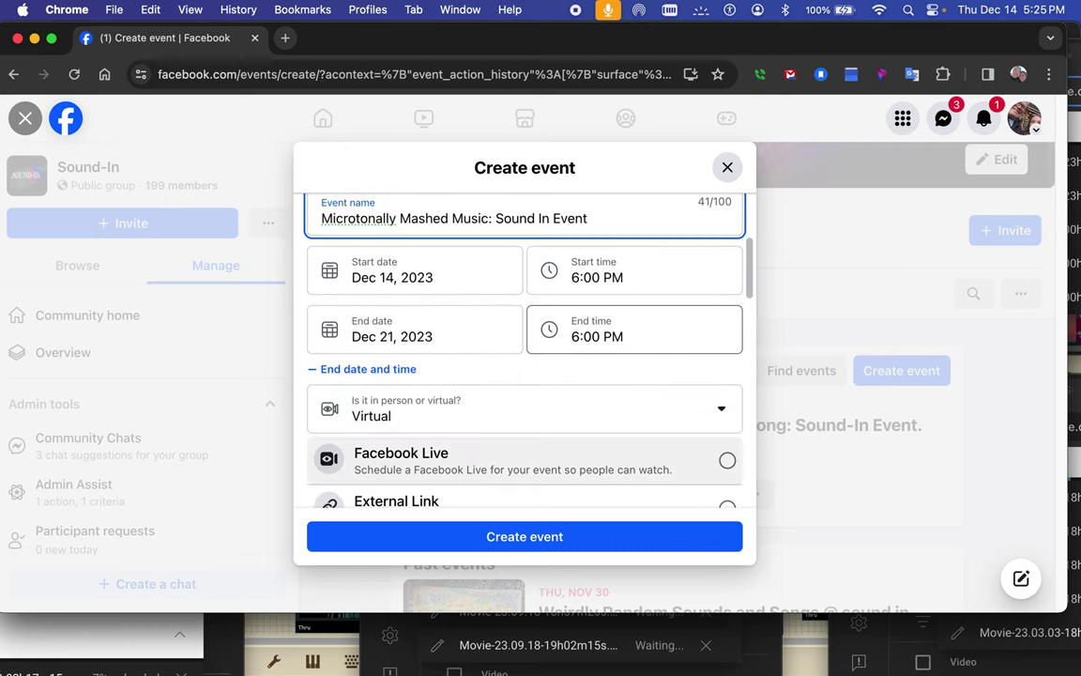
scroll(471, 449, "down", 5)
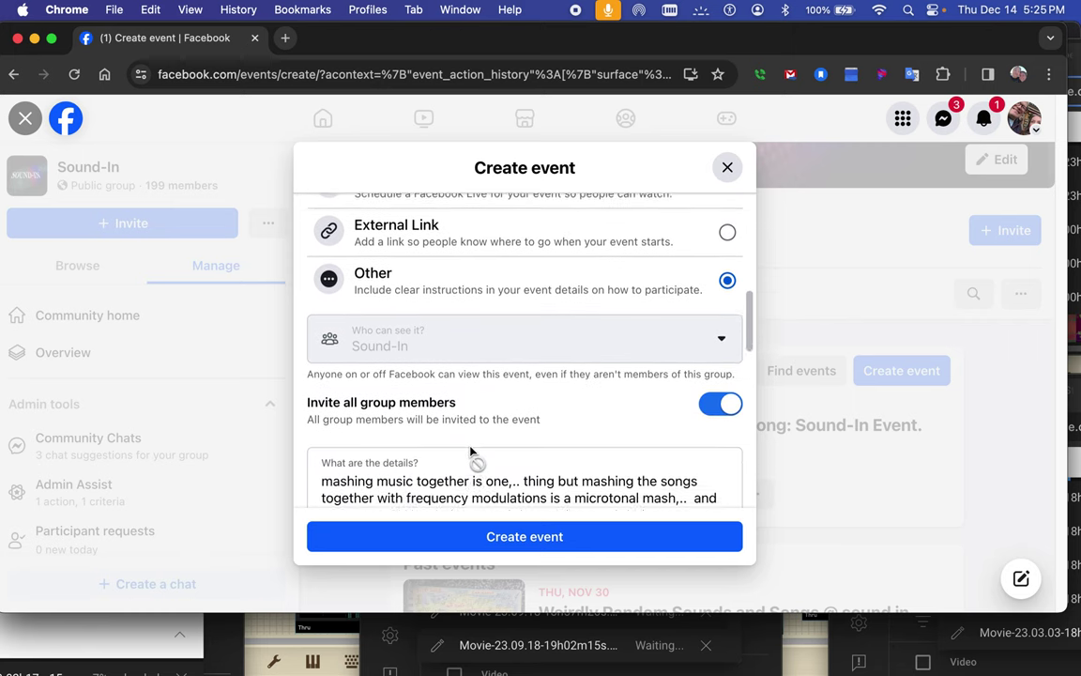
- Replace the CV-levels/potato passage with 'every song is important and free to be posted this week' and fix 'one thing'
scroll(470, 449, "down", 1)
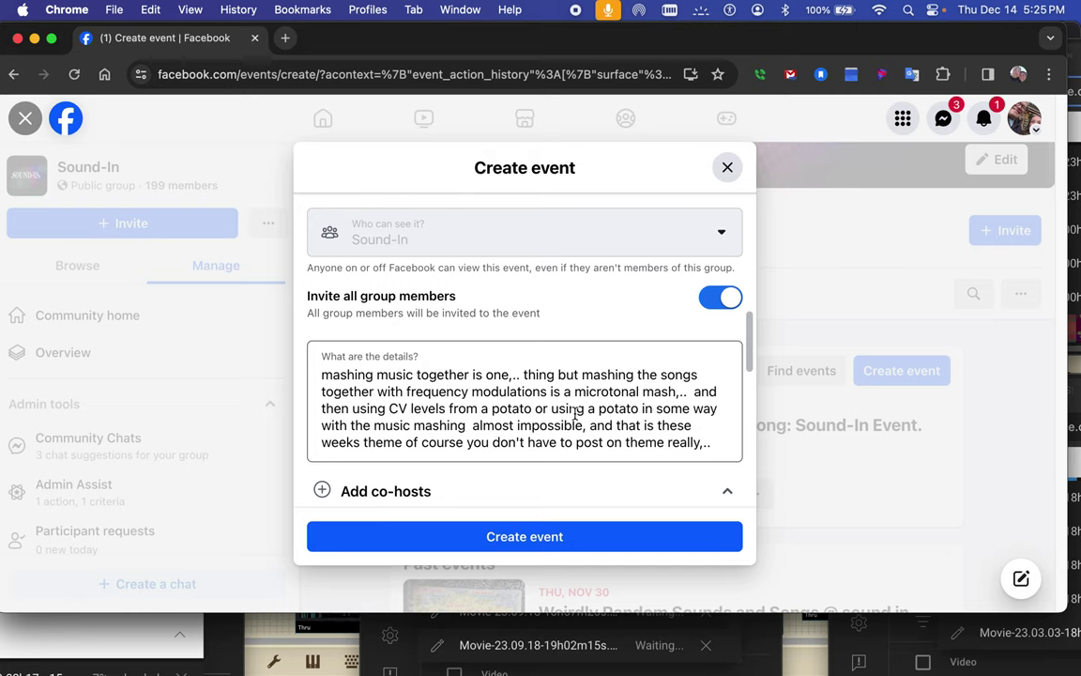
left_click_drag(690, 389, 685, 457)
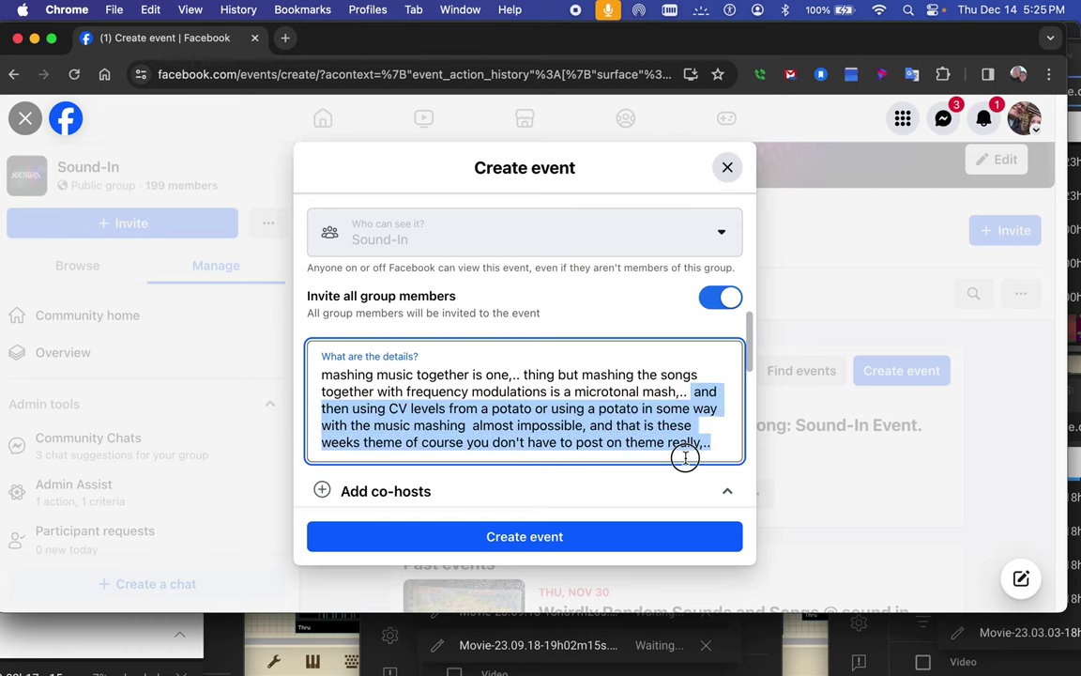
key("BackSpace")
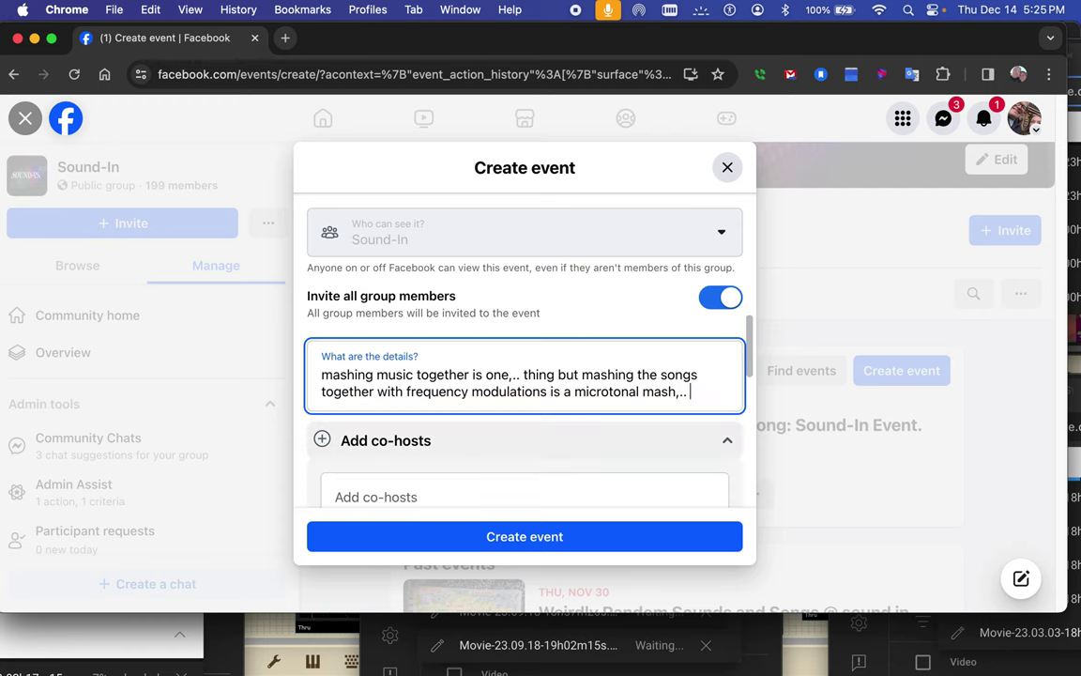
type("of course ")
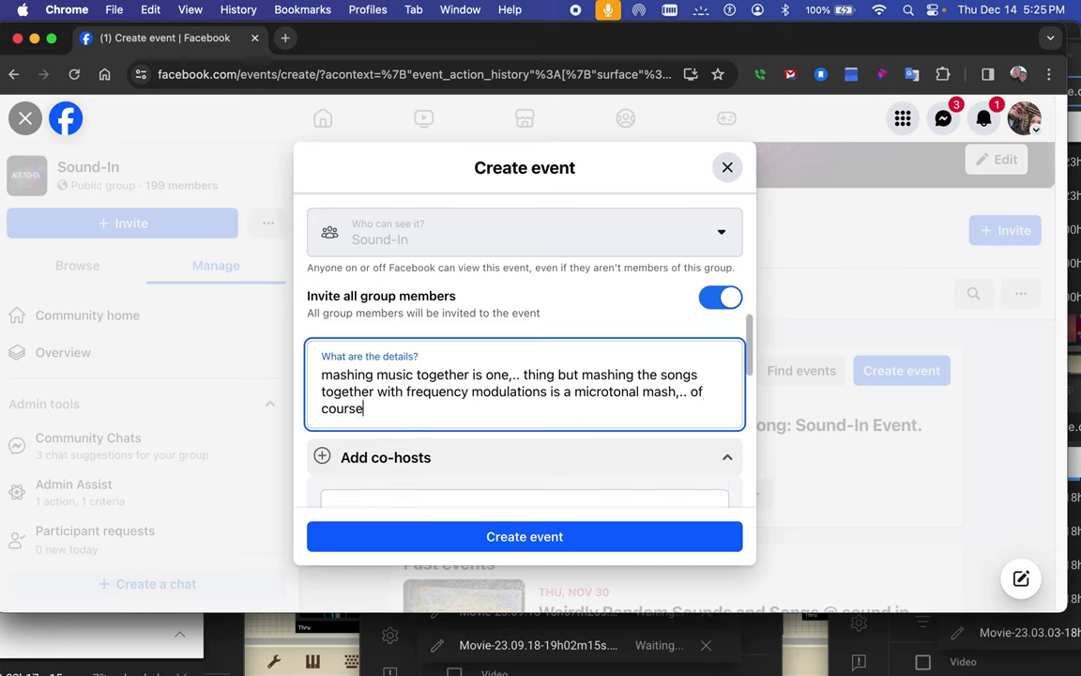
type("any ")
type("song")
key("BackSpace")
key("BackSpace")
key("BackSpace")
key("BackSpace")
key("BackSpace")
type("eer")
type("ry son")
type("g is import")
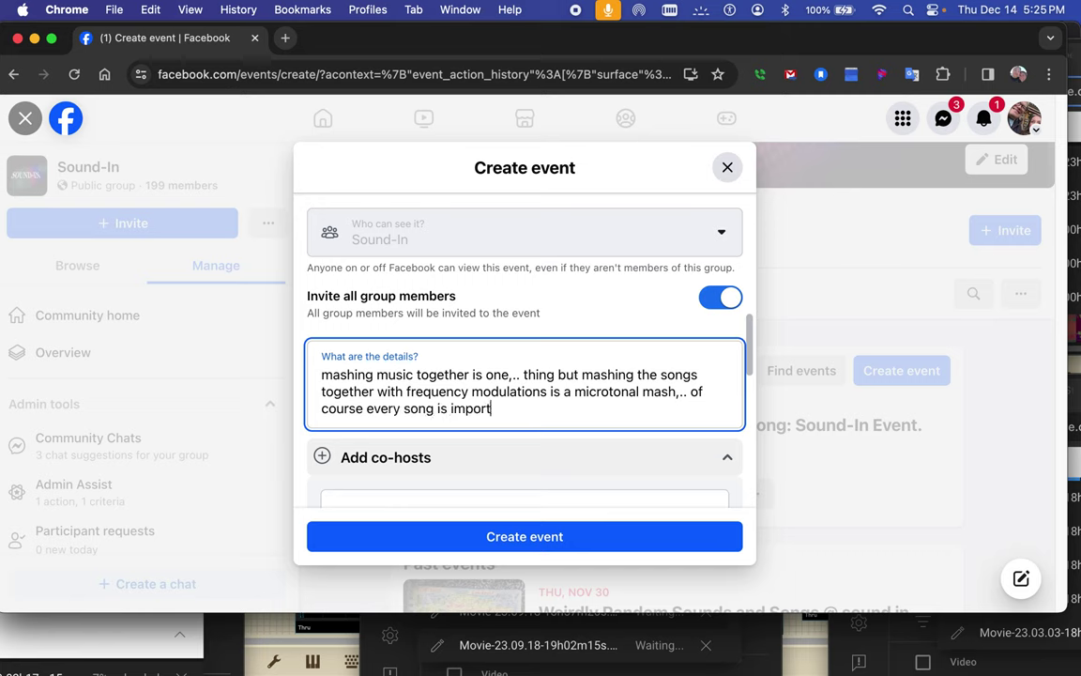
type("ant and fr")
type("ee to b")
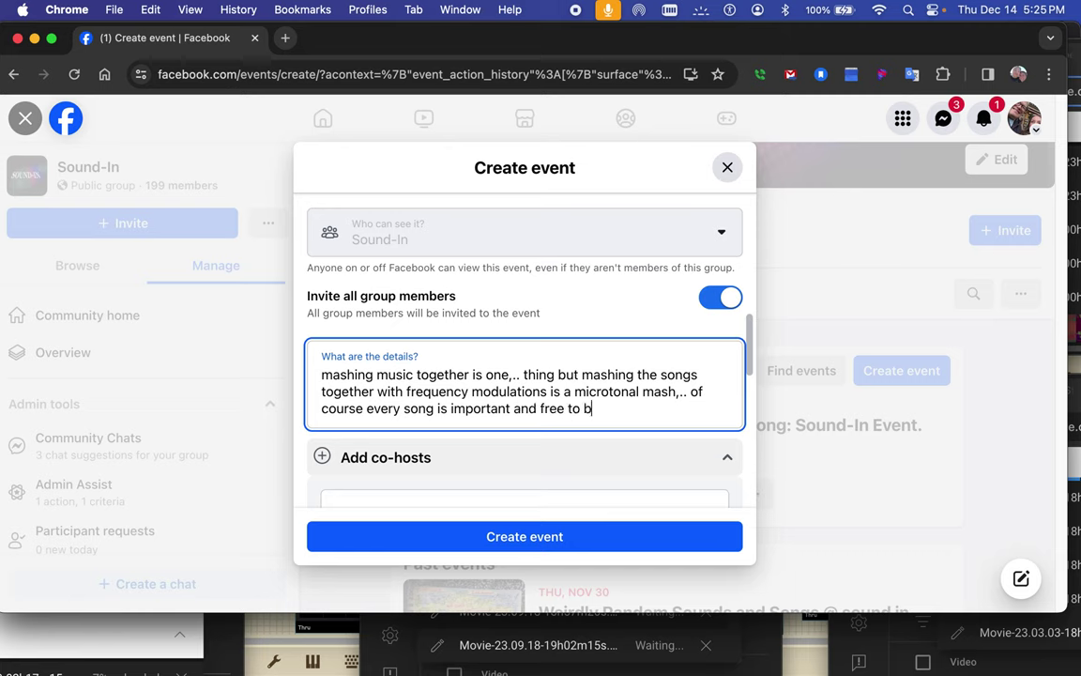
type("e os")
key("BackSpace")
type("posted")
type(" this week..")
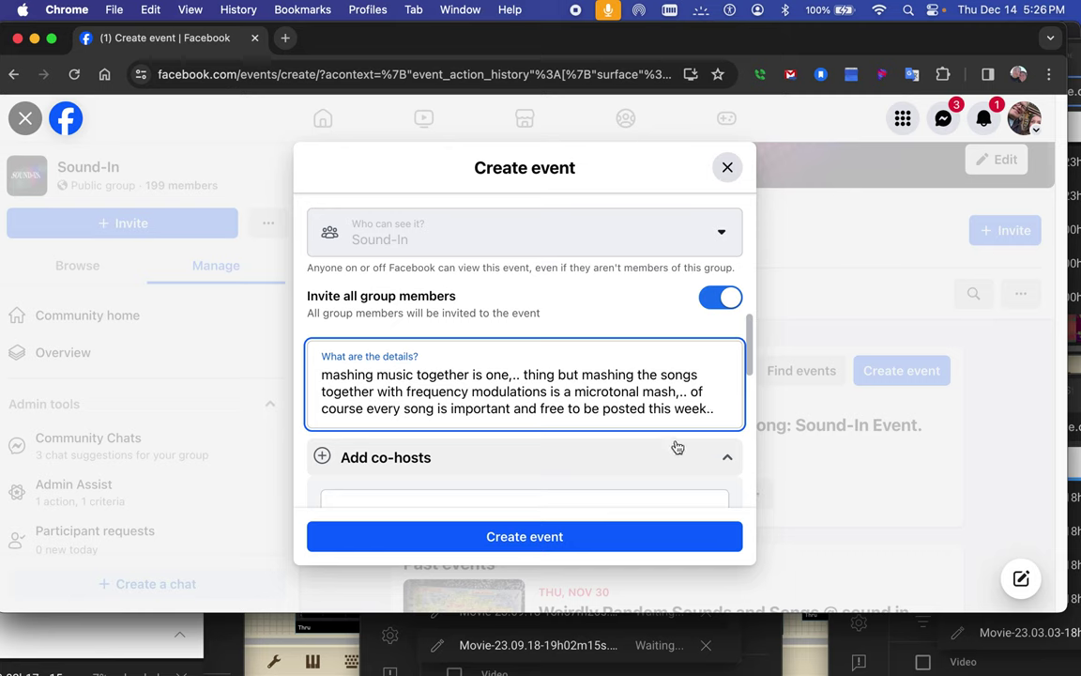
left_click(523, 375)
key("BackSpace")
key("BackSpace")
key("BackSpace")
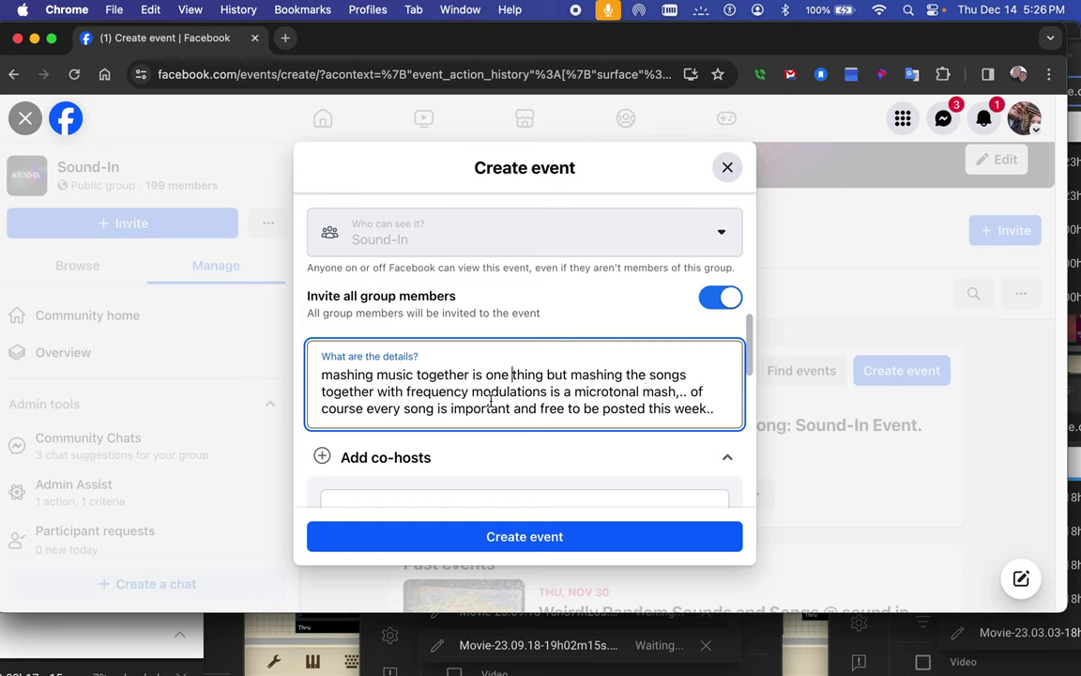
- Insert 'each others' after 'with' and change 'mash,..' to 'mash and on theme,' in the details
left_click(405, 392)
type("each other")
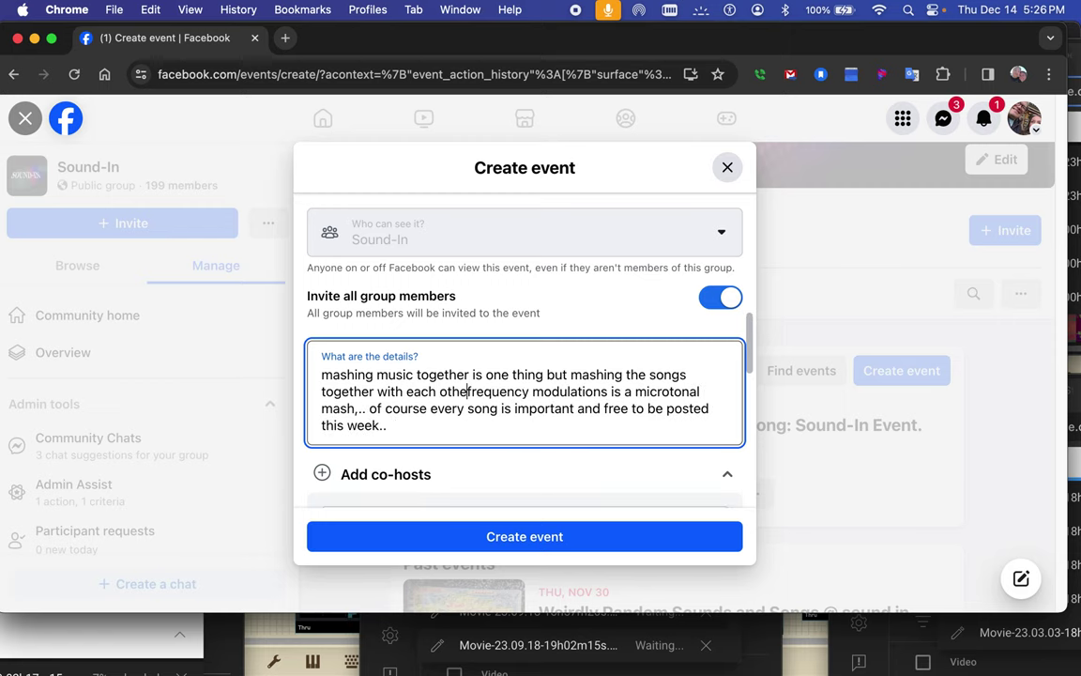
type("s")
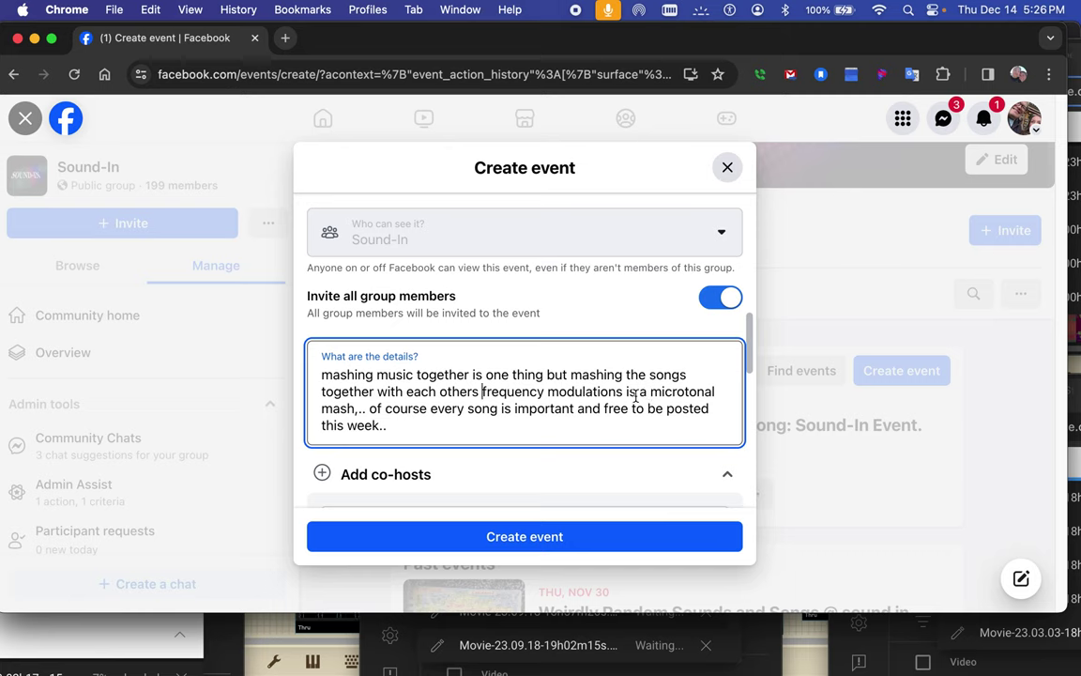
left_click(365, 410)
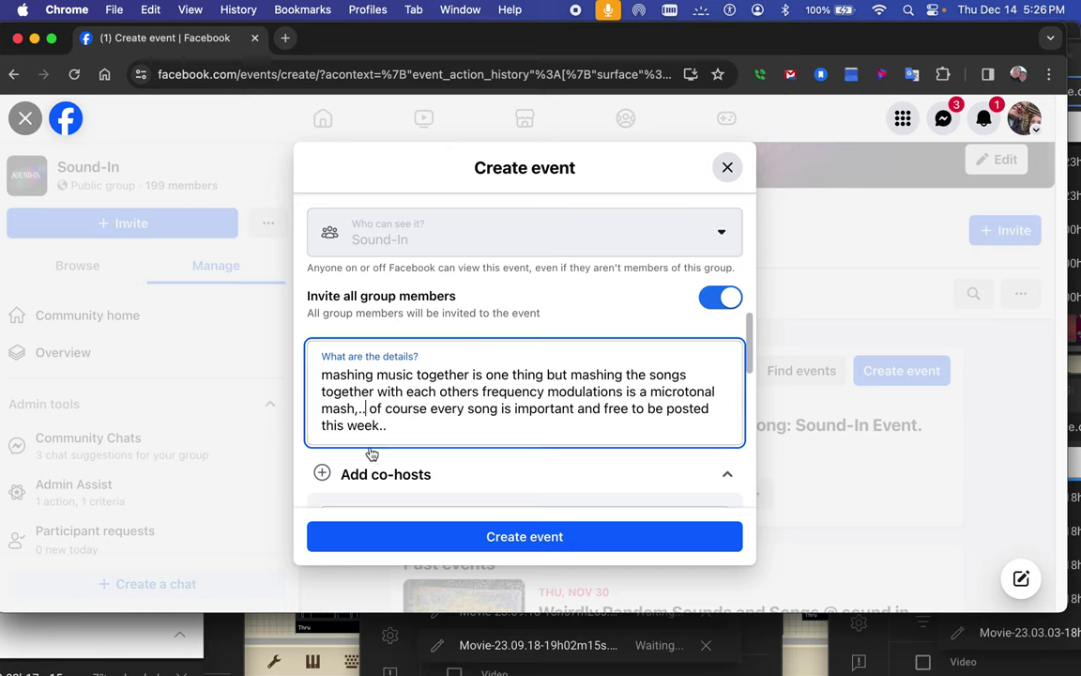
key("BackSpace")
key("BackSpace")
key("BackSpace")
type("and")
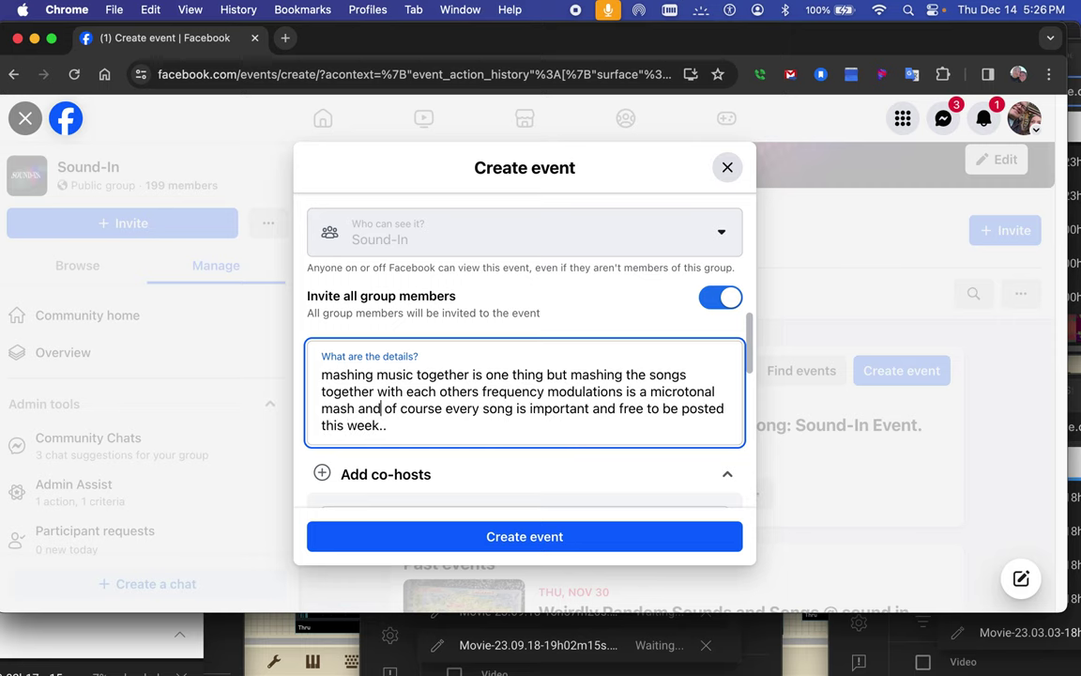
type(" on theme")
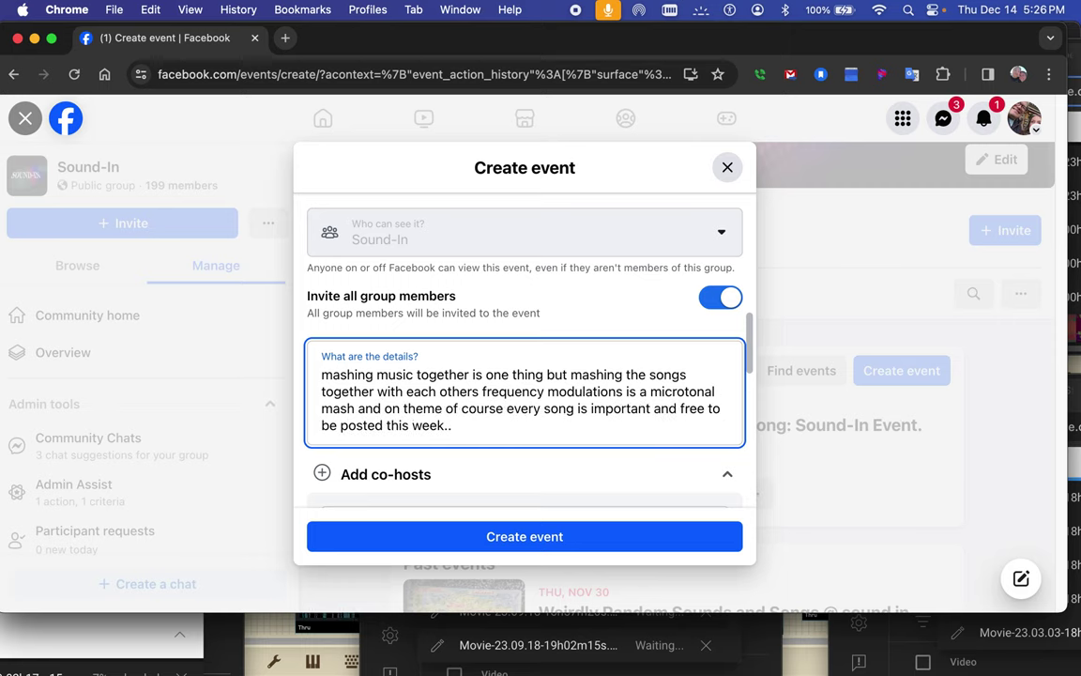
type(",")
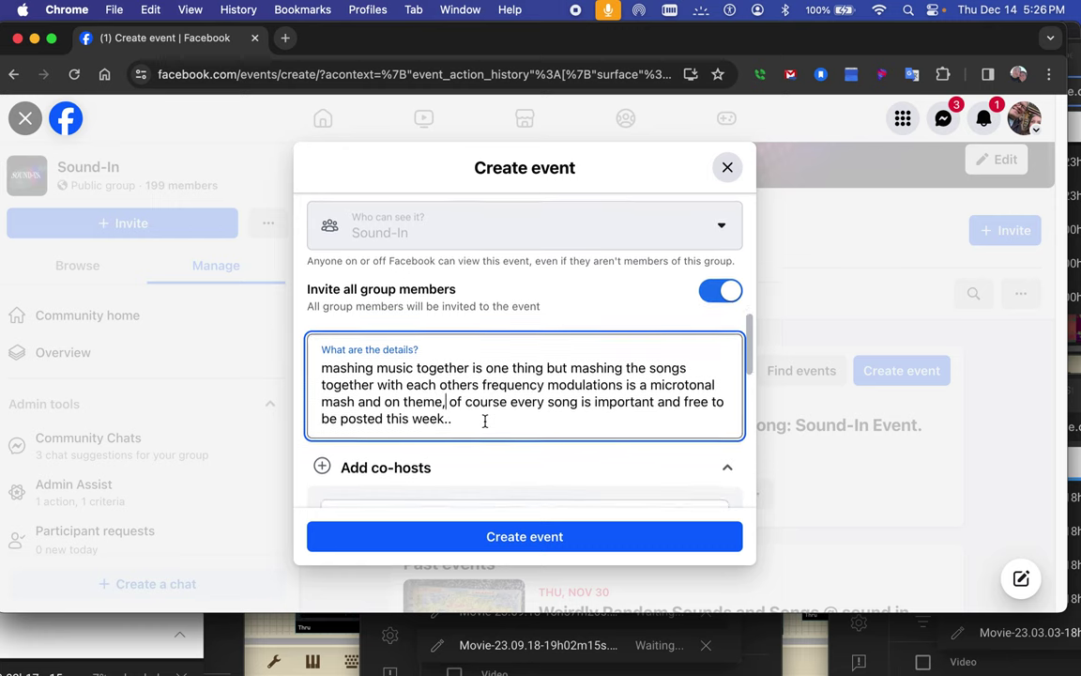
scroll(485, 422, "down", 2)
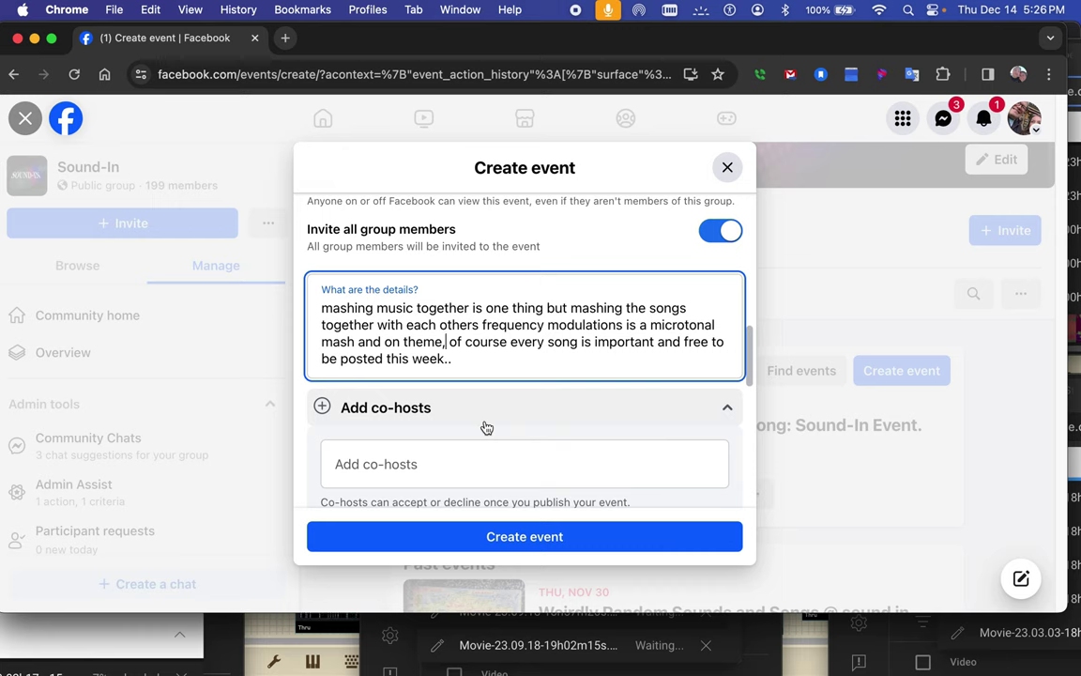
scroll(483, 427, "down", 2)
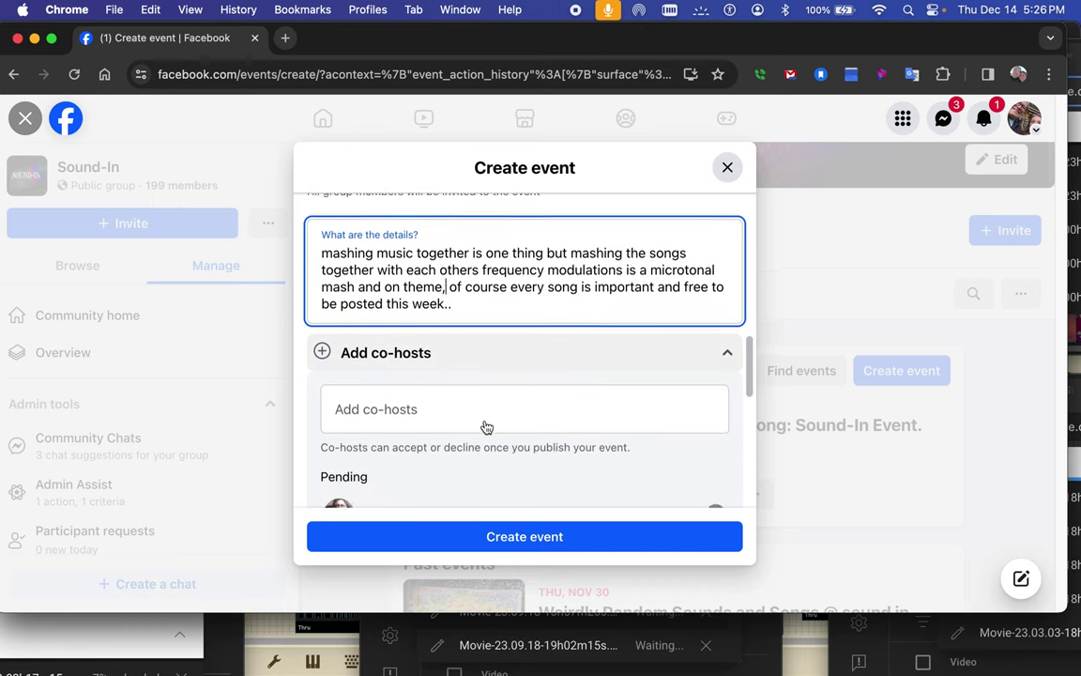
- Scroll past the co-hosts and create the 'Microtonally Mashed Music: Sound In Event' event
left_click(469, 303)
scroll(470, 302, "down", 1)
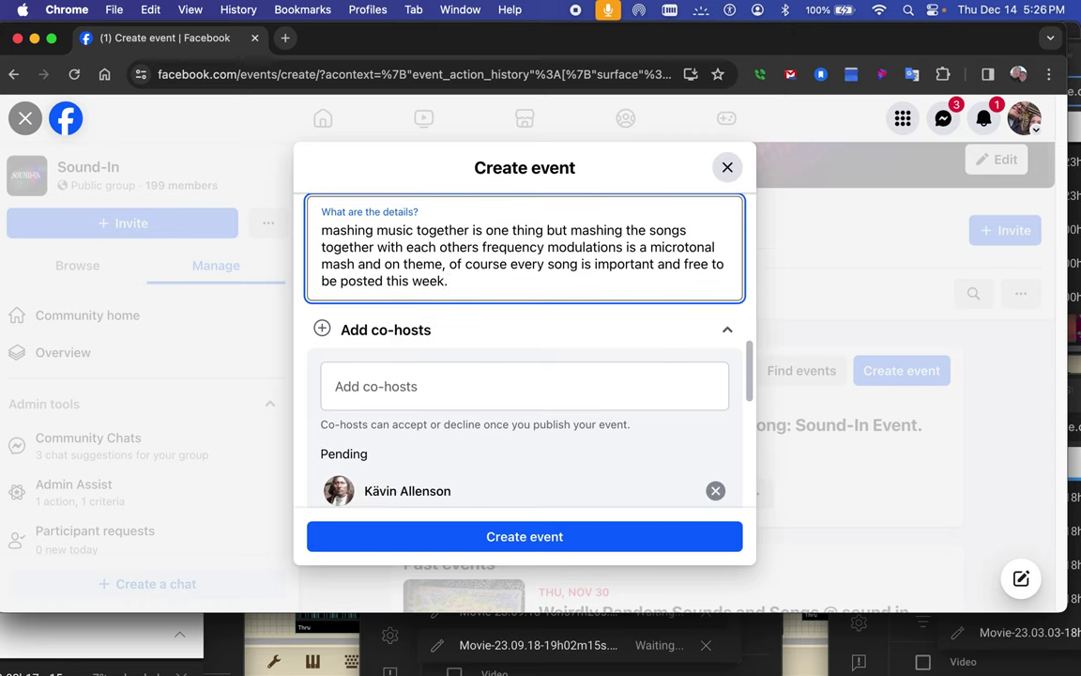
scroll(469, 302, "down", 2)
scroll(469, 302, "down", 1)
scroll(469, 303, "down", 5)
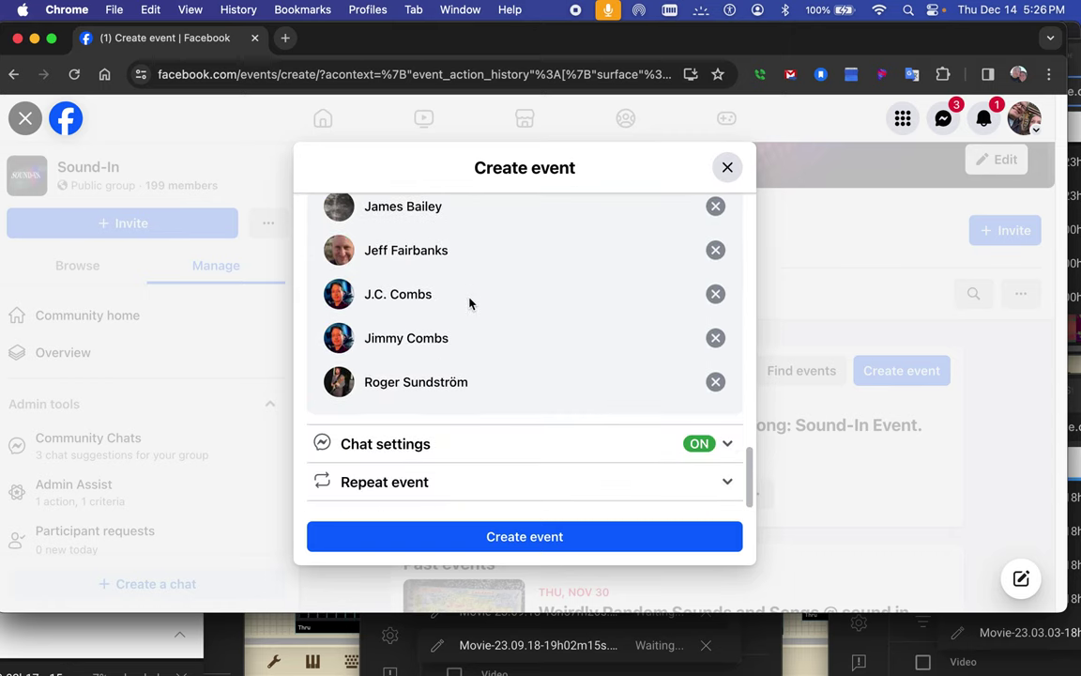
left_click(500, 543)
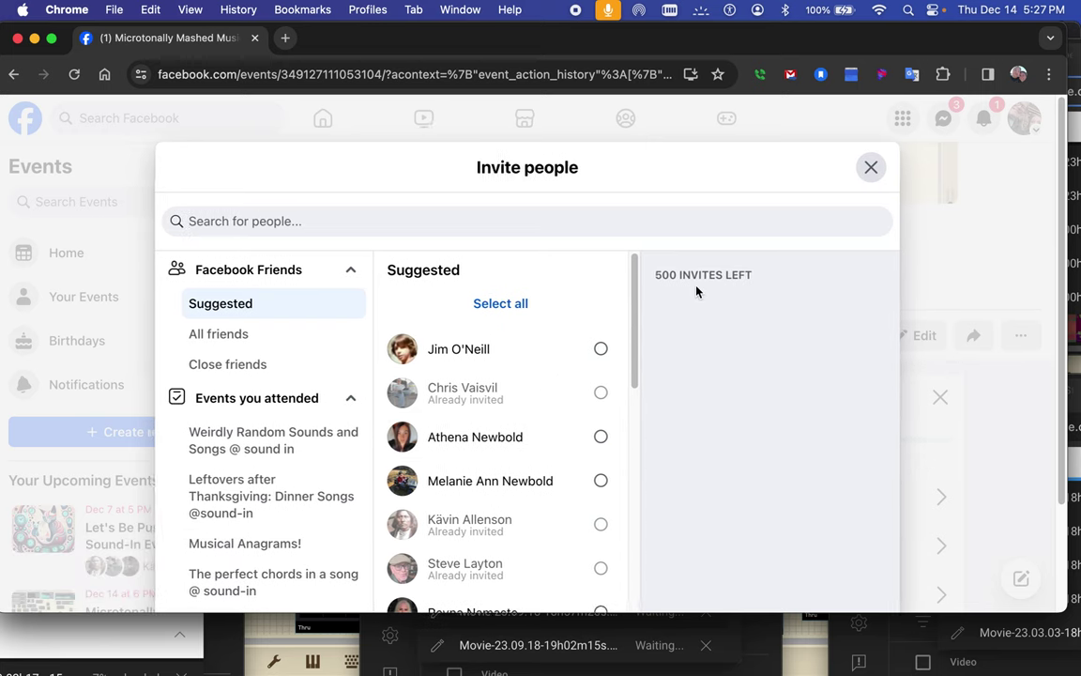
- Dismiss the invite window and choose to share the event to the Sound In Event Curators group
left_click(868, 171)
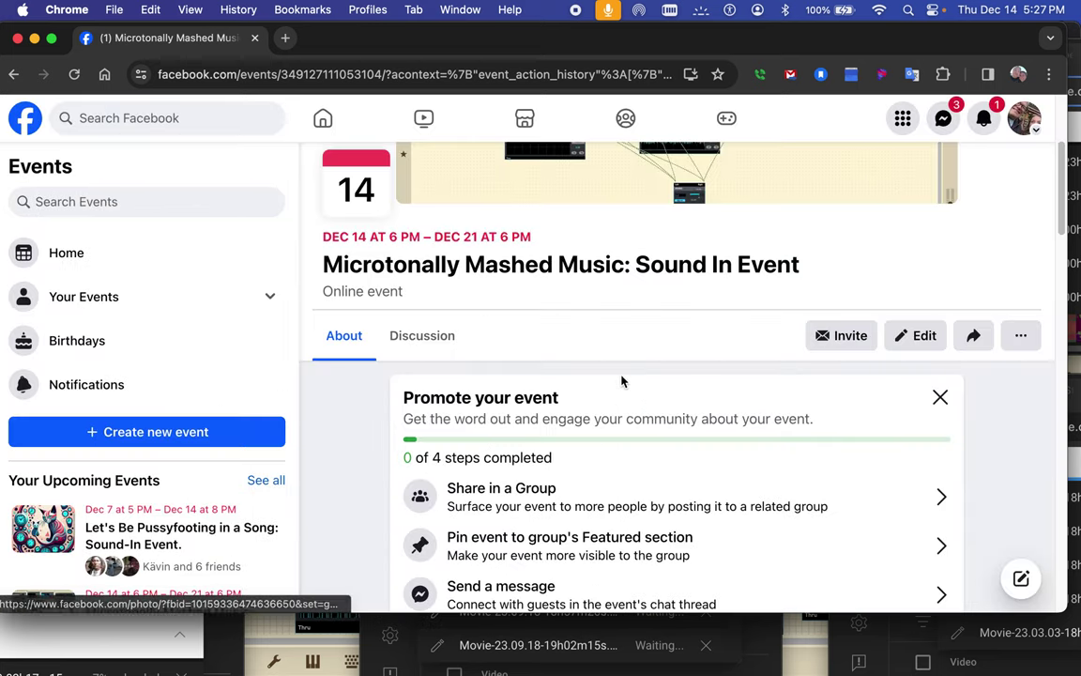
scroll(622, 379, "down", 4)
left_click(613, 322)
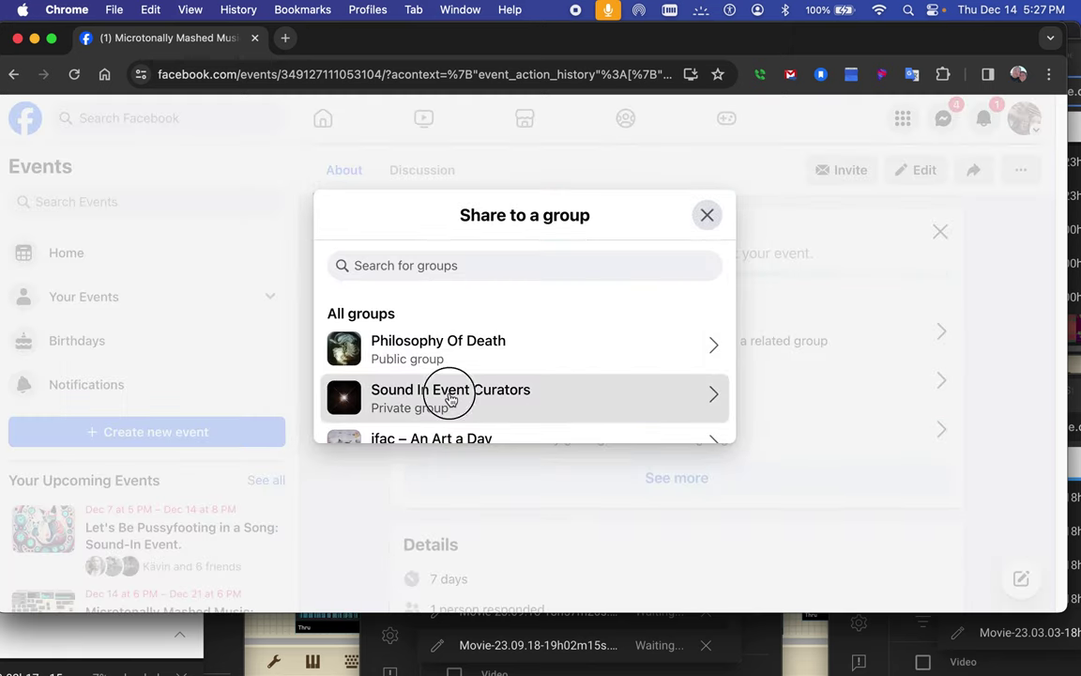
left_click(456, 394)
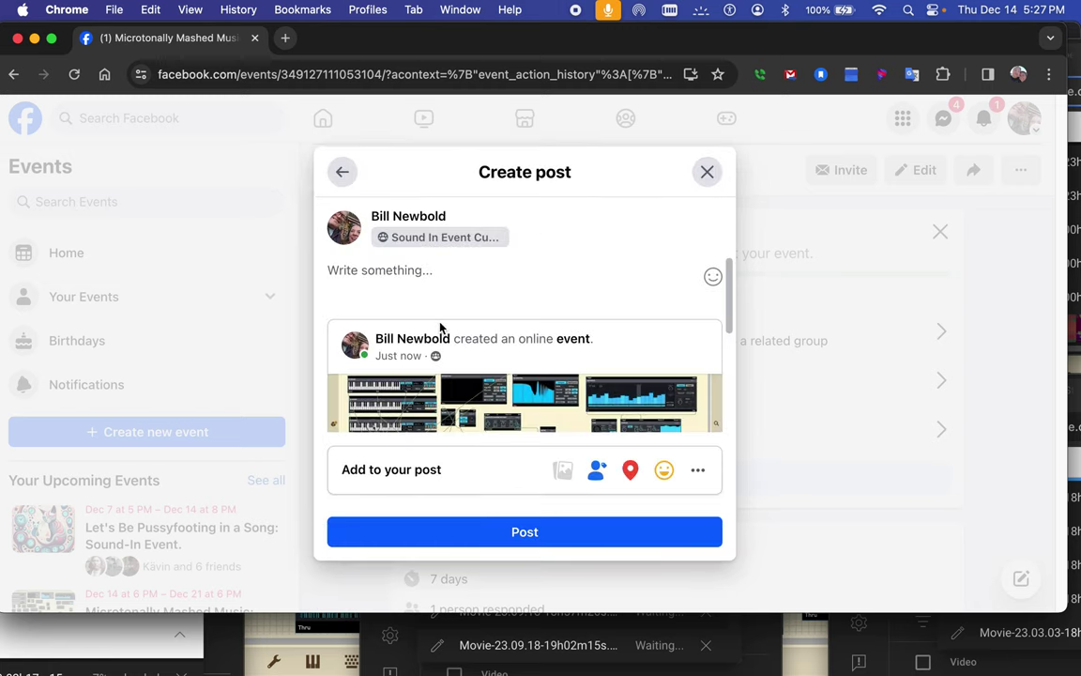
- Post the share with the message 'we are up and running this week'
type("we")
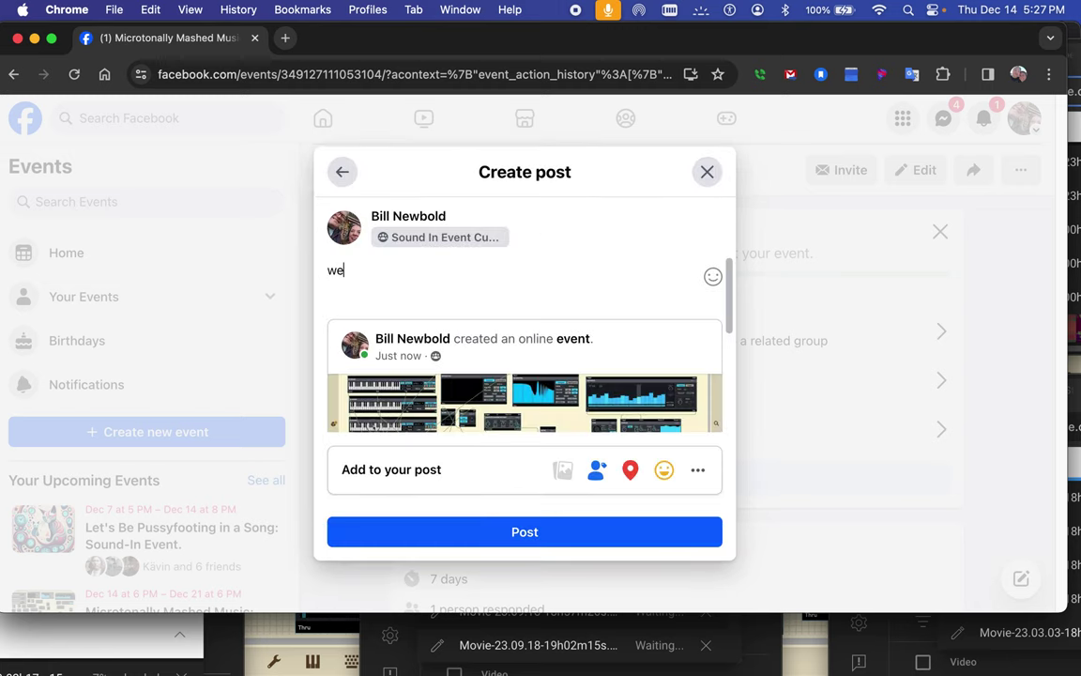
type(" areup")
type(" and runinng")
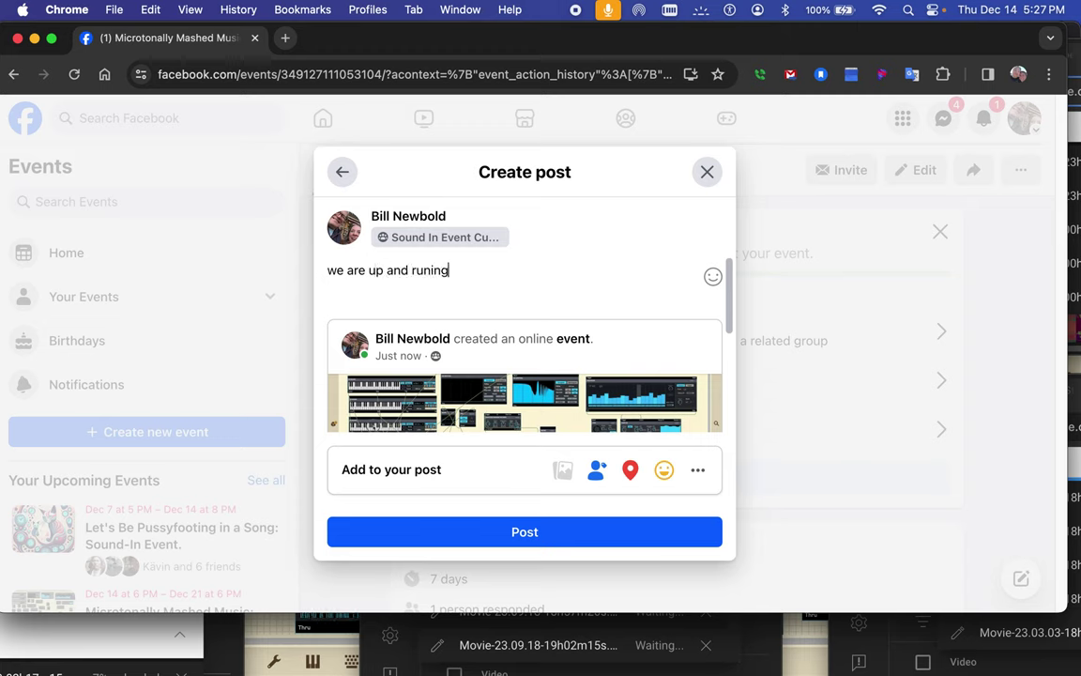
key("BackSpace")
key("BackSpace")
key("BackSpace")
type("ning thes")
key("BackSpace")
key("BackSpace")
type("is we")
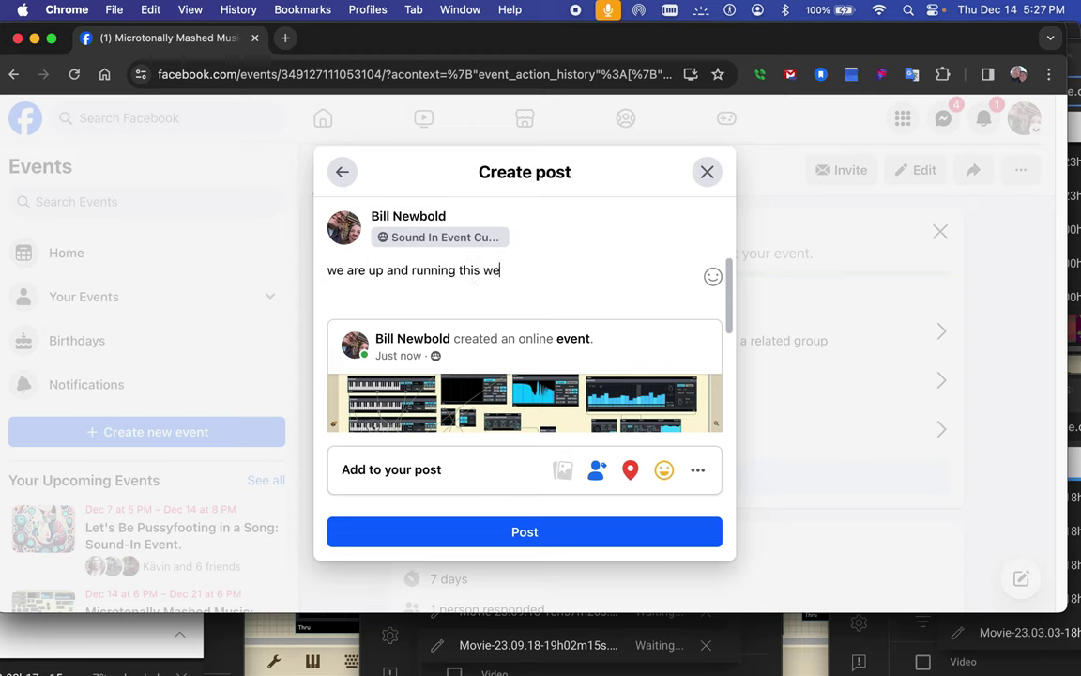
type("ek")
left_click(519, 535)
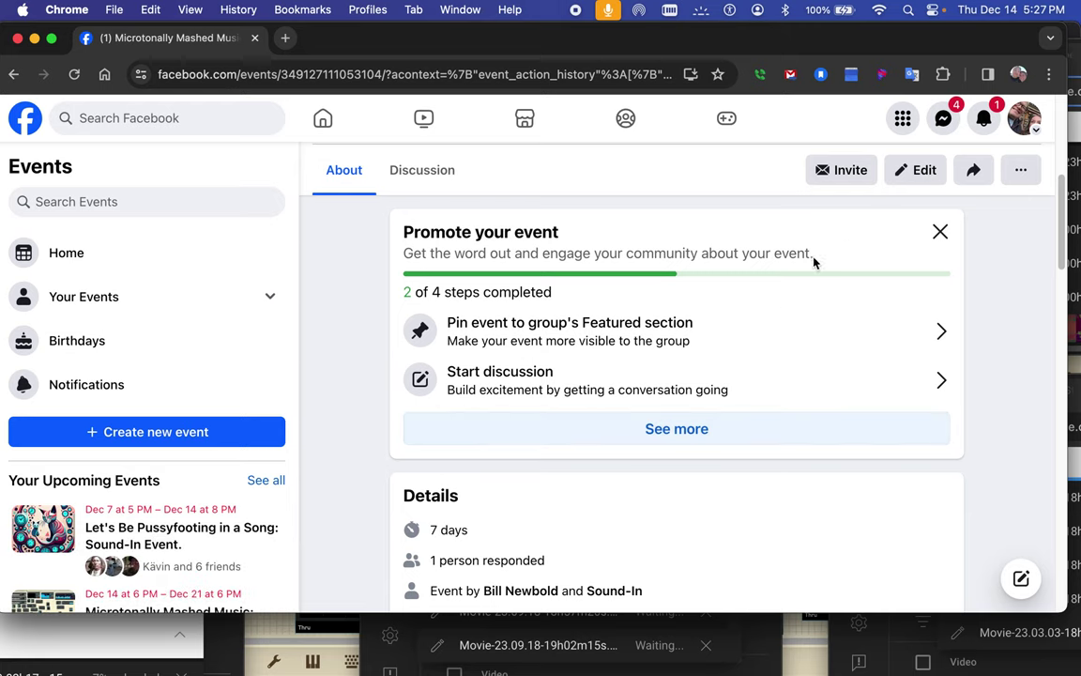
- Pin the event to the group's Featured section and start a new discussion post
left_click(617, 329)
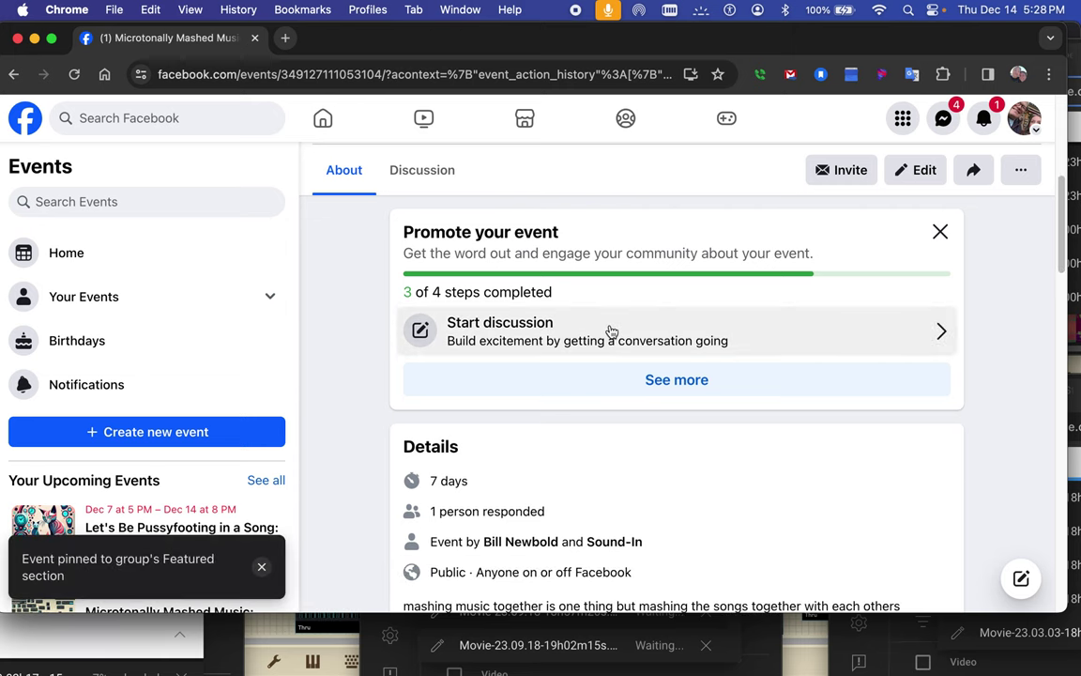
left_click(610, 331)
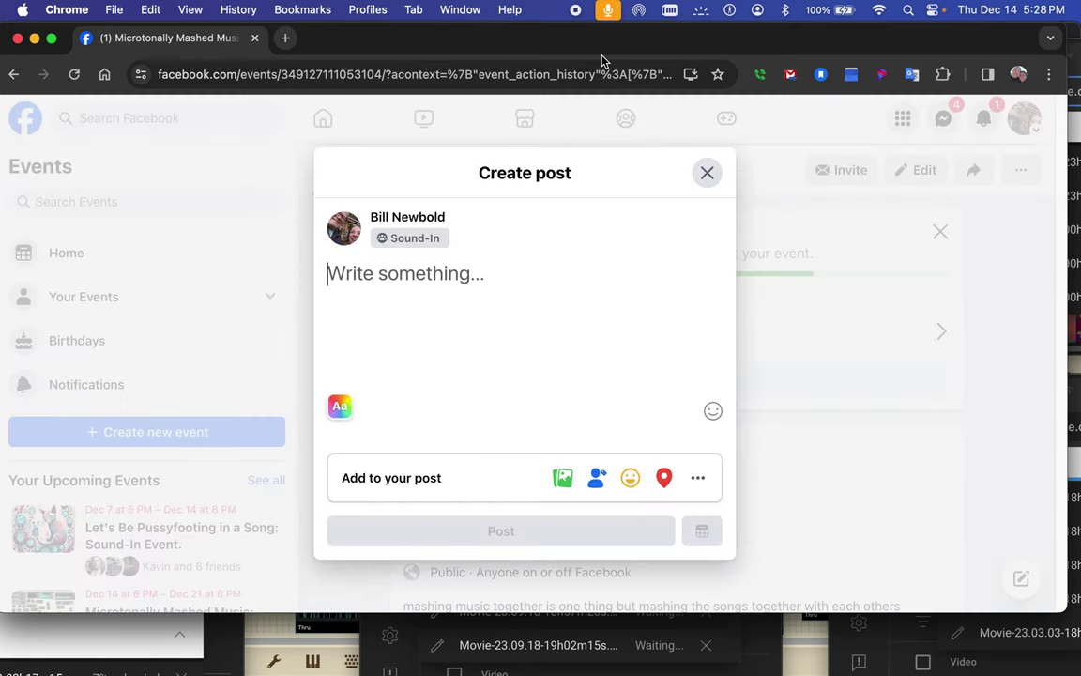